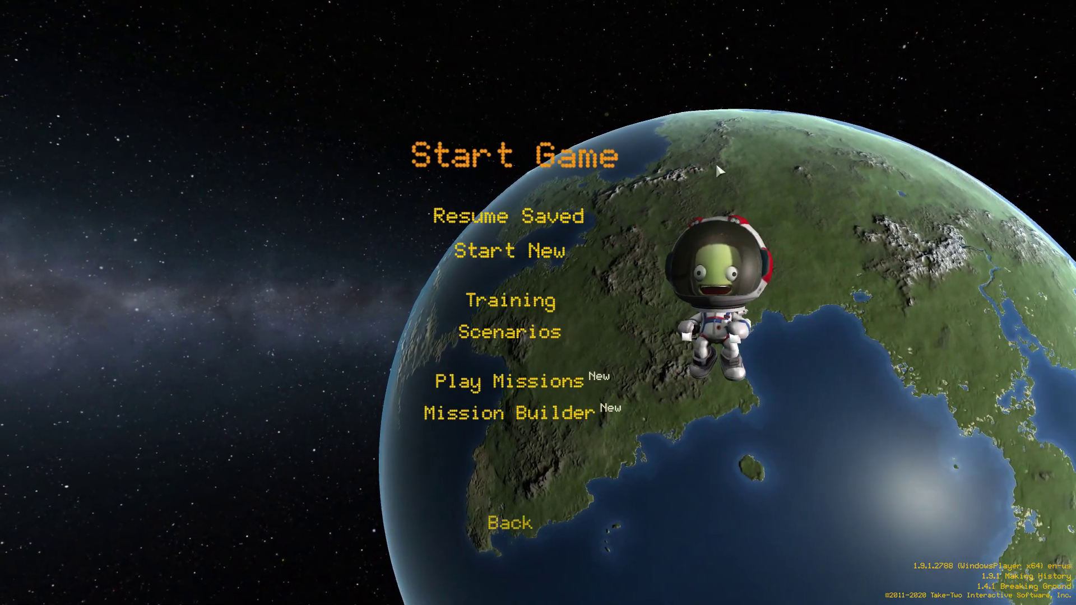
- Resume the saved game and load the Conformal Decals craft in the Vehicle Assembly Building
{"action": "left_click", "coordinate": [437, 213]}
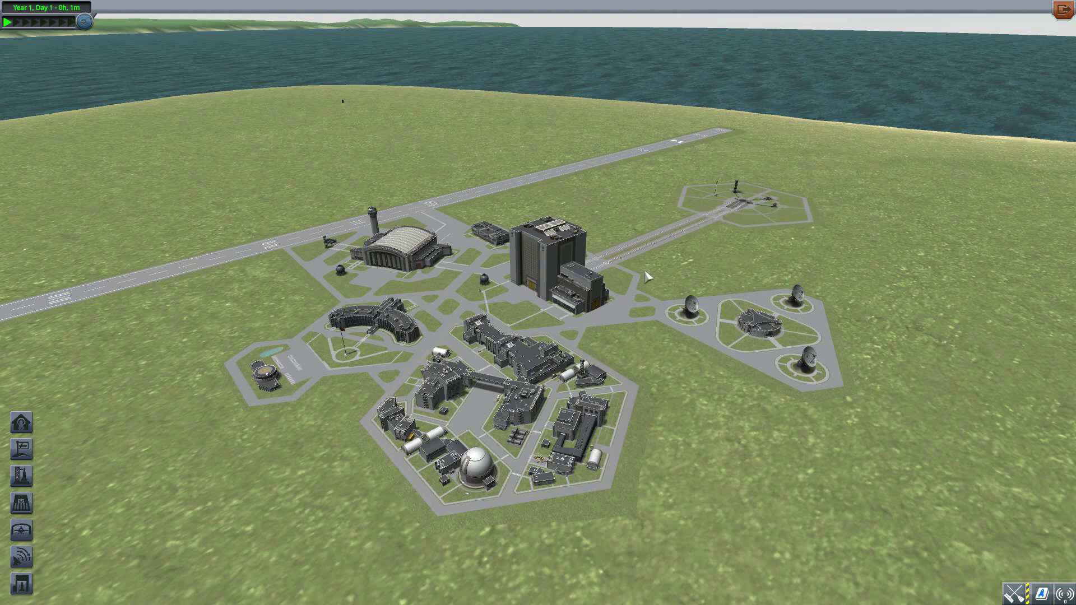
{"action": "left_click", "coordinate": [557, 259]}
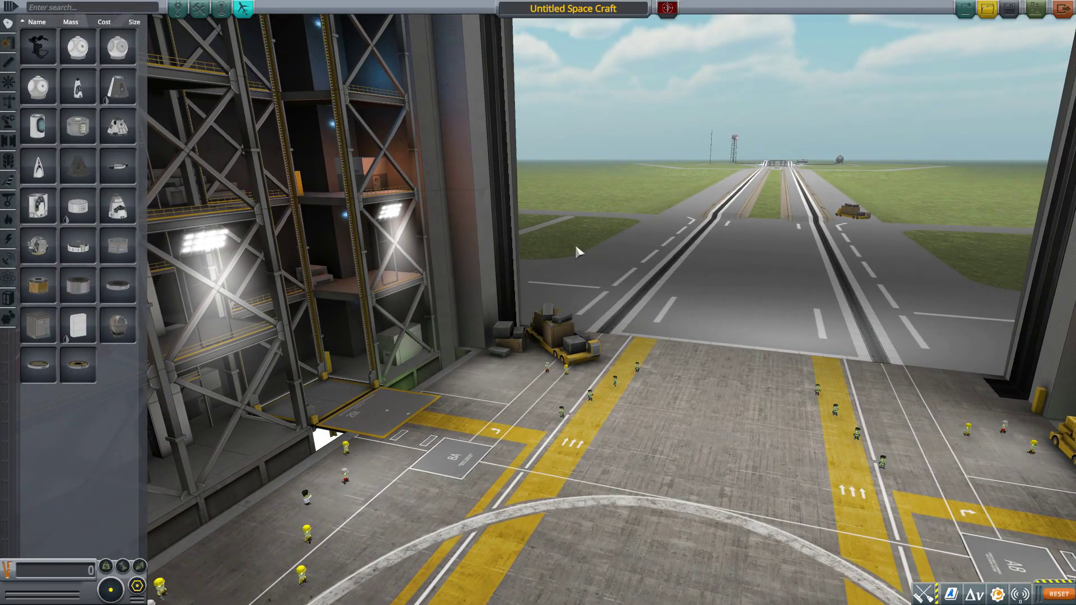
{"action": "left_click", "coordinate": [984, 10]}
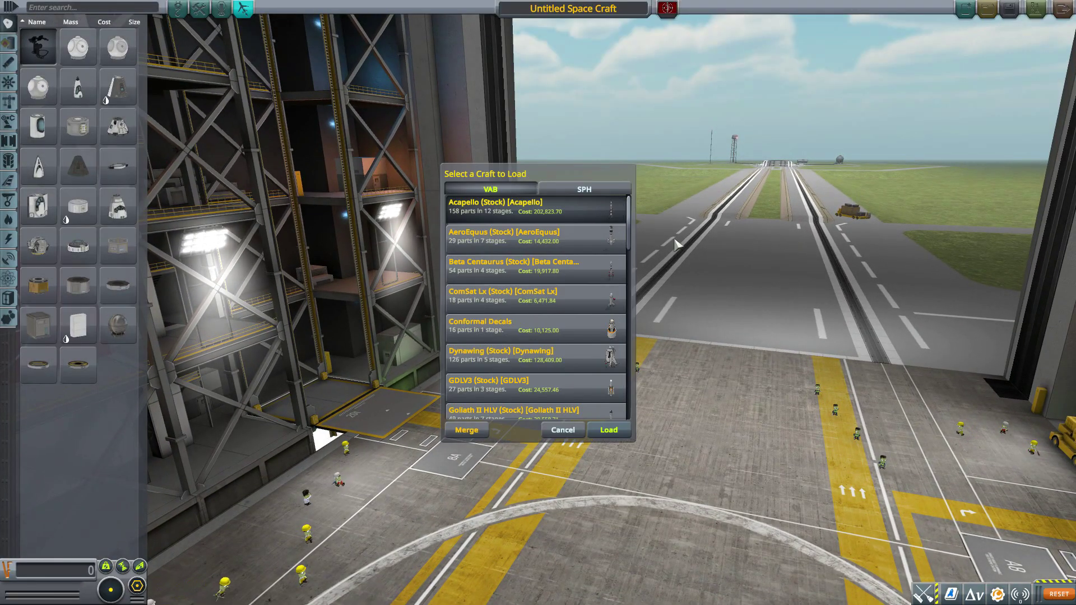
{"action": "left_click", "coordinate": [562, 329]}
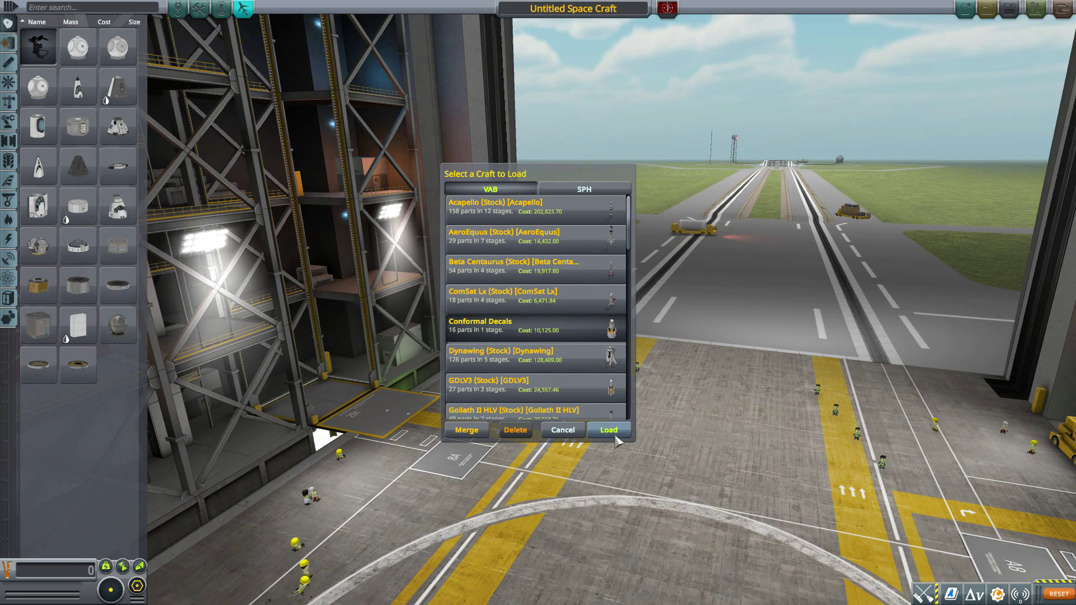
{"action": "left_click", "coordinate": [608, 430]}
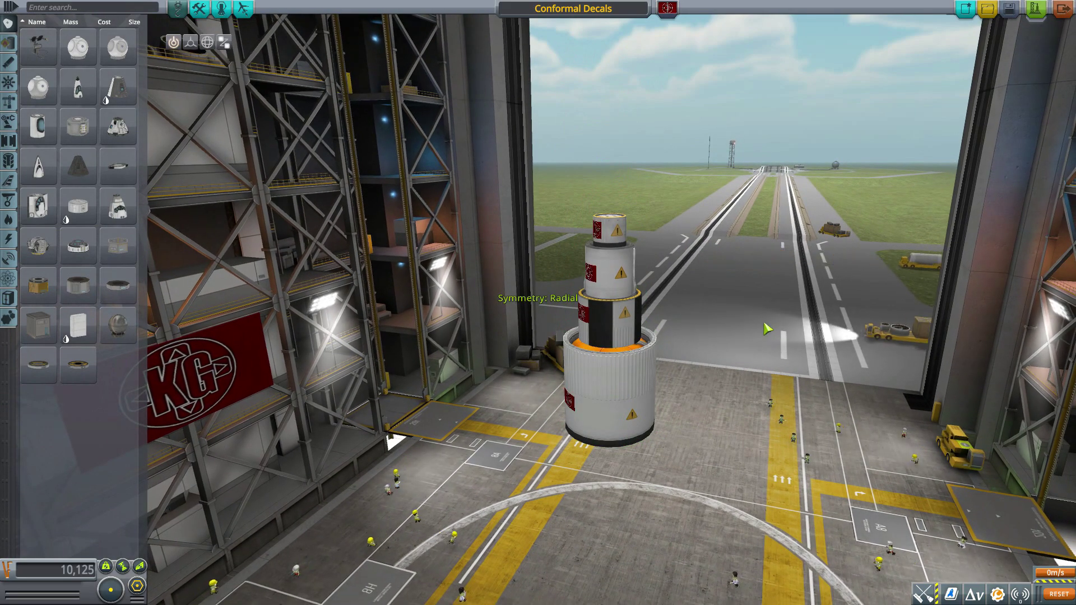
- Look over the stacked tanks and examine the conformal decals among the Structural parts
{"action": "scroll", "coordinate": [757, 289], "scroll_direction": "up", "scroll_amount": 6}
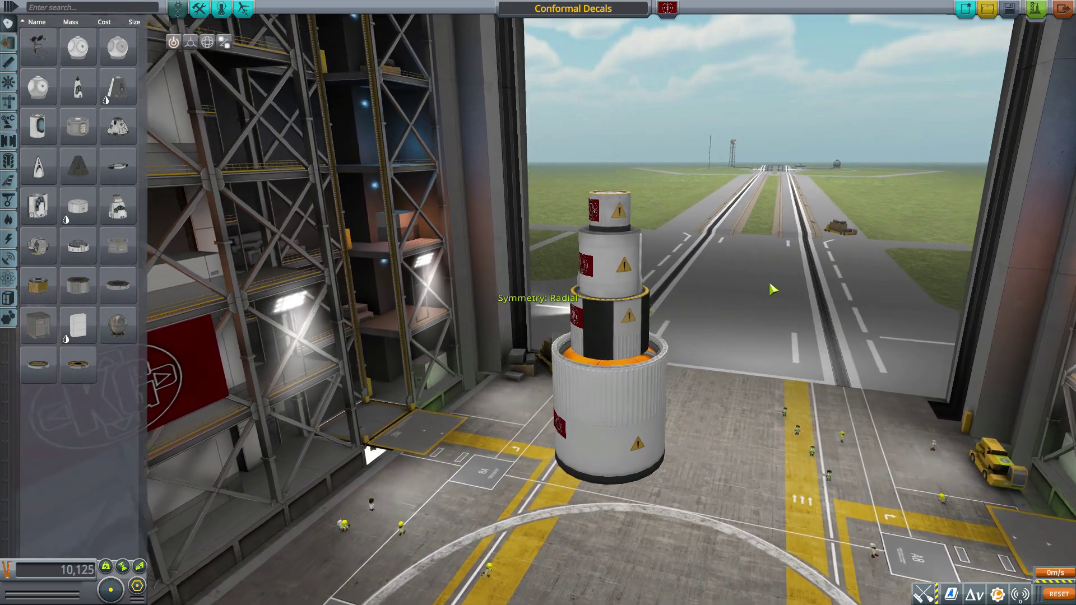
{"action": "scroll", "coordinate": [795, 283], "scroll_direction": "up", "scroll_amount": 2}
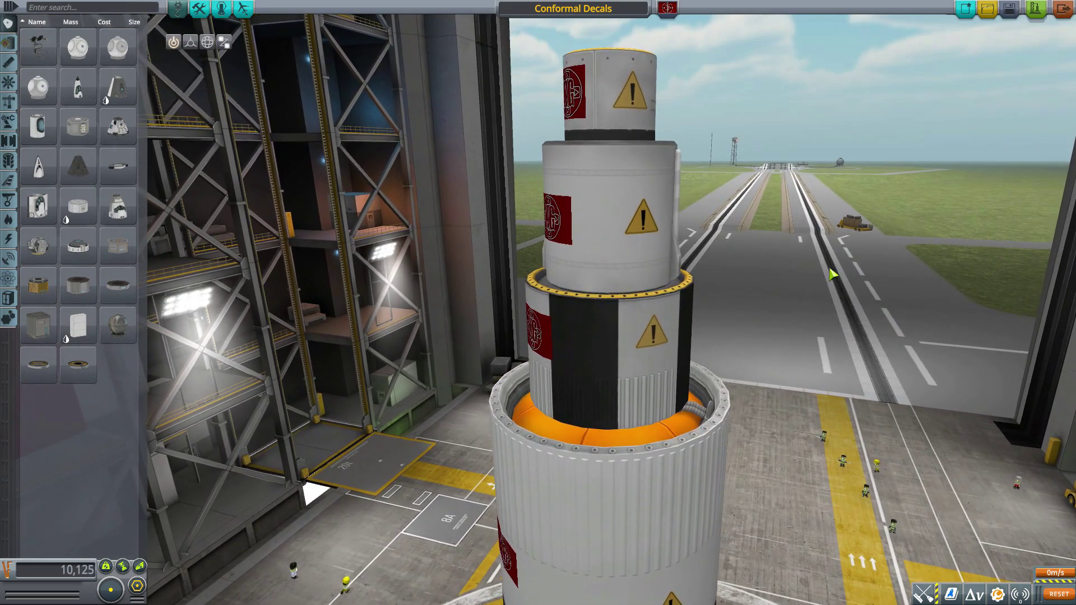
{"action": "scroll", "coordinate": [830, 271], "scroll_direction": "down", "scroll_amount": 3}
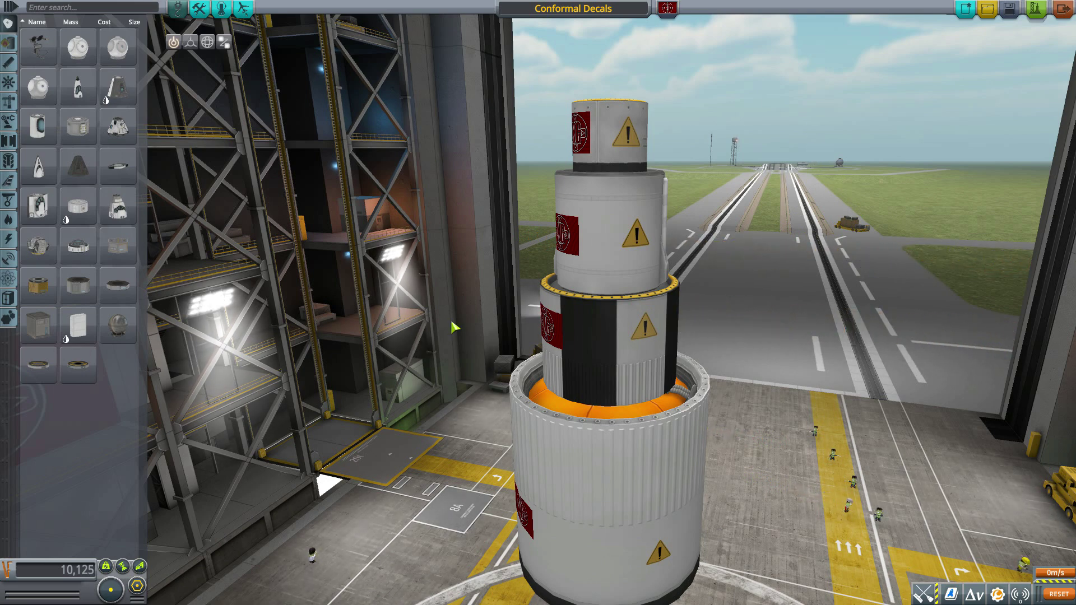
{"action": "left_click_drag", "start_coordinate": [909, 269], "coordinate": [878, 263]}
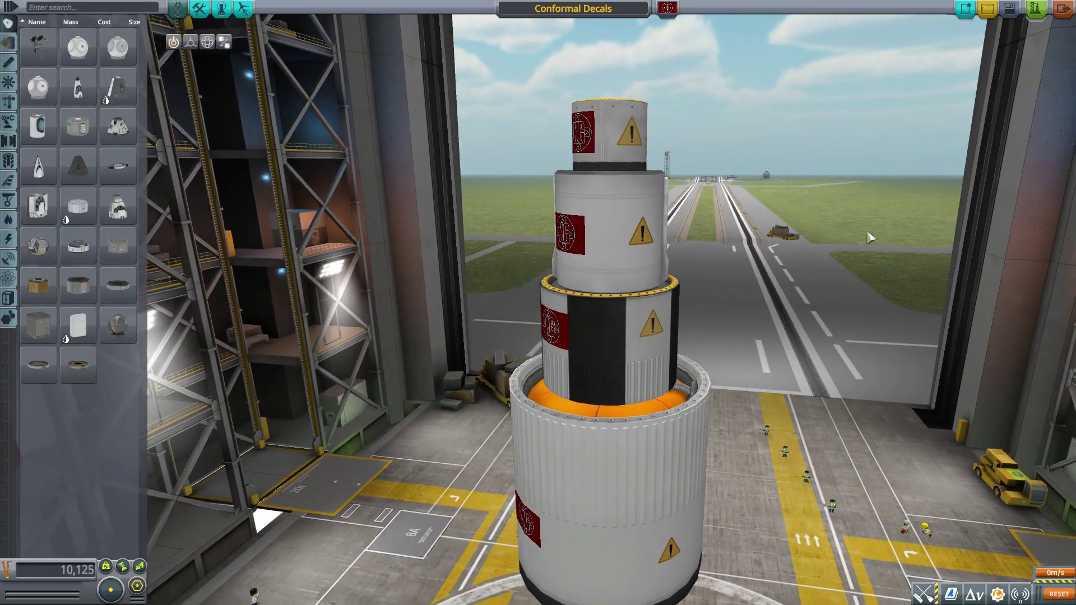
{"action": "left_click", "coordinate": [9, 102]}
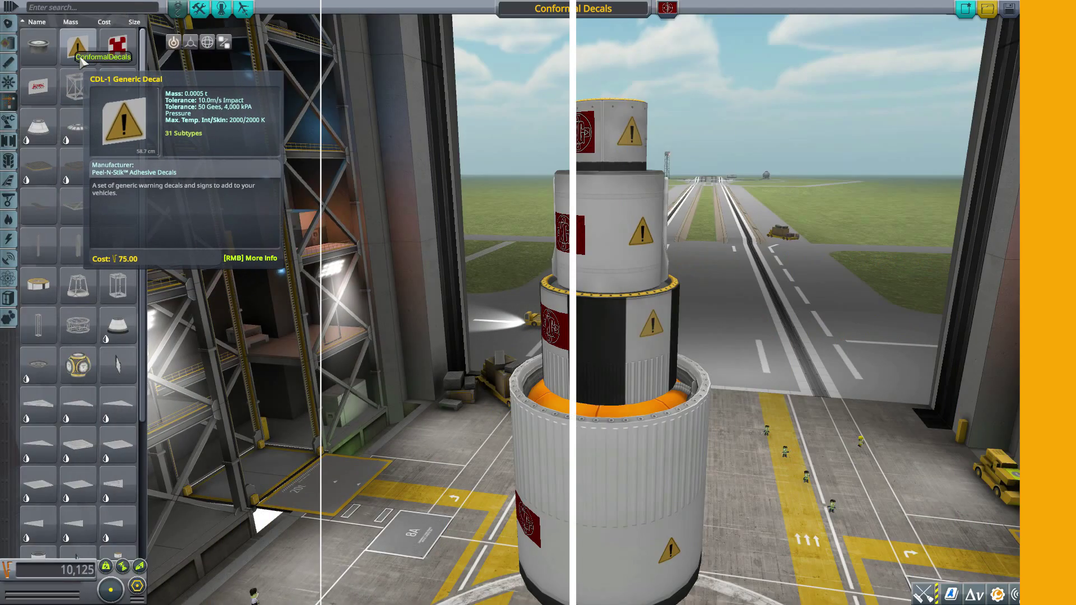
{"action": "mouse_move", "coordinate": [91, 53]}
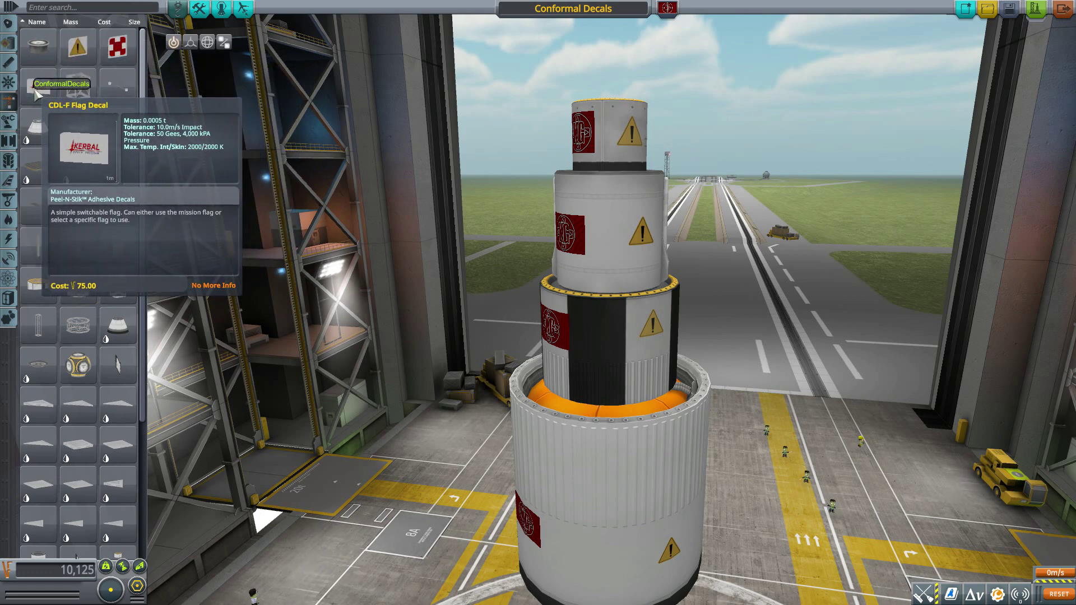
- Attach a CDL-F Flag Decal to the bottom tank, between its existing flag and warning decals
{"action": "scroll", "coordinate": [328, 143], "scroll_direction": "down", "scroll_amount": 5}
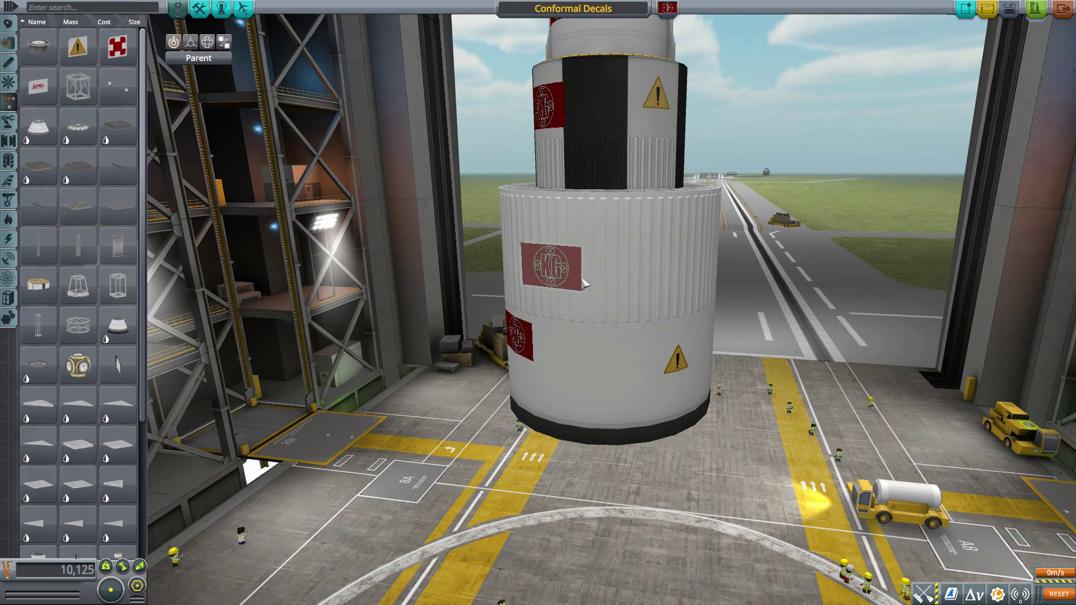
{"action": "scroll", "coordinate": [607, 343], "scroll_direction": "up", "scroll_amount": 6}
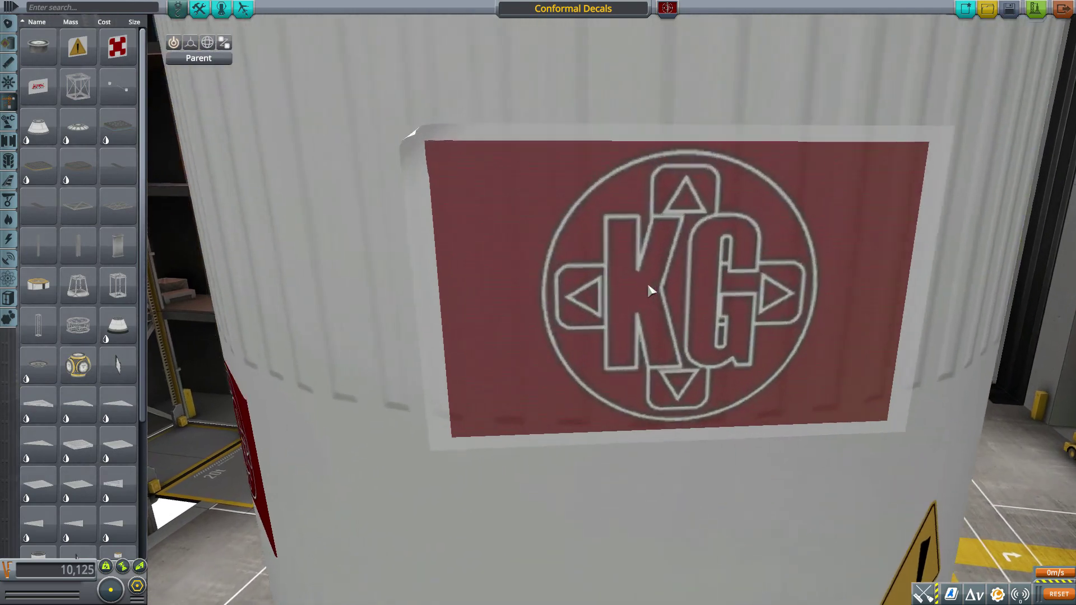
{"action": "scroll", "coordinate": [648, 286], "scroll_direction": "down", "scroll_amount": 2}
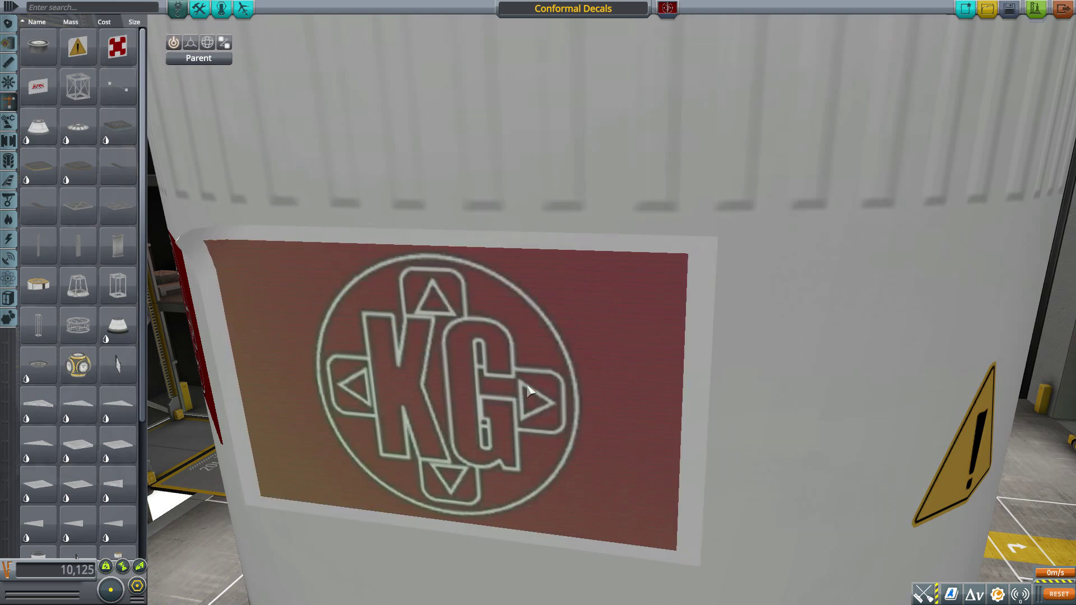
{"action": "left_click", "coordinate": [561, 401]}
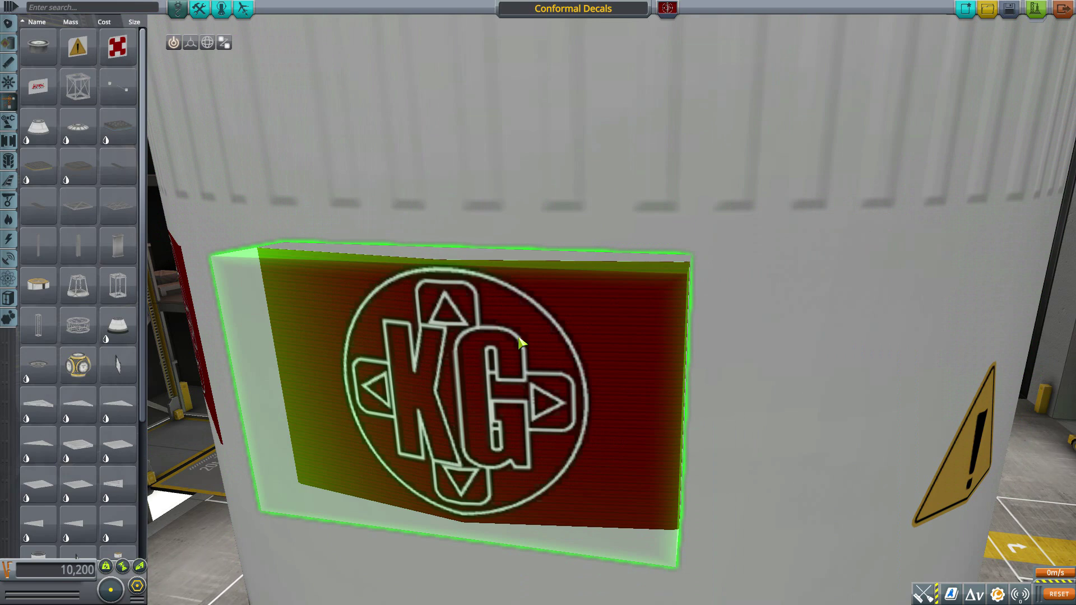
- Detach the added flag decal, try other positions around the bottom tank, and reattach it to the smooth lower surface
{"action": "left_click", "coordinate": [519, 339]}
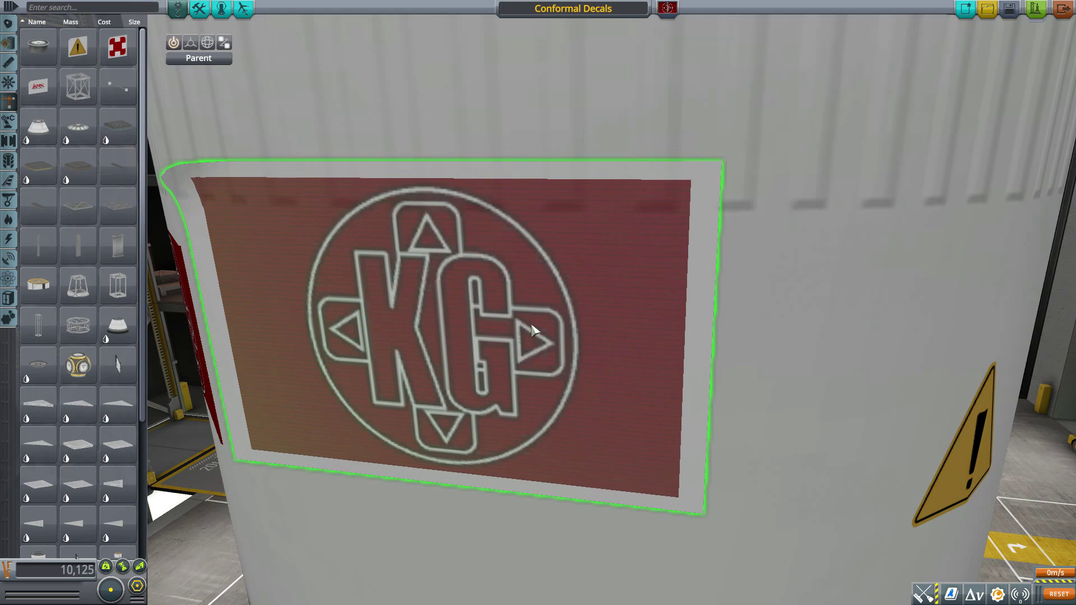
{"action": "left_click", "coordinate": [572, 348]}
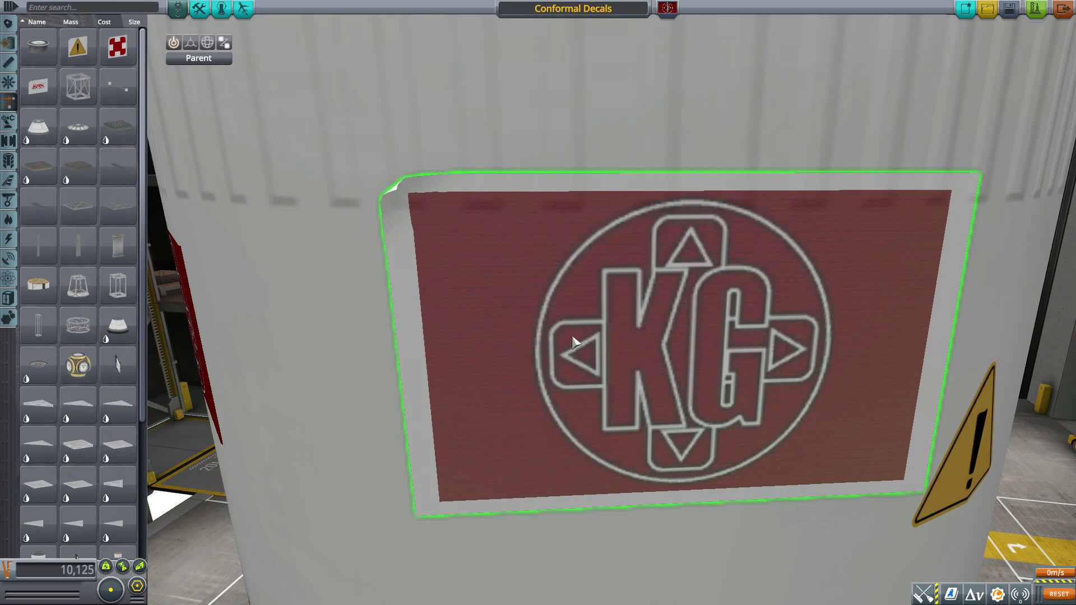
{"action": "key", "text": "Delete"}
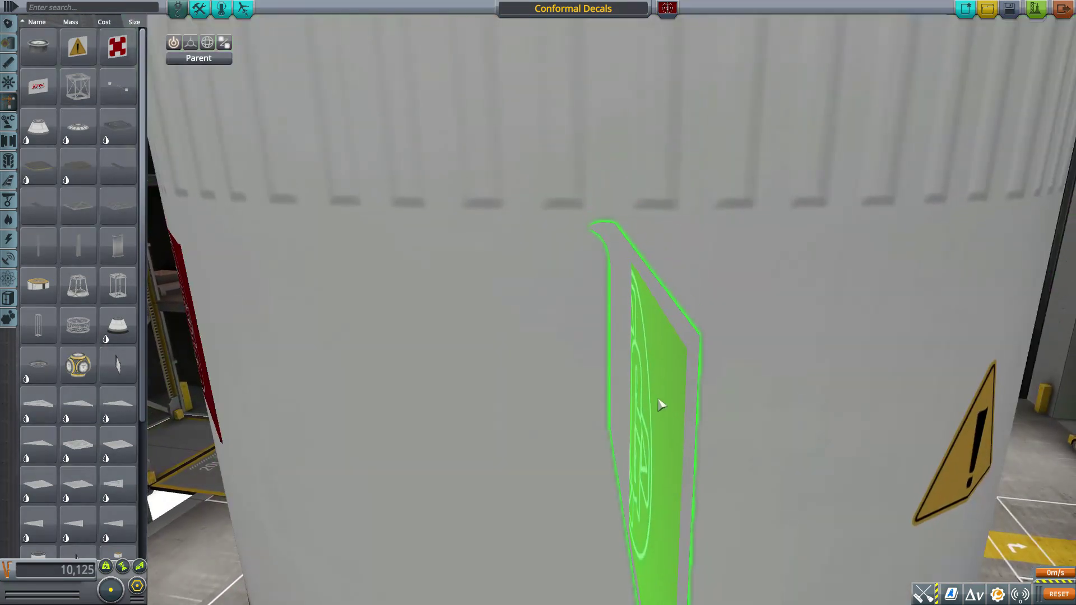
{"action": "key", "text": "d"}
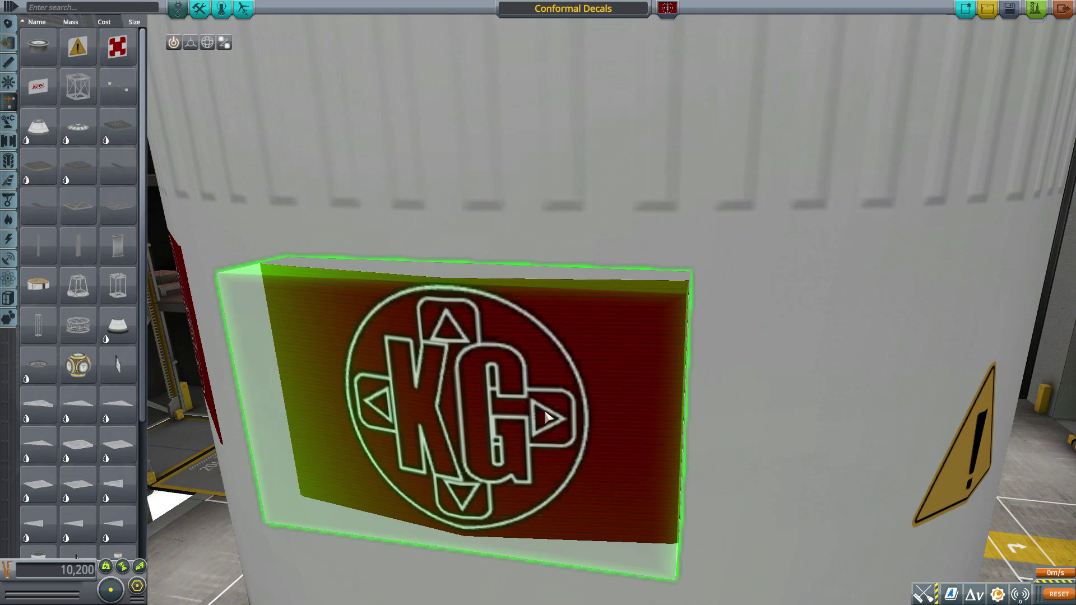
- Move the added flag decal onto the top tank, overlapping the existing flag and warning decals, and discard it
{"action": "scroll", "coordinate": [539, 417], "scroll_direction": "down", "scroll_amount": 5}
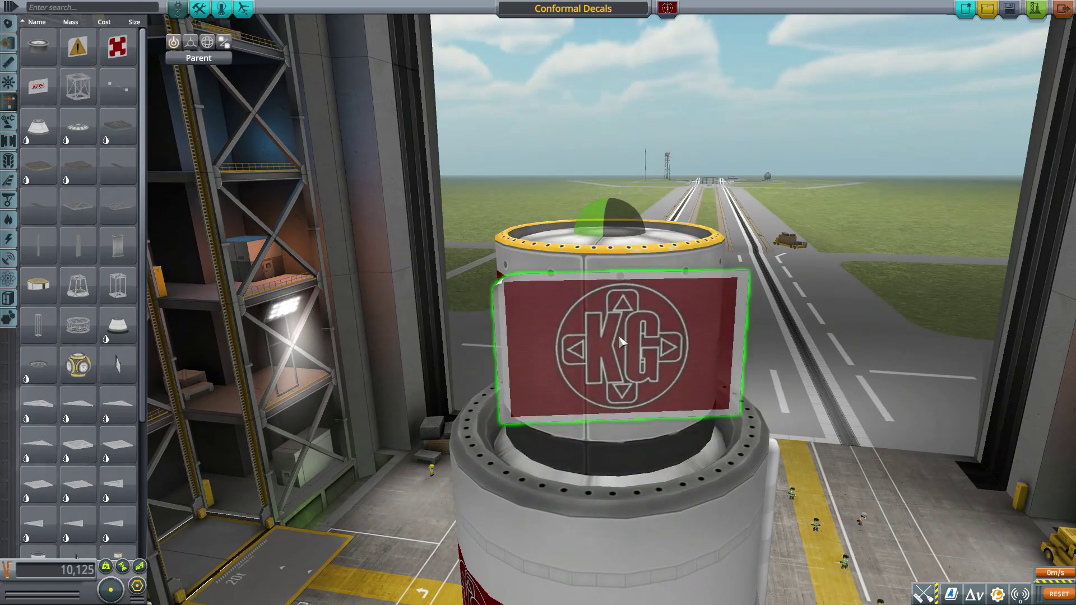
{"action": "left_click", "coordinate": [574, 459]}
{"action": "left_click_drag", "start_coordinate": [783, 338], "coordinate": [826, 372]}
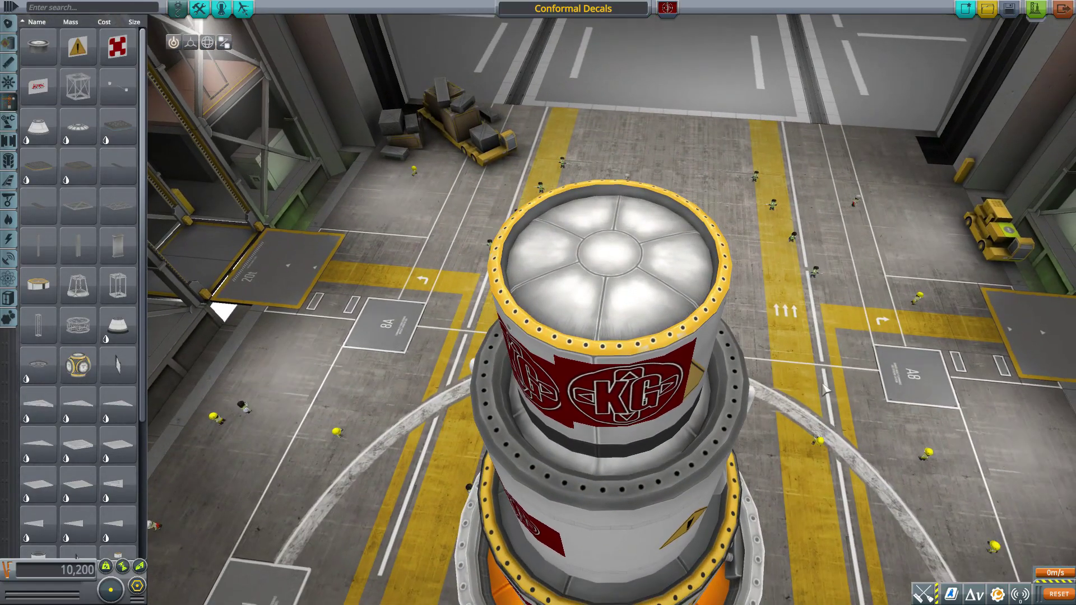
{"action": "scroll", "coordinate": [884, 358], "scroll_direction": "up", "scroll_amount": 5}
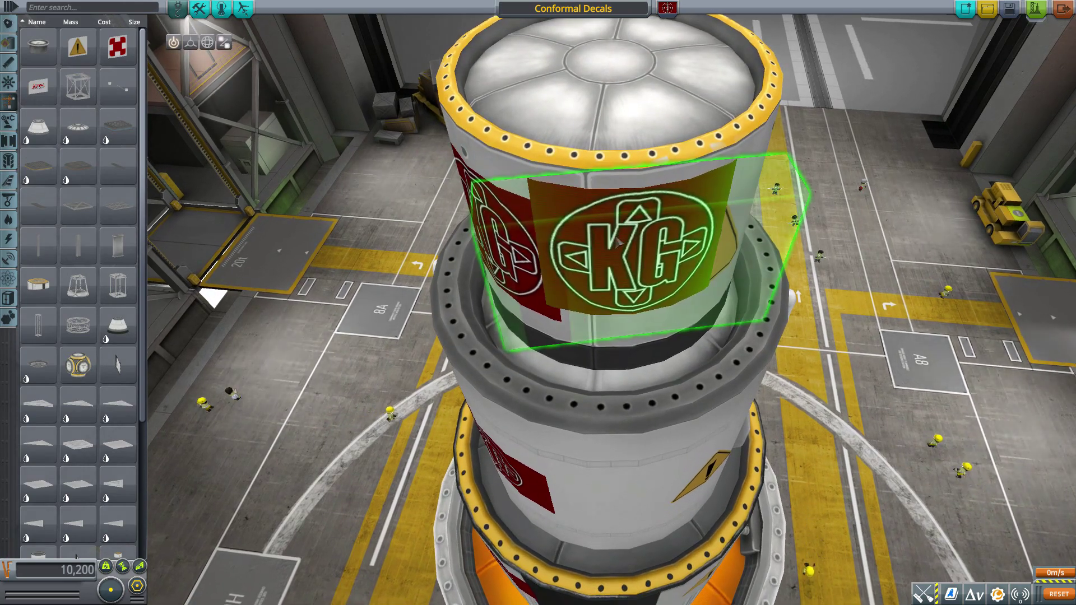
{"action": "left_click_drag", "start_coordinate": [616, 242], "coordinate": [666, 225]}
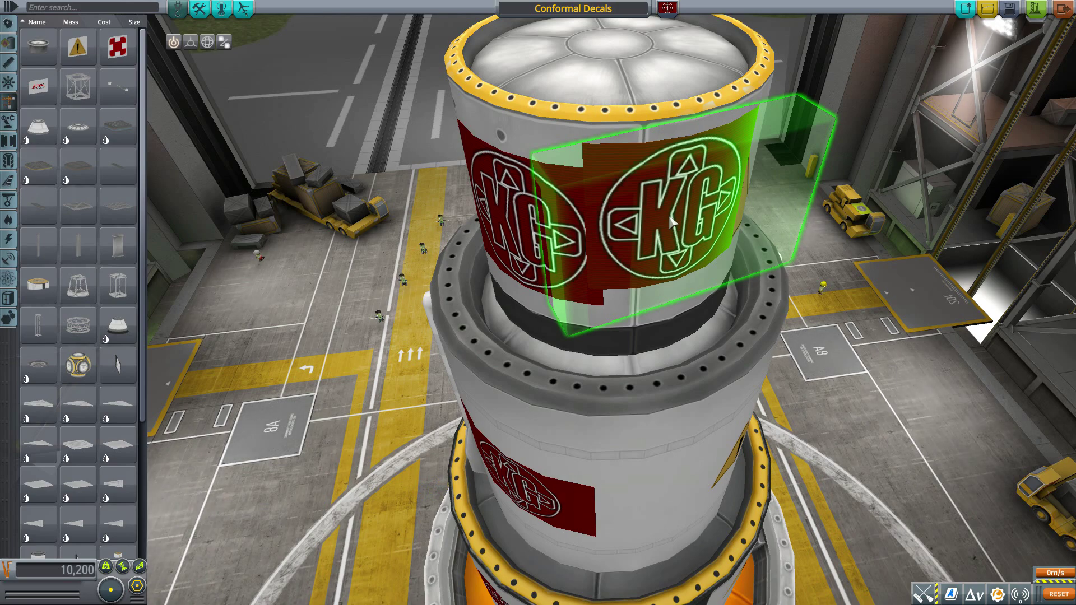
{"action": "left_click", "coordinate": [83, 171]}
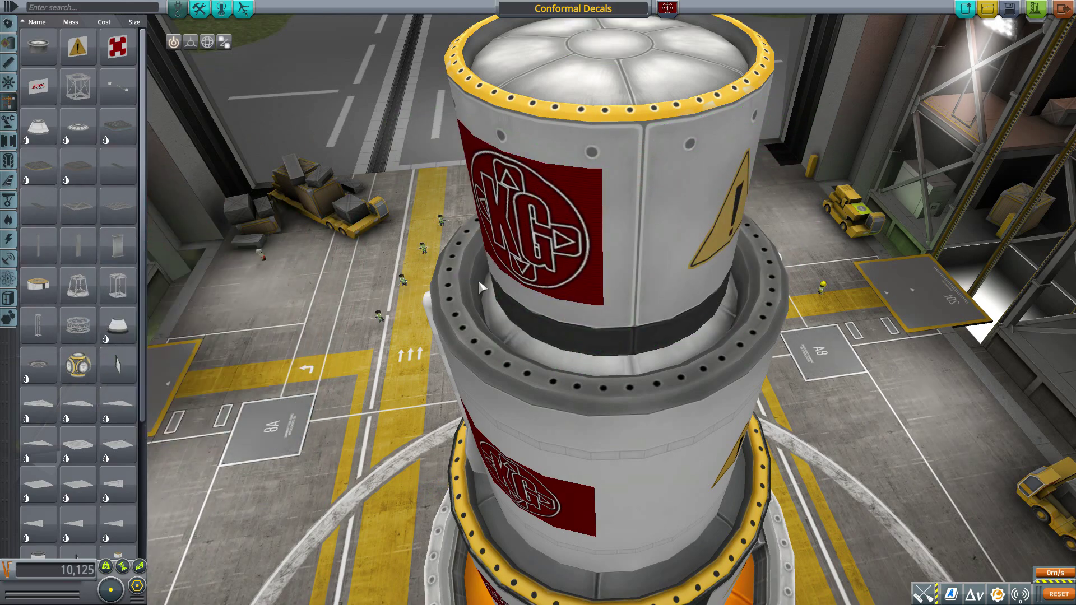
- Attach a red-and-white symbol decal to the second tank from the top, above the larger matching decal
{"action": "left_click_drag", "start_coordinate": [480, 287], "coordinate": [701, 301]}
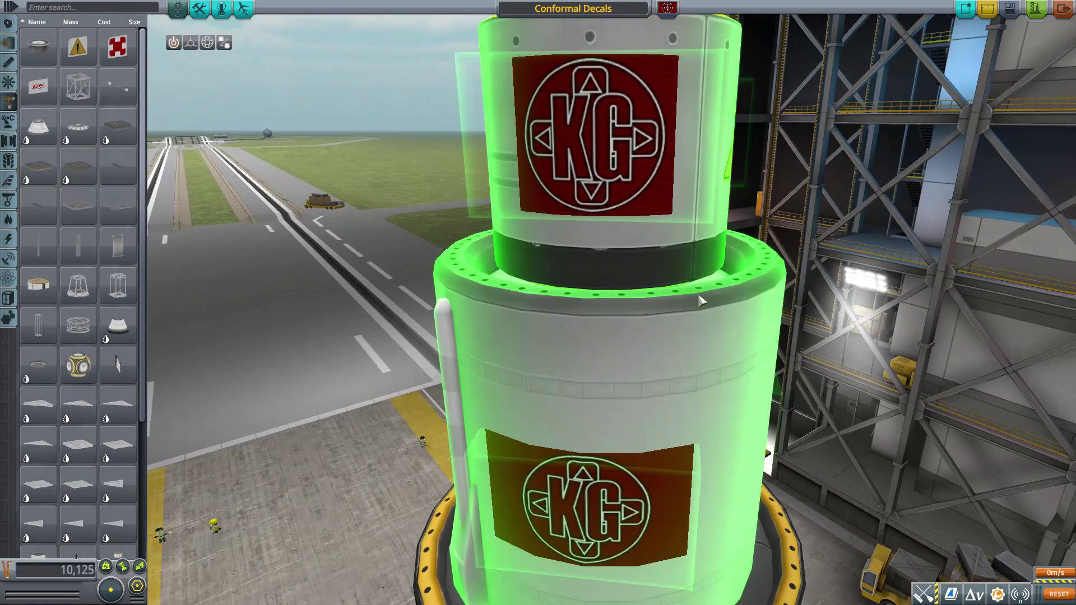
{"action": "scroll", "coordinate": [699, 295], "scroll_direction": "down", "scroll_amount": 3}
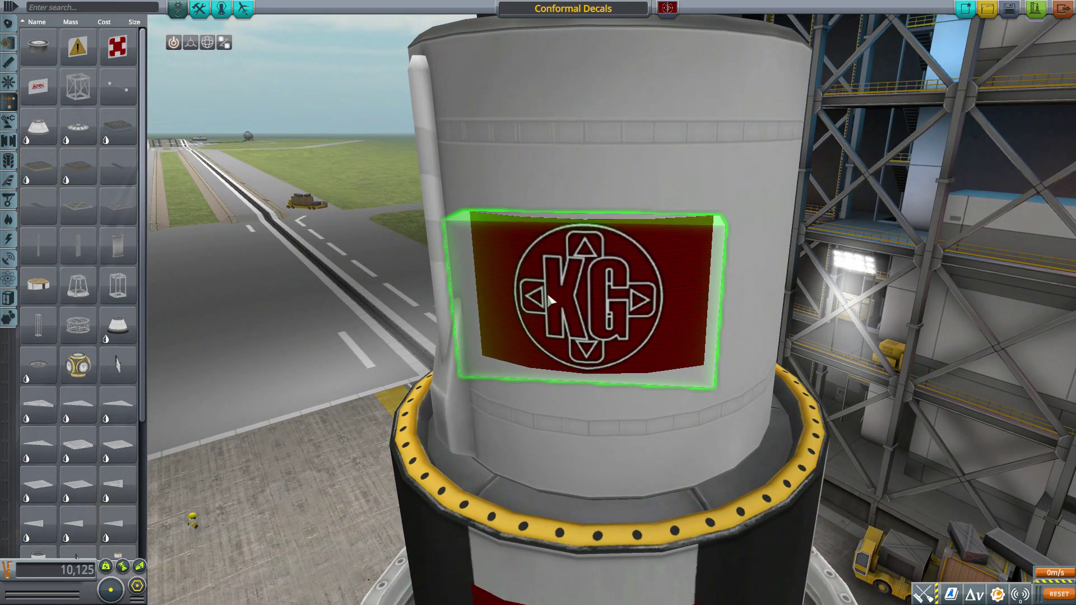
{"action": "left_click_drag", "start_coordinate": [775, 231], "coordinate": [447, 250]}
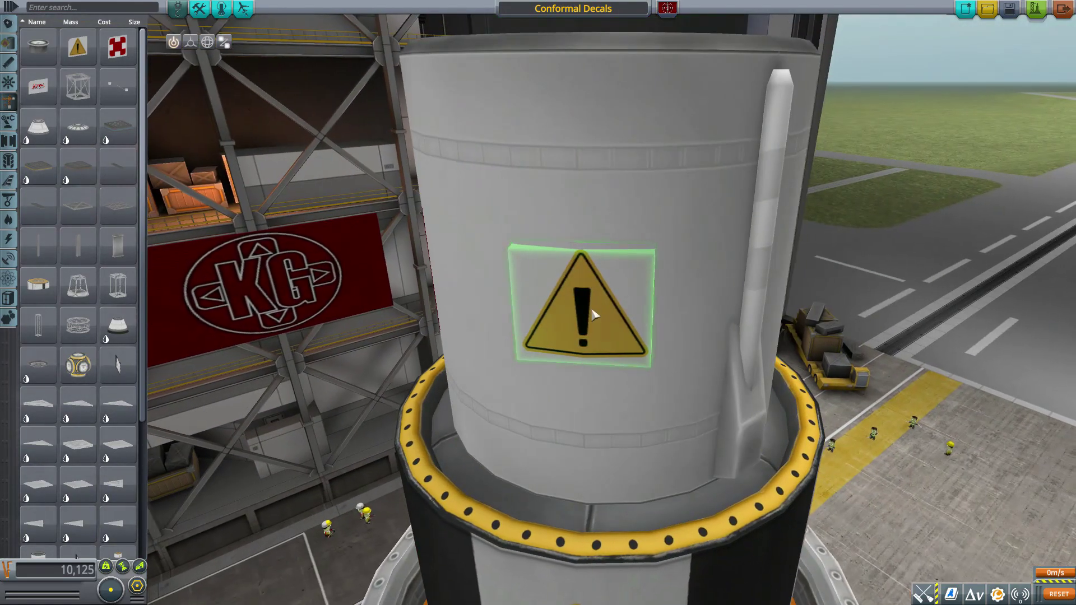
{"action": "left_click_drag", "start_coordinate": [616, 261], "coordinate": [182, 257]}
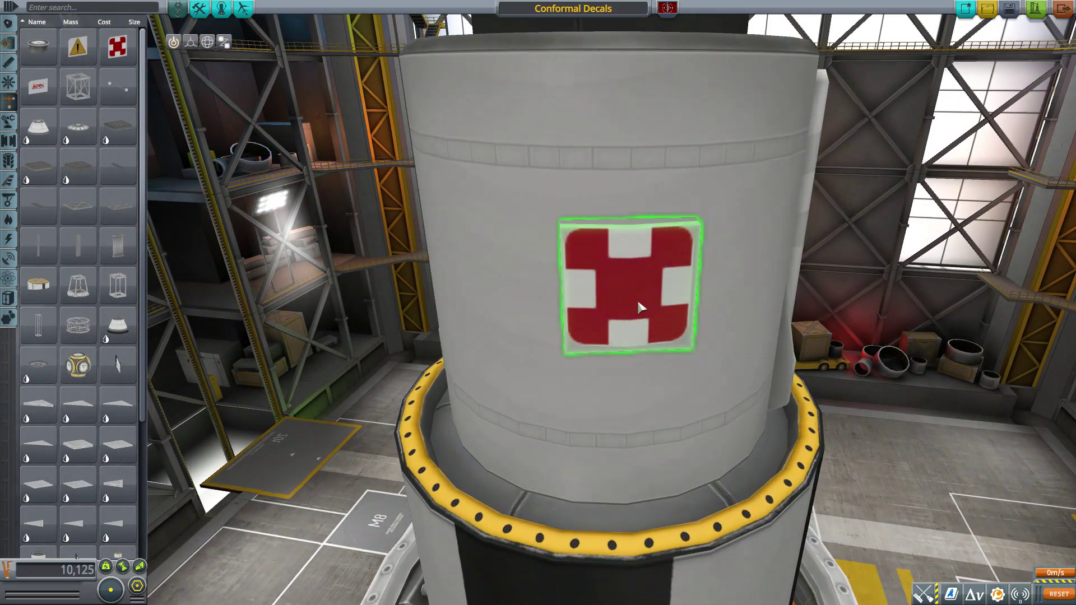
{"action": "left_click", "coordinate": [119, 55]}
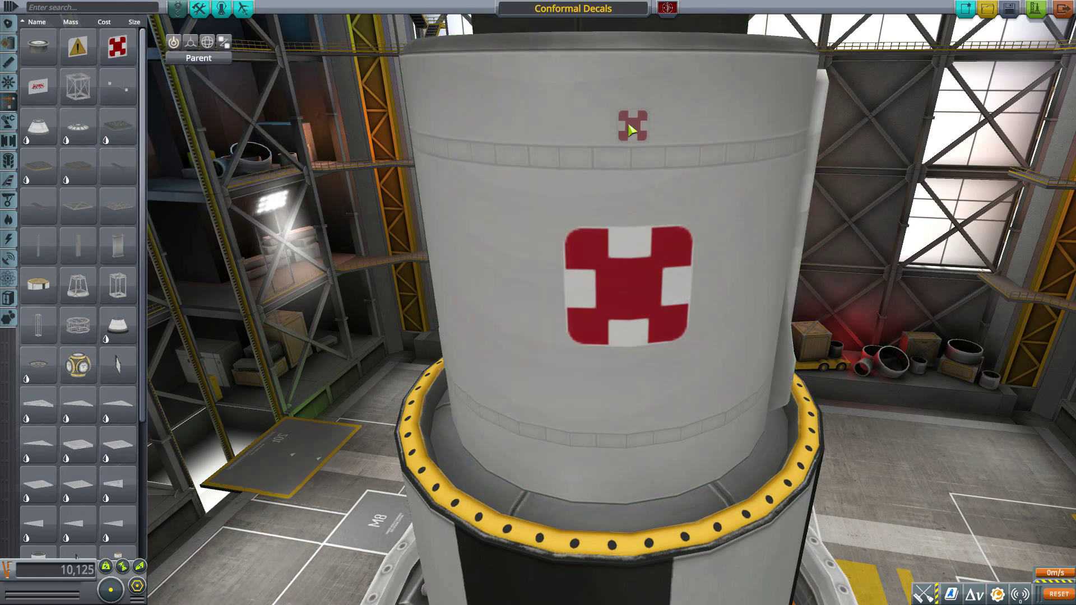
{"action": "left_click", "coordinate": [630, 127]}
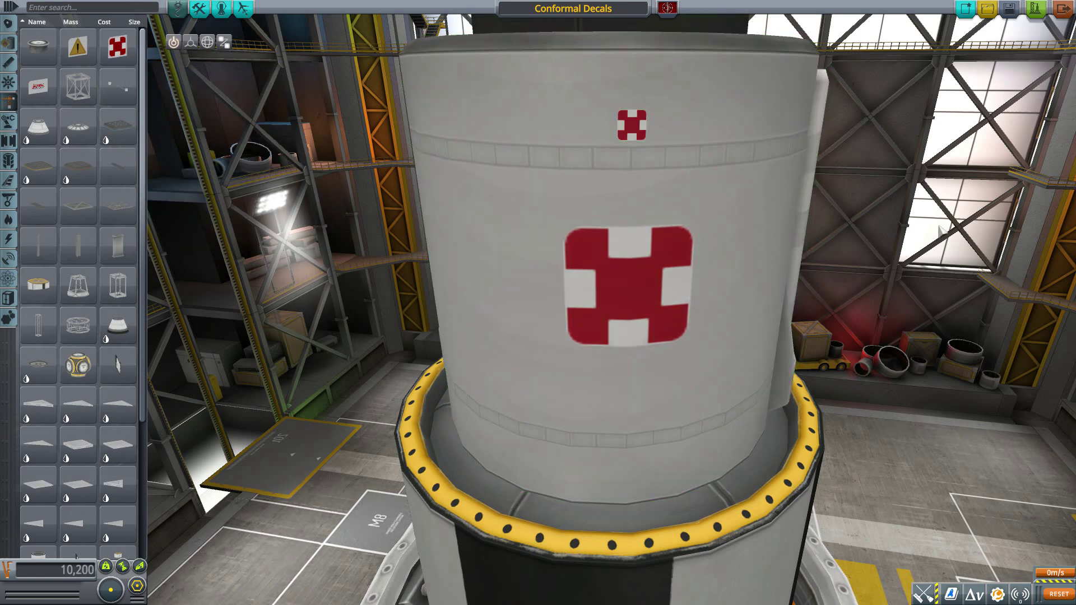
- Open the settings of the flag decal on the second tank and try its scale at 4.00 and 0.00
{"action": "left_click_drag", "start_coordinate": [939, 226], "coordinate": [510, 204]}
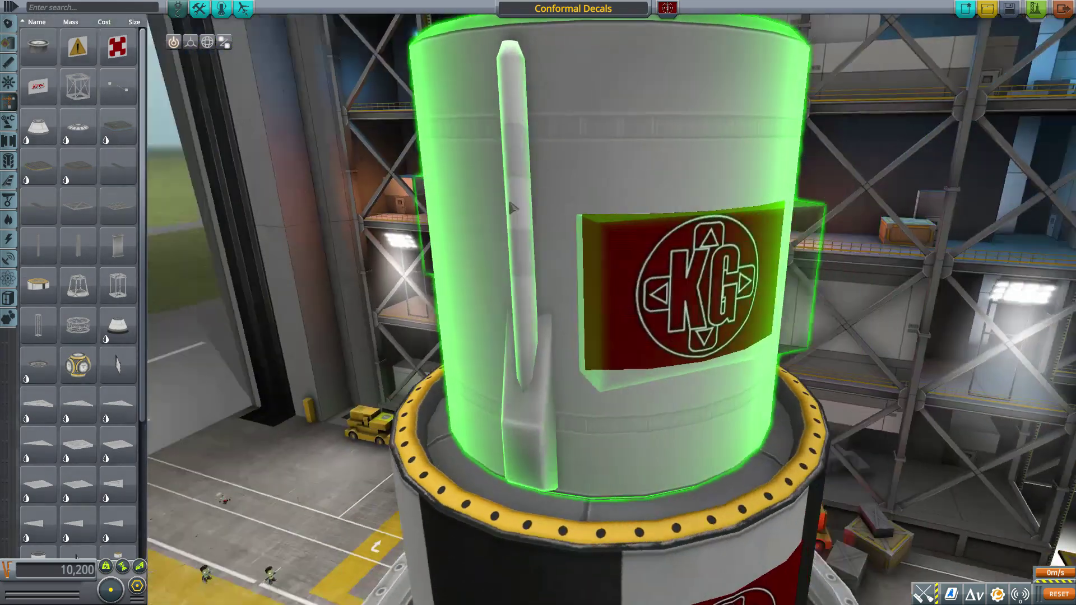
{"action": "right_click", "coordinate": [559, 279]}
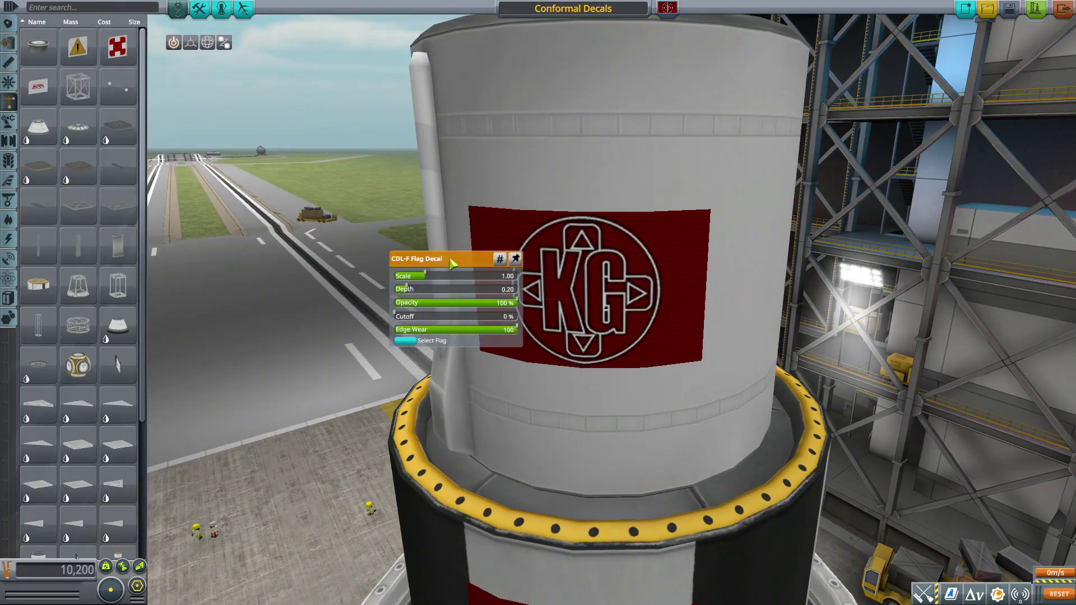
{"action": "left_click_drag", "start_coordinate": [451, 263], "coordinate": [900, 160]}
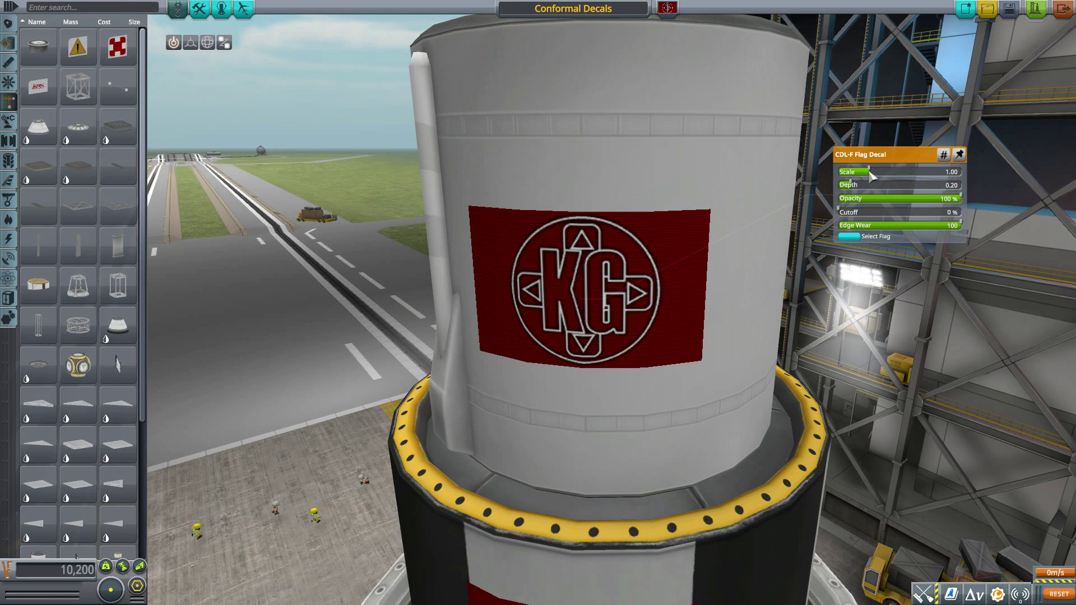
{"action": "left_click_drag", "start_coordinate": [870, 175], "coordinate": [962, 183]}
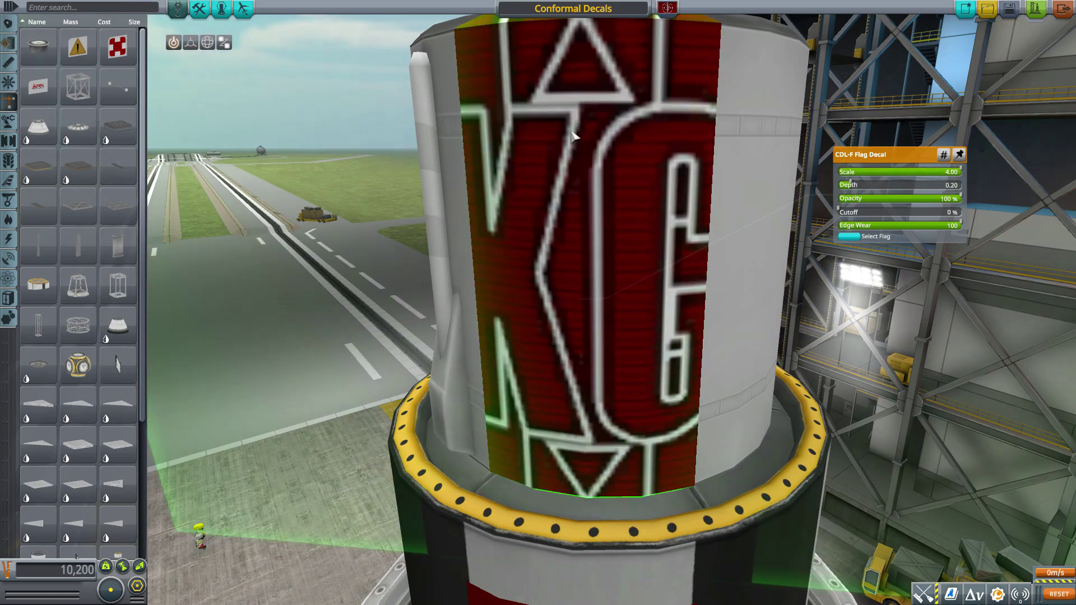
{"action": "left_click_drag", "start_coordinate": [896, 172], "coordinate": [836, 178]}
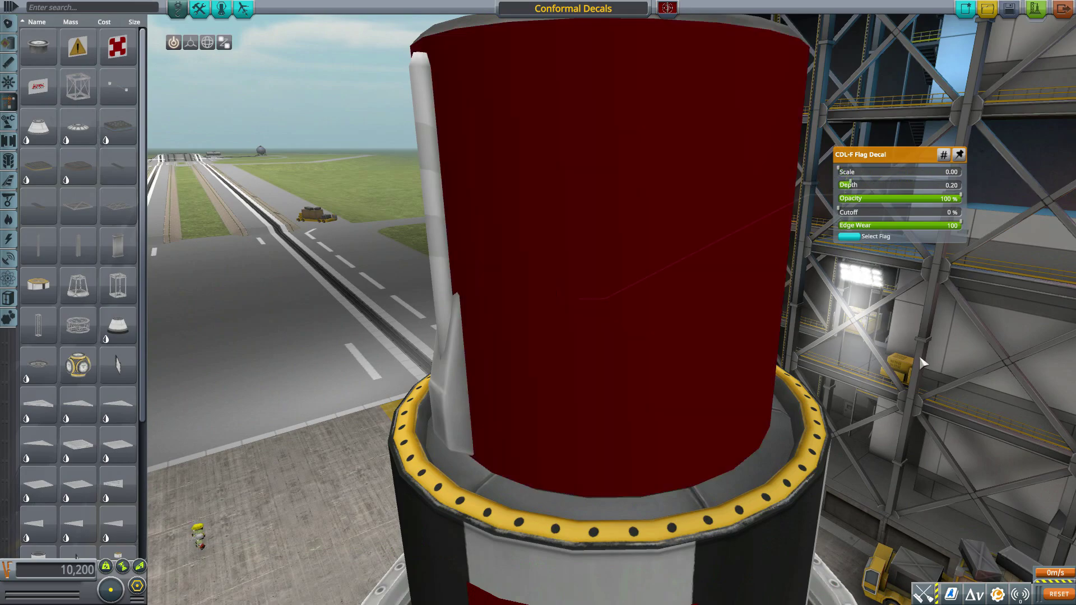
- Examine the flag decal covering the second tank from several angles and check the settings of the FL-TX900 Fuel Tank beneath it
{"action": "left_click_drag", "start_coordinate": [920, 362], "coordinate": [1073, 336]}
{"action": "left_click_drag", "start_coordinate": [697, 334], "coordinate": [921, 349]}
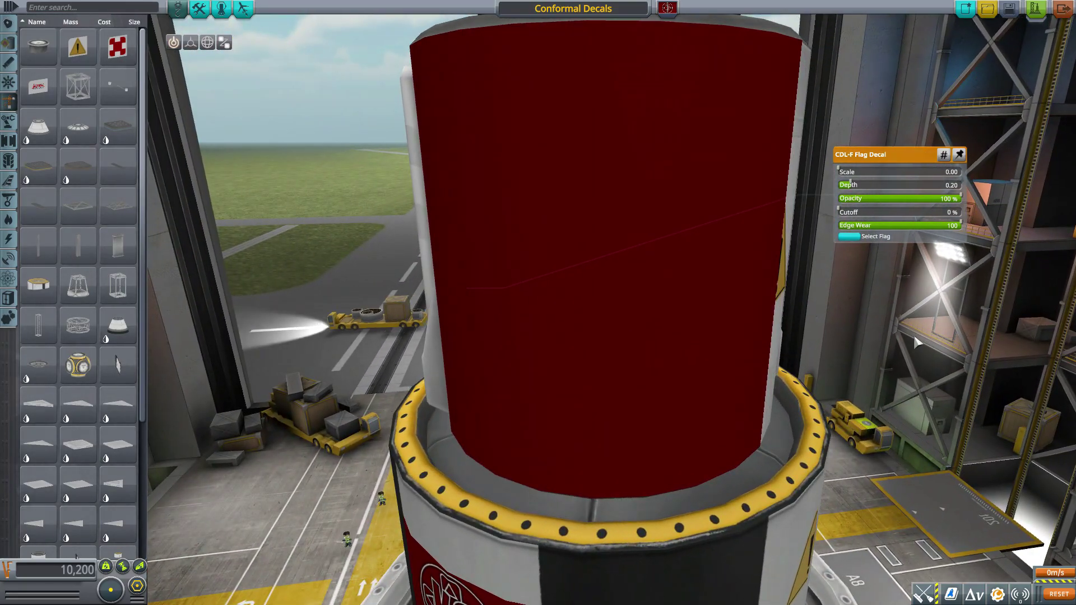
{"action": "left_click_drag", "start_coordinate": [912, 338], "coordinate": [899, 323]}
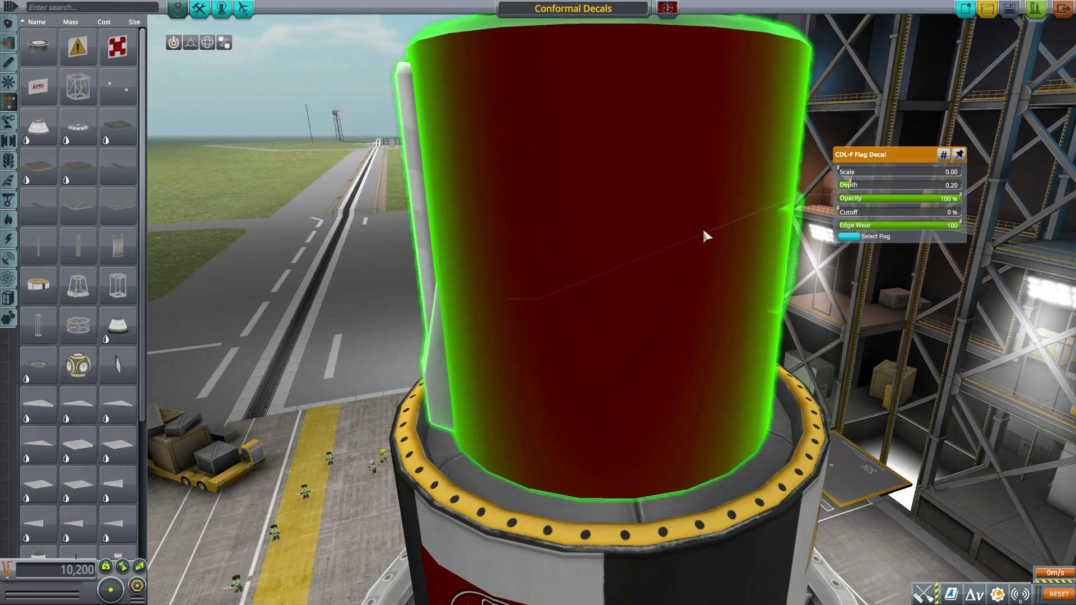
{"action": "left_click_drag", "start_coordinate": [874, 254], "coordinate": [707, 280]}
{"action": "right_click", "coordinate": [705, 281]}
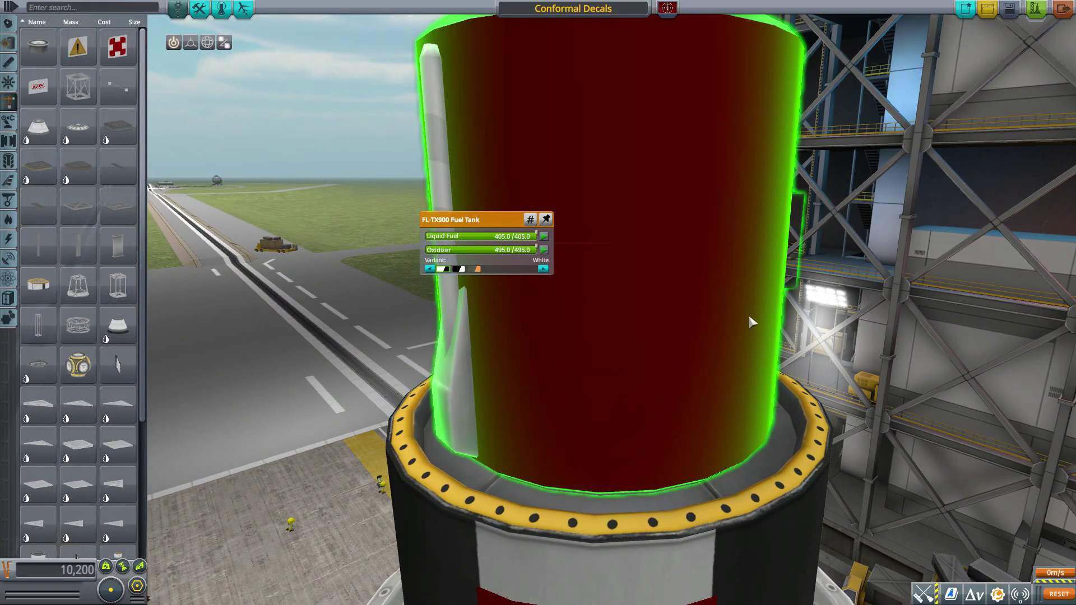
{"action": "left_click", "coordinate": [912, 279]}
{"action": "left_click_drag", "start_coordinate": [665, 221], "coordinate": [499, 242]}
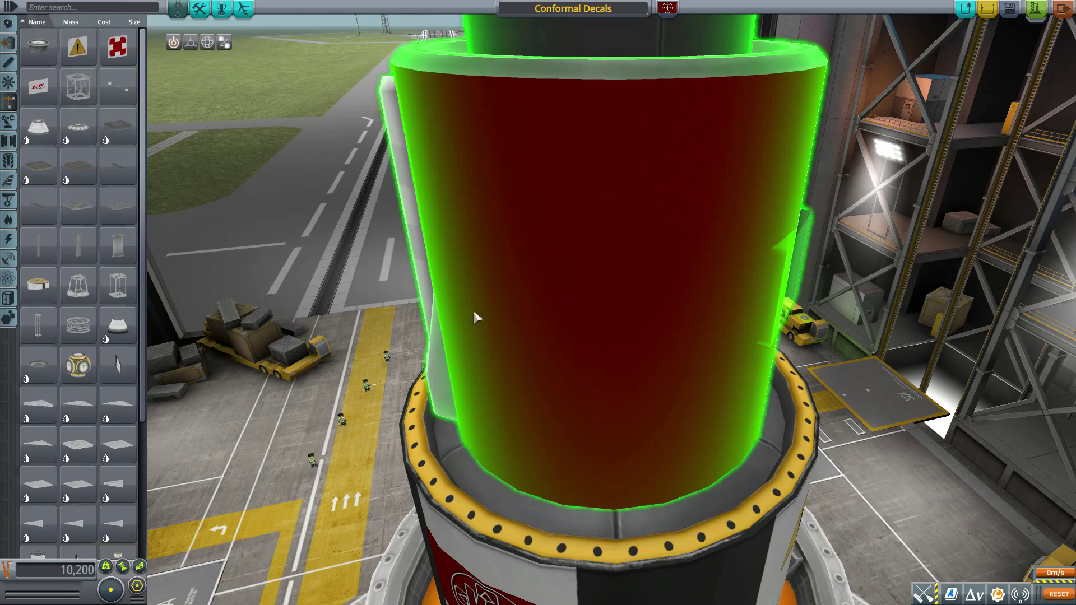
- Open the settings of the KG flag decal on the black-and-white tank and inspect its projection box from the side
{"action": "scroll", "coordinate": [788, 334], "scroll_direction": "down", "scroll_amount": 4}
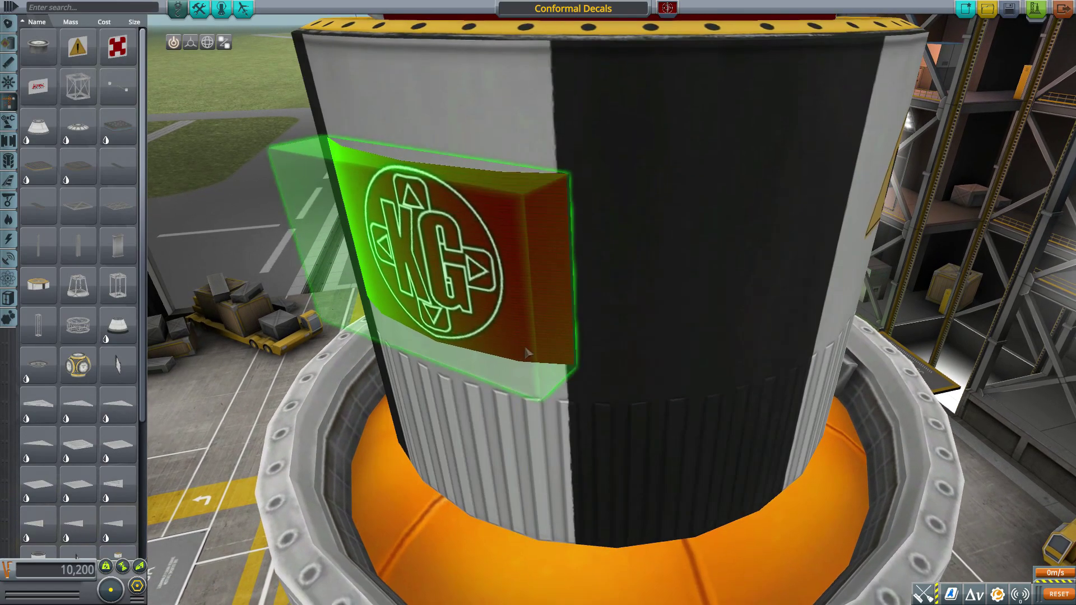
{"action": "left_click_drag", "start_coordinate": [529, 351], "coordinate": [624, 333]}
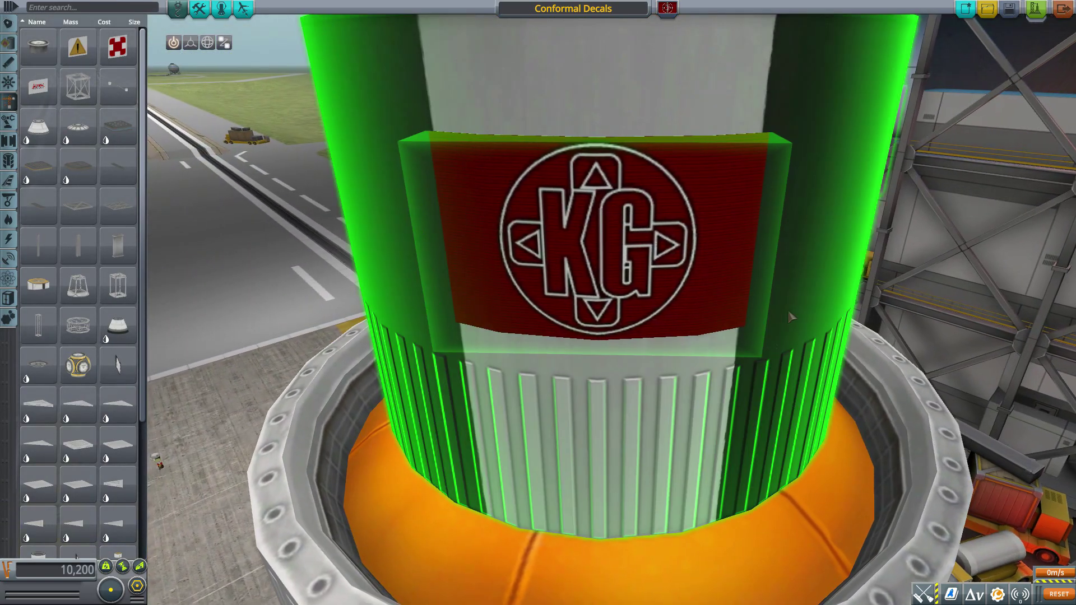
{"action": "right_click", "coordinate": [520, 255]}
{"action": "left_click_drag", "start_coordinate": [446, 210], "coordinate": [947, 180]}
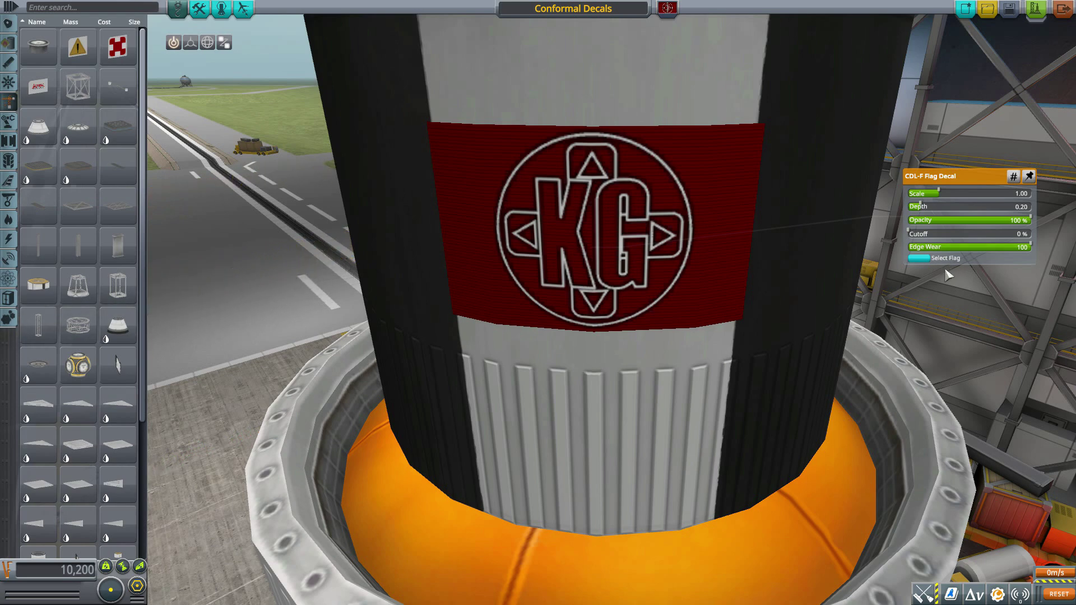
{"action": "left_click_drag", "start_coordinate": [643, 200], "coordinate": [556, 210]}
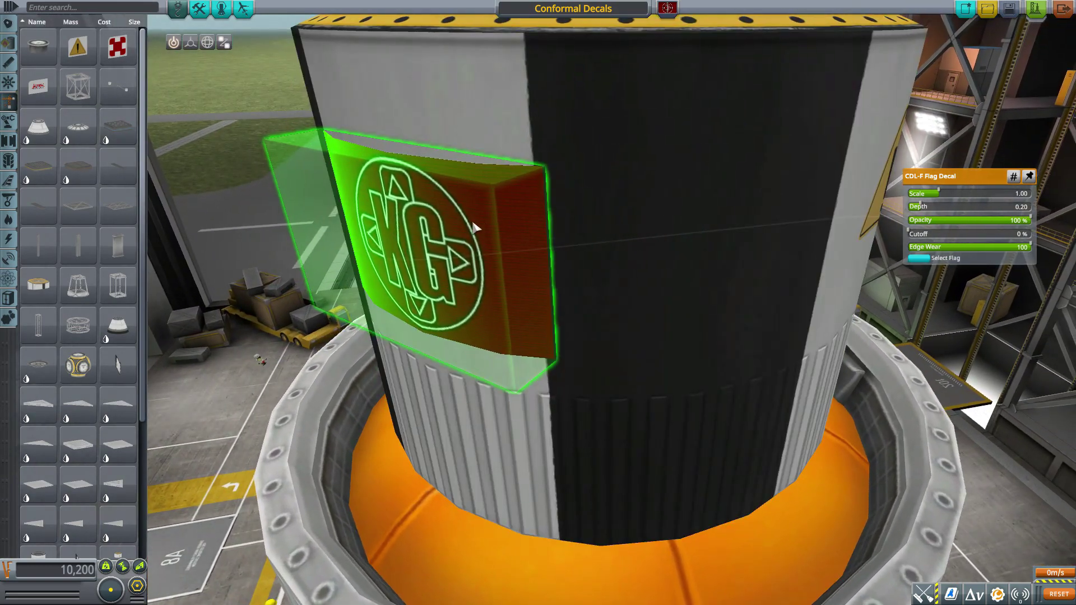
{"action": "left_click_drag", "start_coordinate": [473, 222], "coordinate": [488, 223]}
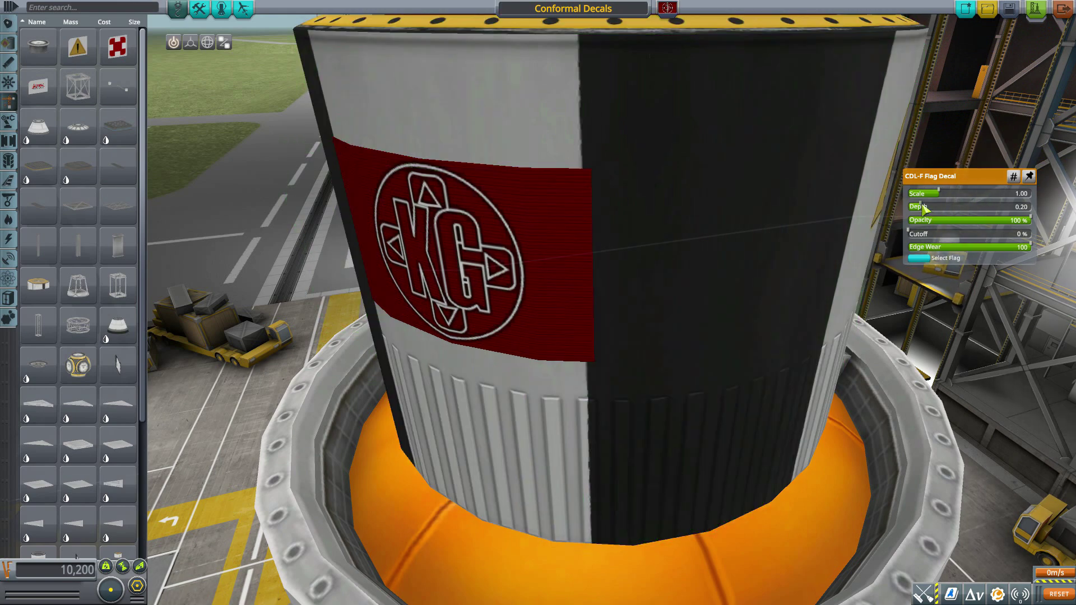
- Try the KG flag decal's depth at 1.00 and 2.00 and its opacity at 0 %, restoring them to 0.20 and 100 %
{"action": "left_click_drag", "start_coordinate": [924, 207], "coordinate": [969, 206]}
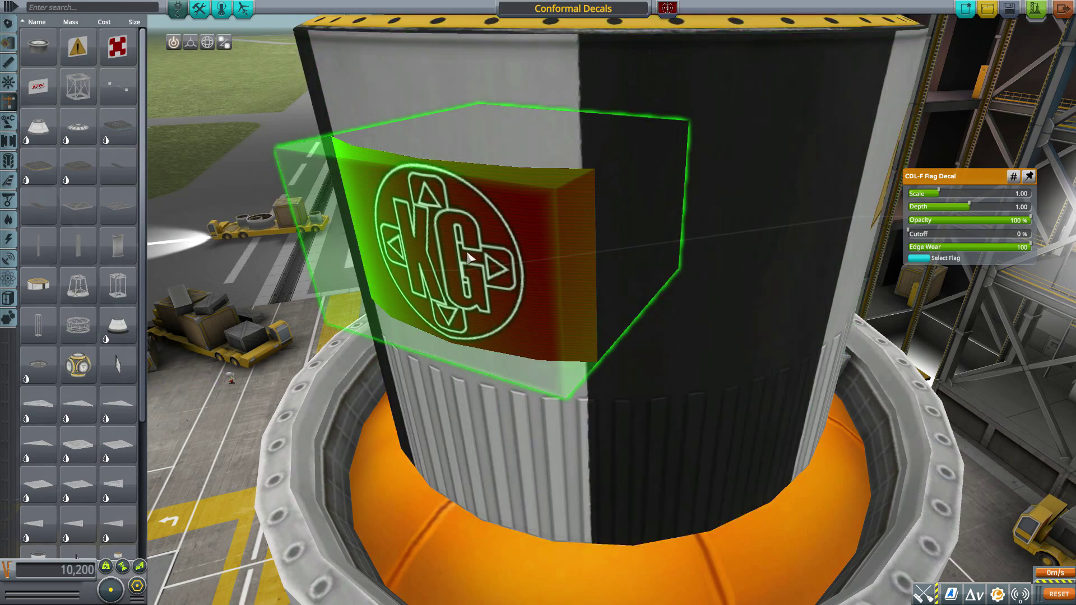
{"action": "left_click_drag", "start_coordinate": [467, 254], "coordinate": [511, 255]}
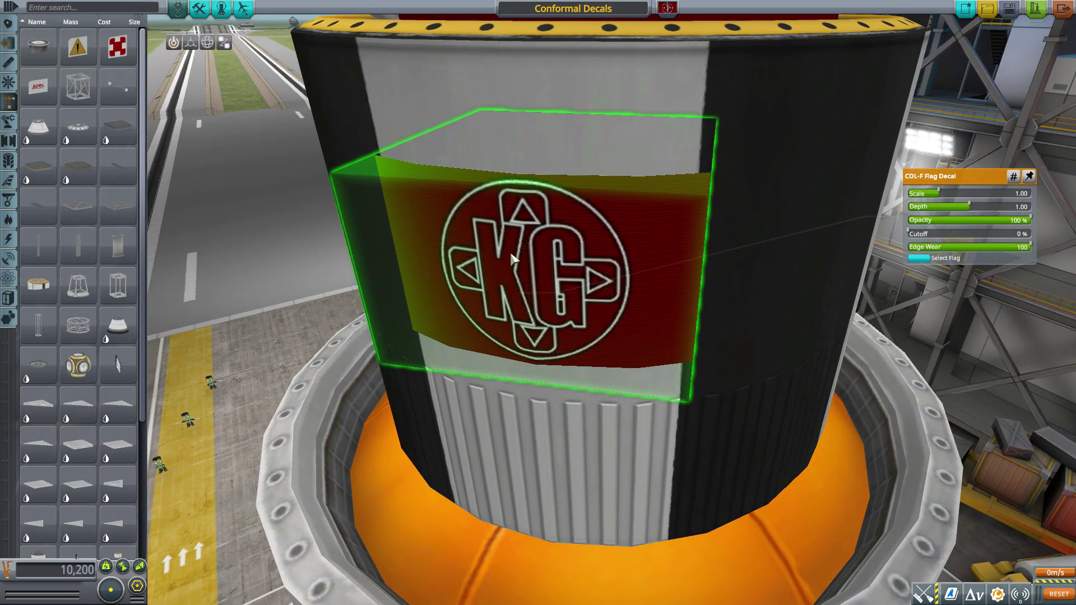
{"action": "left_click_drag", "start_coordinate": [979, 204], "coordinate": [983, 206]}
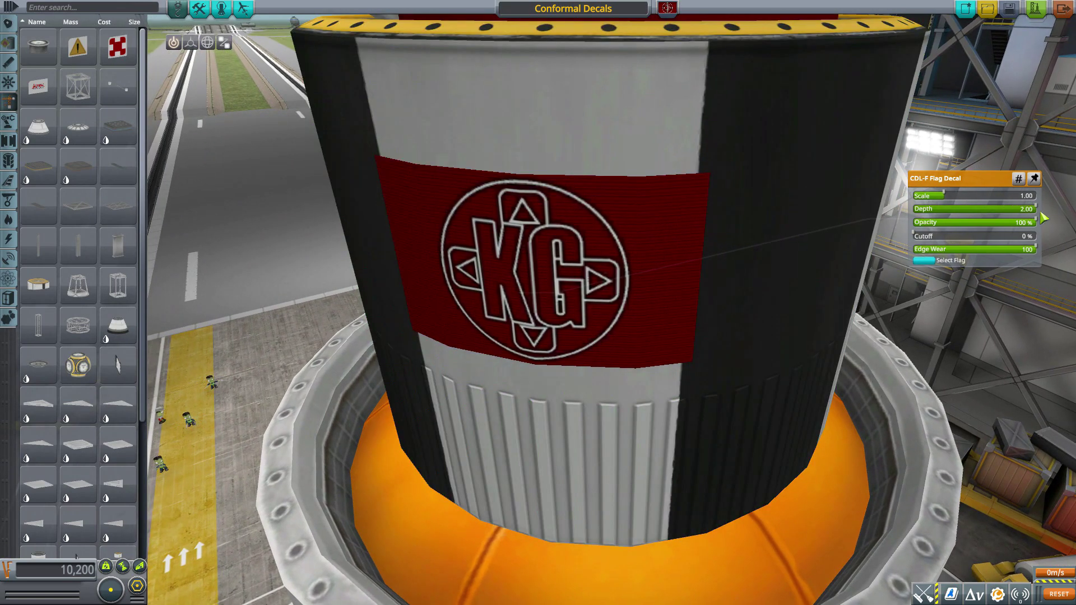
{"action": "mouse_move", "coordinate": [944, 212]}
{"action": "left_mouse_down"}
{"action": "mouse_move", "coordinate": [910, 215]}
{"action": "mouse_move", "coordinate": [927, 212]}
{"action": "left_mouse_up"}
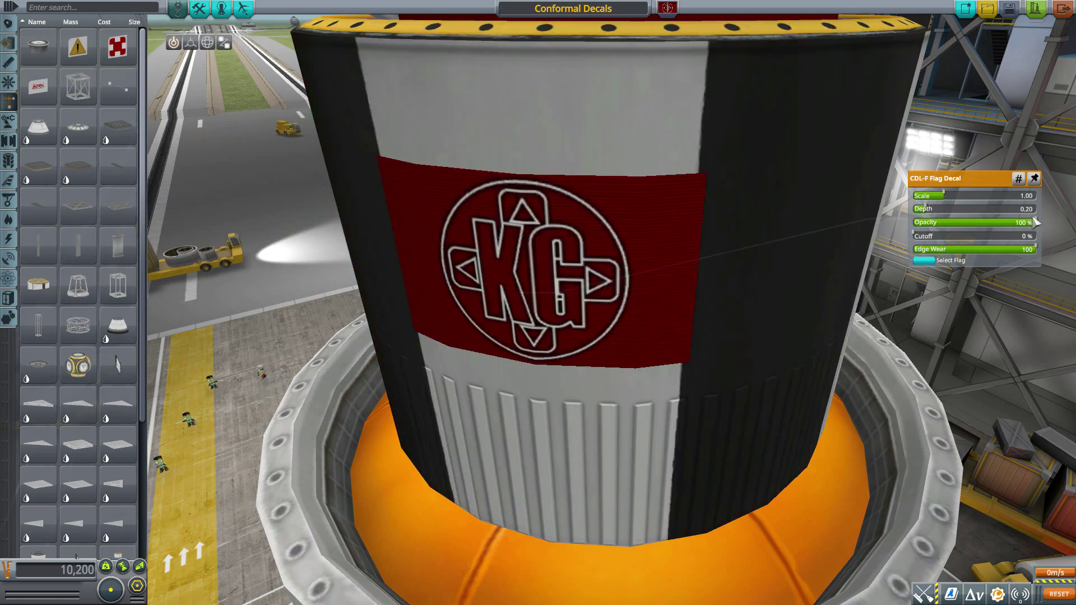
{"action": "left_click_drag", "start_coordinate": [1025, 226], "coordinate": [918, 229]}
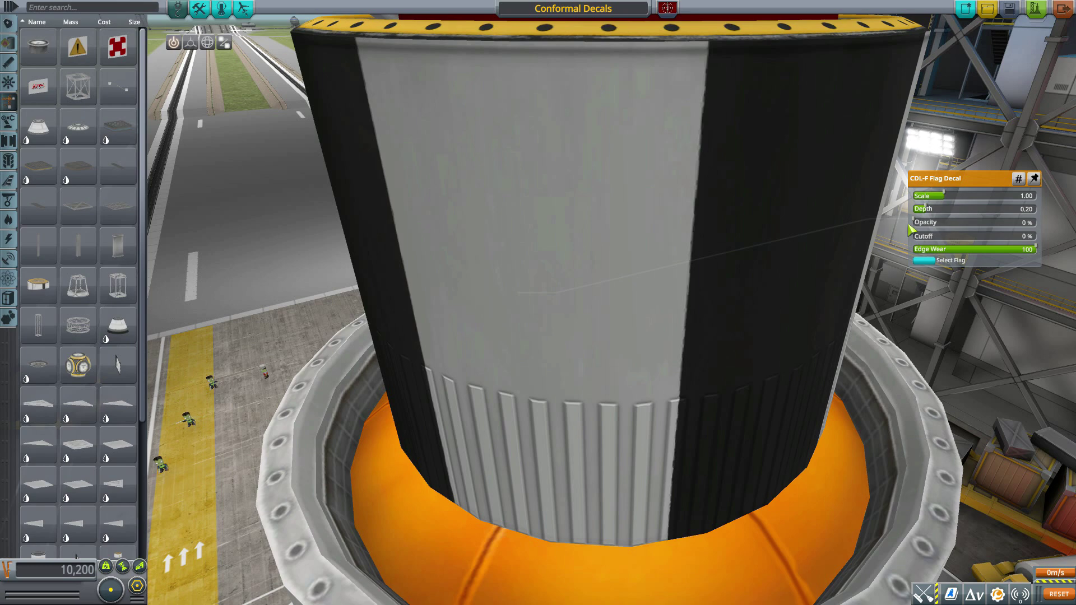
{"action": "left_click_drag", "start_coordinate": [911, 229], "coordinate": [1054, 225]}
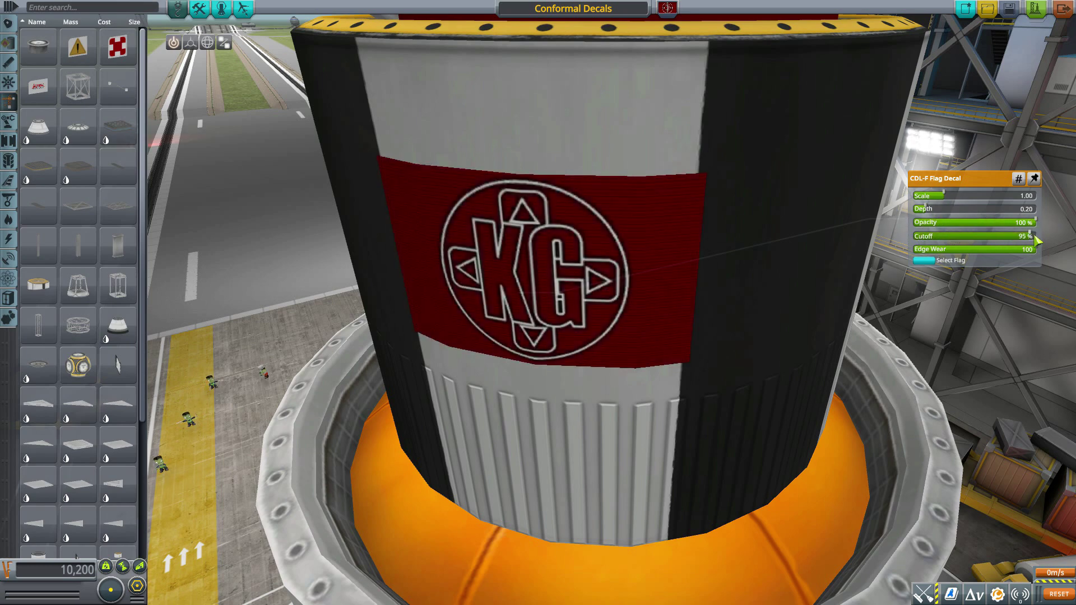
- Try the KG flag decal's cutoff at 95 % and 60 % and edge wear at 0 and 30, restoring them to 0 % and 100
{"action": "left_click_drag", "start_coordinate": [1037, 239], "coordinate": [1009, 240]}
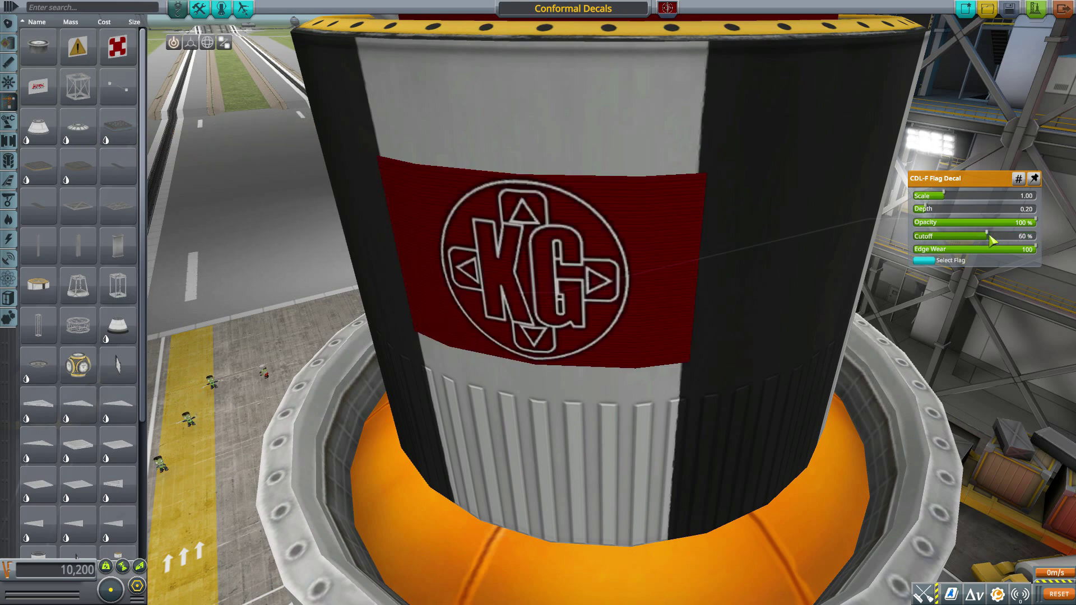
{"action": "mouse_move", "coordinate": [944, 195]}
{"action": "left_mouse_down"}
{"action": "mouse_move", "coordinate": [975, 197]}
{"action": "mouse_move", "coordinate": [947, 202]}
{"action": "left_mouse_up"}
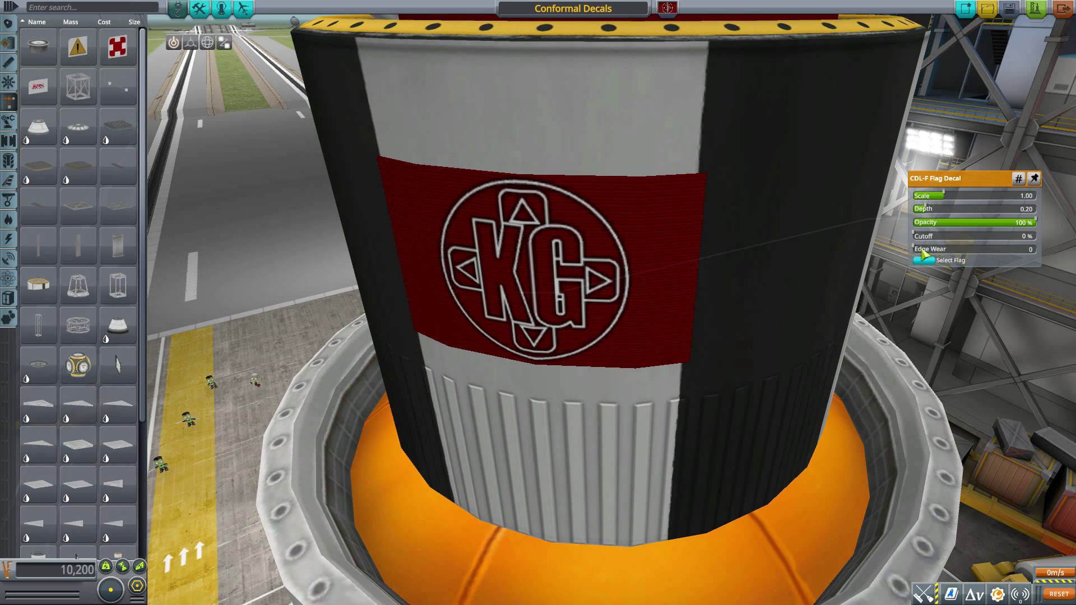
{"action": "left_click_drag", "start_coordinate": [1035, 248], "coordinate": [950, 250]}
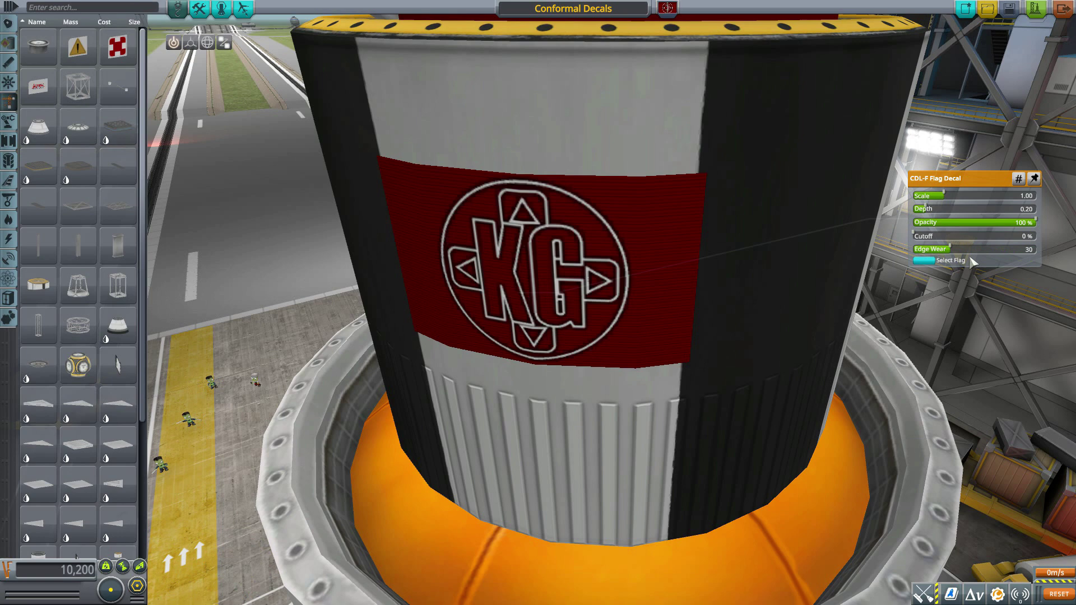
{"action": "left_click_drag", "start_coordinate": [989, 251], "coordinate": [996, 250]}
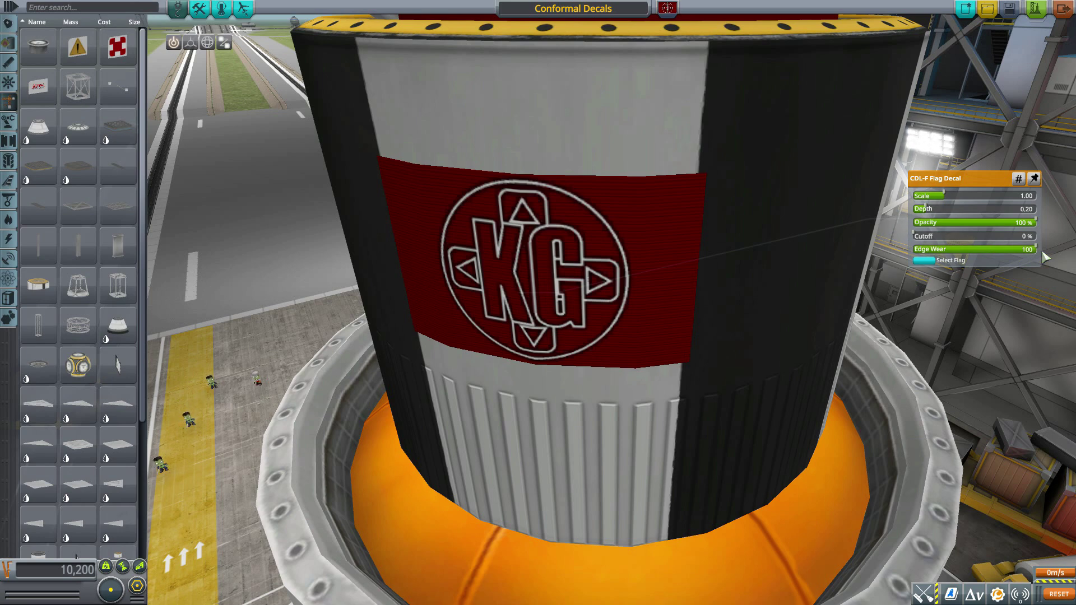
- Browse the flags available for the KG flag decal and leave the selection without choosing another one
{"action": "left_click", "coordinate": [921, 261]}
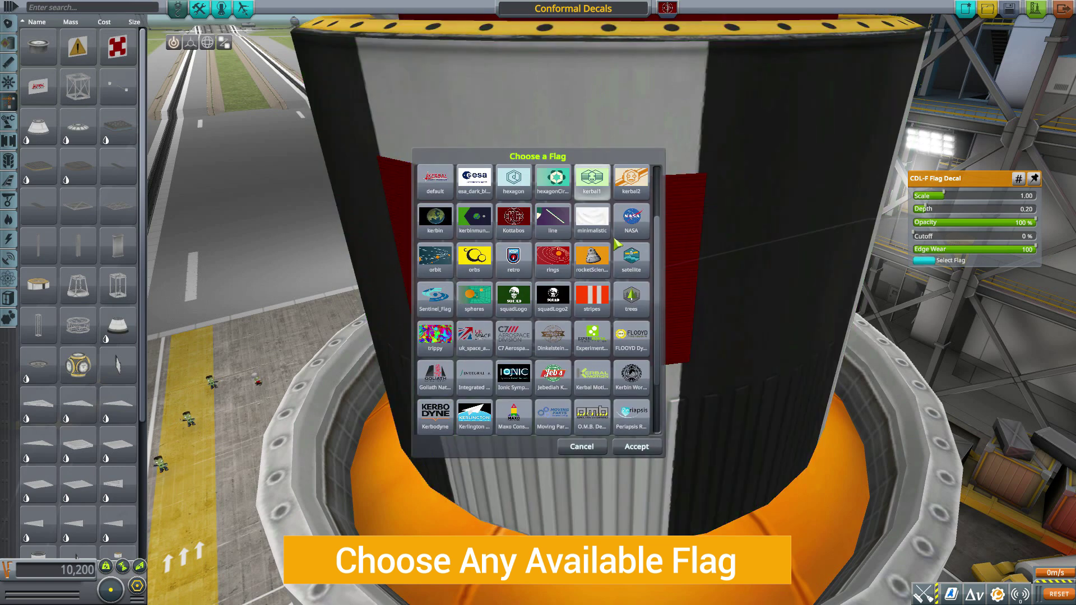
{"action": "scroll", "coordinate": [597, 297], "scroll_direction": "up", "scroll_amount": 2}
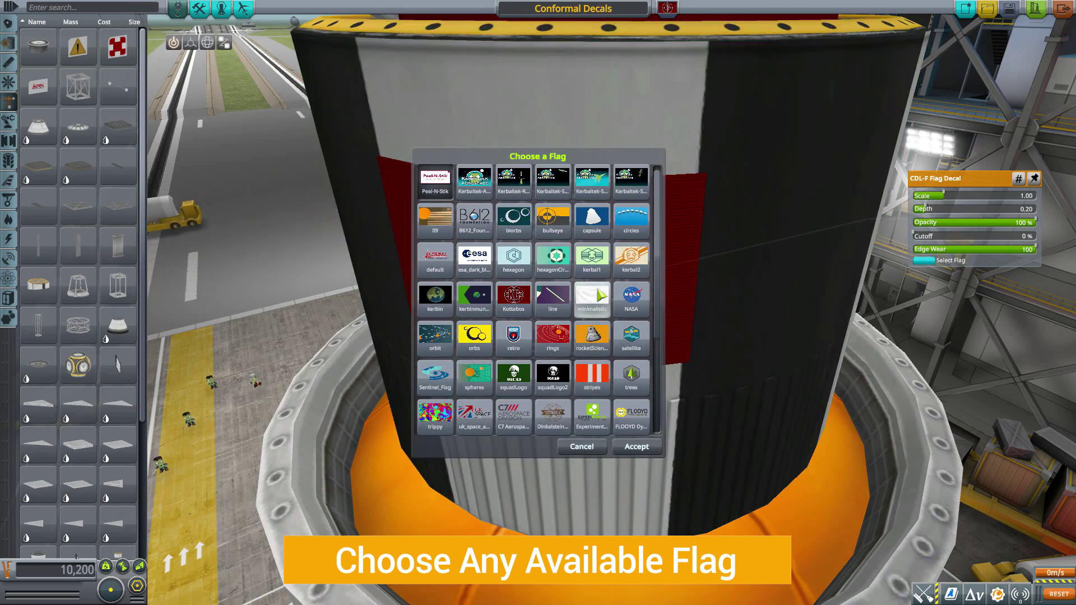
{"action": "scroll", "coordinate": [622, 294], "scroll_direction": "down", "scroll_amount": 2}
{"action": "scroll", "coordinate": [629, 297], "scroll_direction": "down", "scroll_amount": 3}
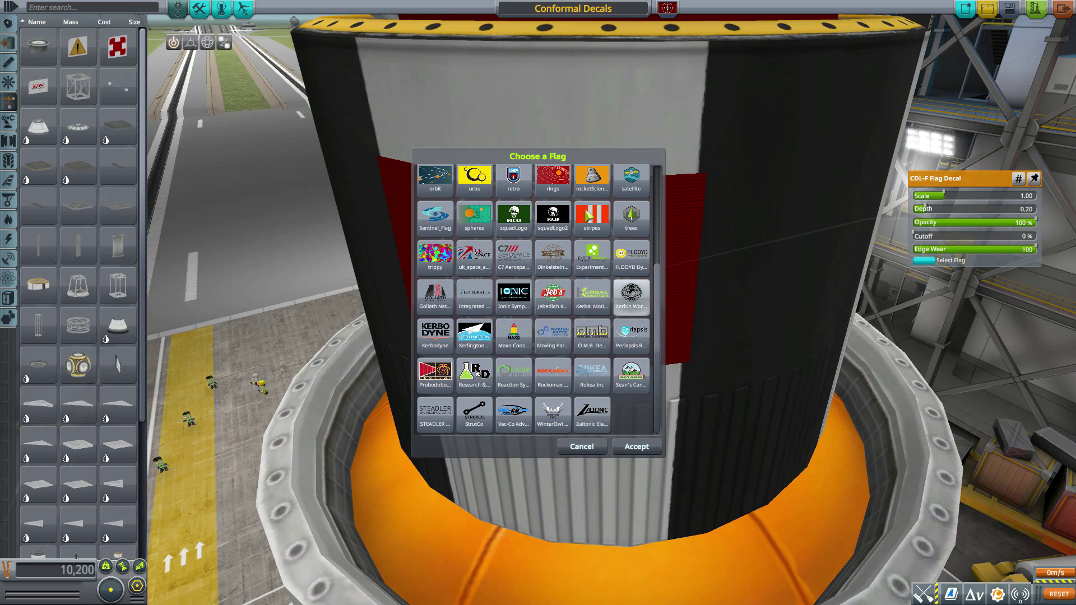
{"action": "scroll", "coordinate": [578, 286], "scroll_direction": "up", "scroll_amount": 1}
{"action": "scroll", "coordinate": [577, 284], "scroll_direction": "up", "scroll_amount": 1}
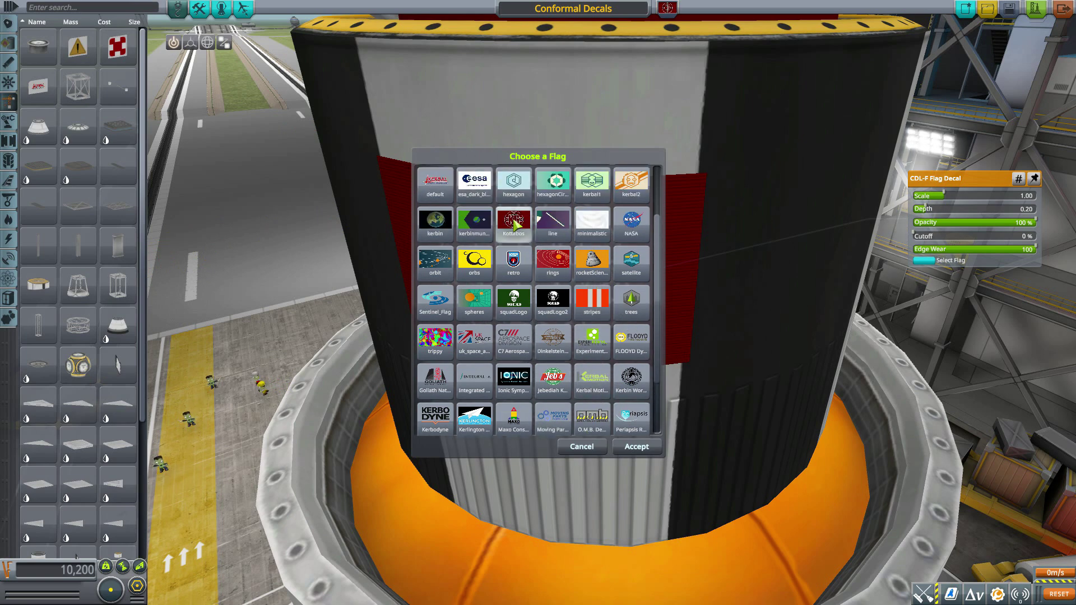
{"action": "left_click", "coordinate": [588, 446]}
- Open the settings of the yellow hazard triangle decal on the other side of the black-and-white tank
{"action": "left_click_drag", "start_coordinate": [664, 399], "coordinate": [723, 264]}
{"action": "scroll", "coordinate": [719, 305], "scroll_direction": "up", "scroll_amount": 2}
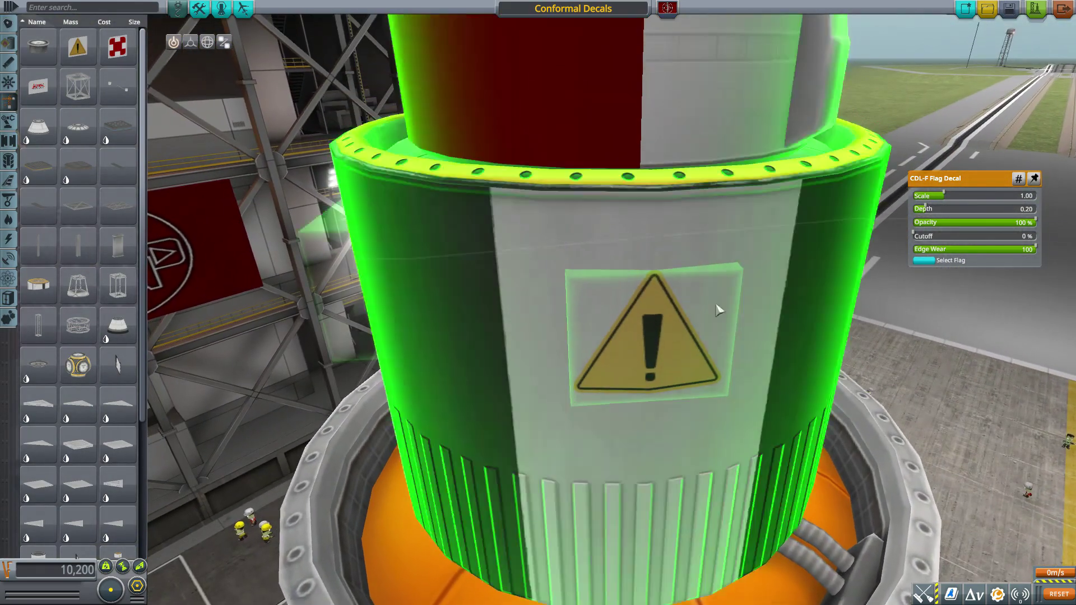
{"action": "right_click", "coordinate": [719, 310]}
{"action": "left_click_drag", "start_coordinate": [679, 355], "coordinate": [880, 239]}
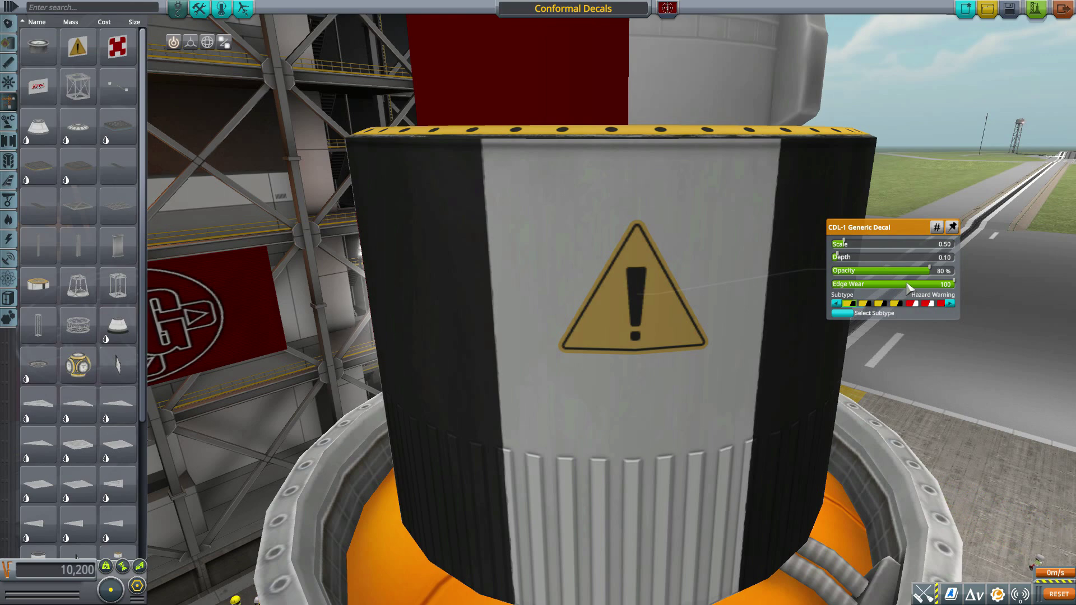
- Cycle the generic decal through all its subtypes, from High Voltage Warning through the numerals to Do Not Touch, returning to Hazard Warning
{"action": "left_click", "coordinate": [952, 305]}
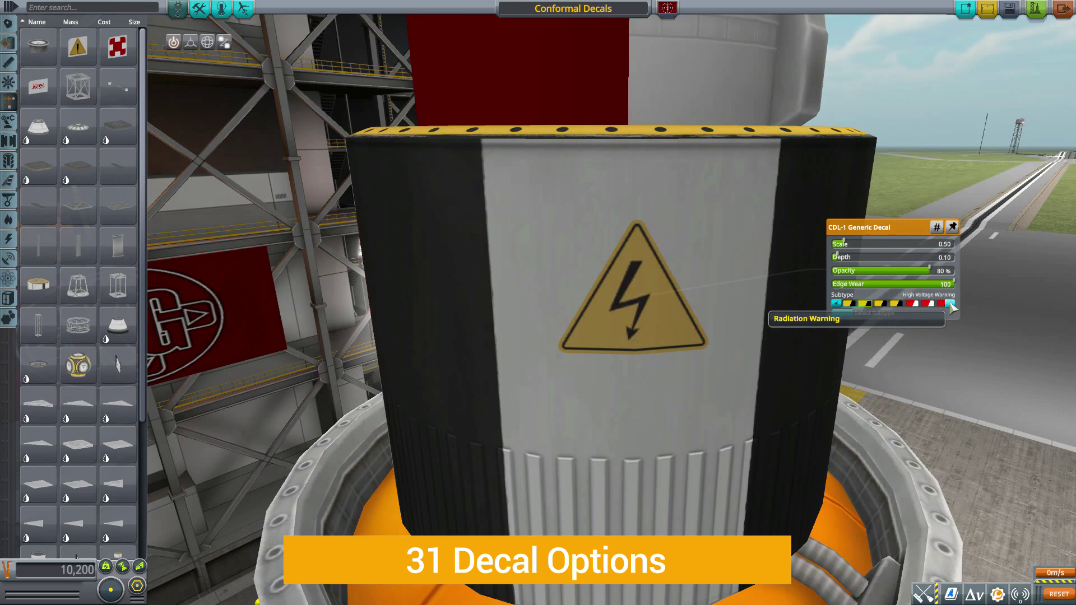
{"action": "left_click", "coordinate": [952, 305]}
{"action": "left_click", "coordinate": [952, 305]}
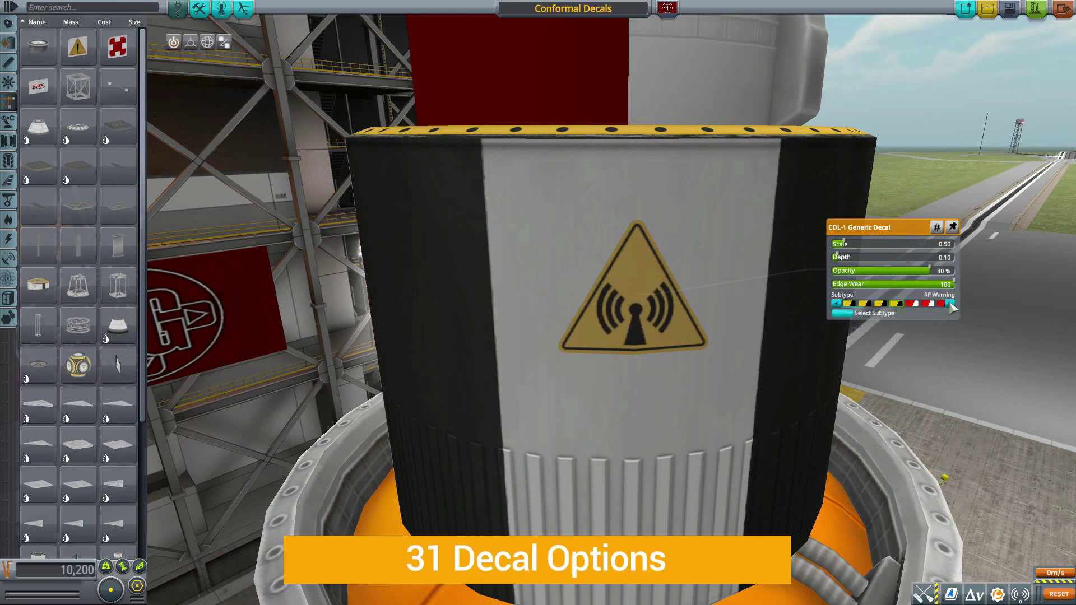
{"action": "left_click", "coordinate": [951, 305]}
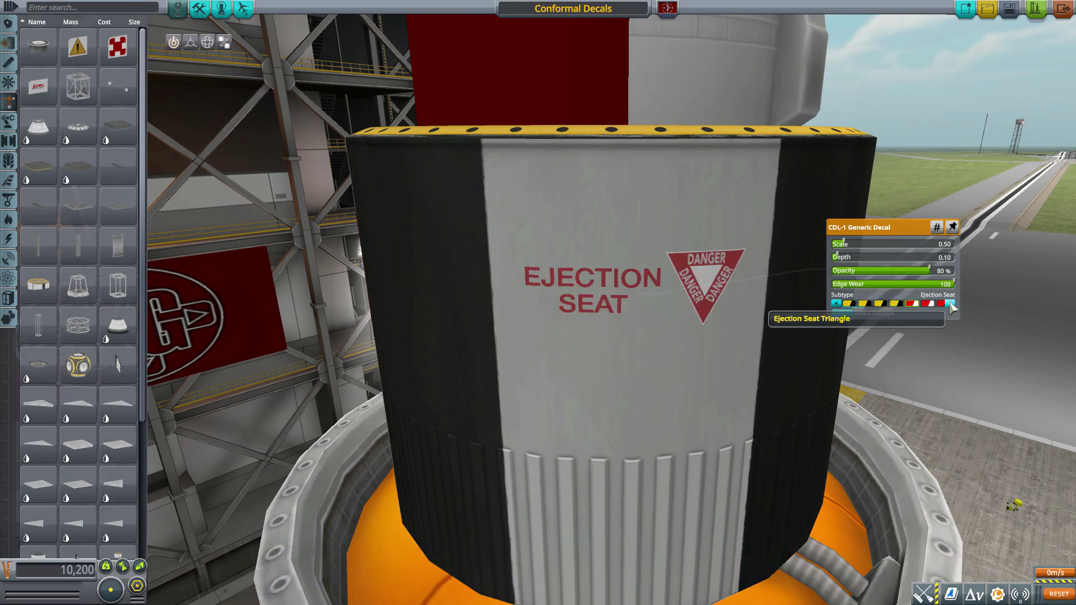
{"action": "left_click", "coordinate": [952, 305]}
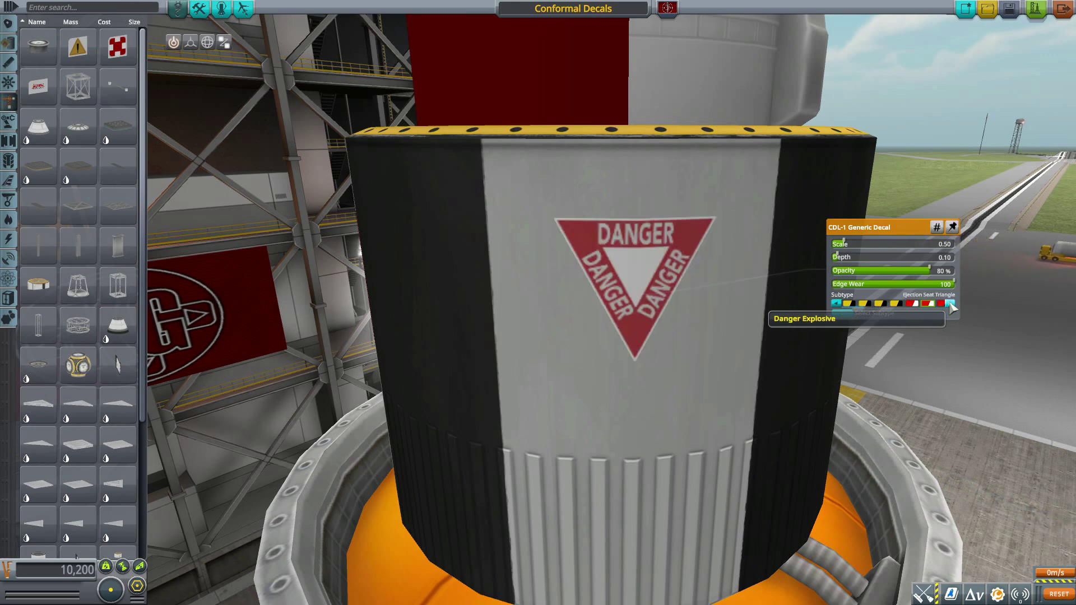
{"action": "left_click", "coordinate": [952, 305]}
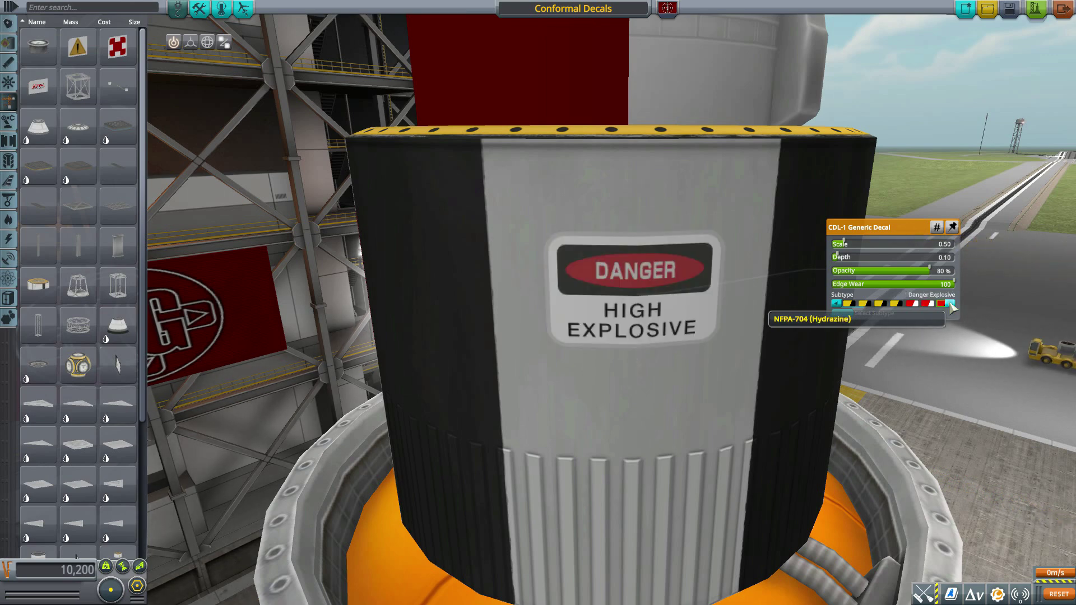
{"action": "left_click", "coordinate": [952, 305]}
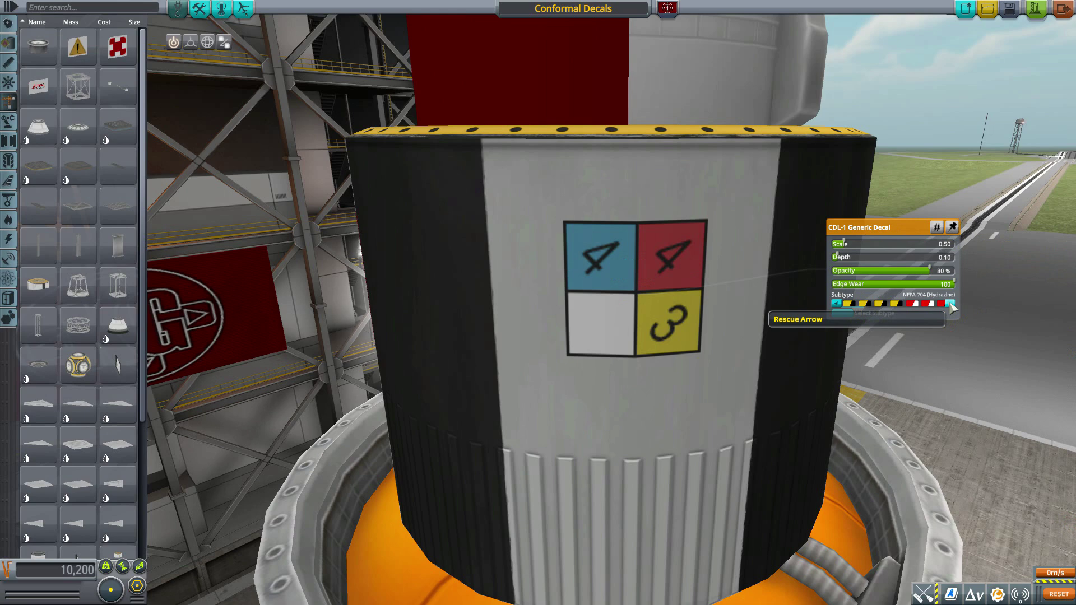
{"action": "left_click", "coordinate": [951, 305]}
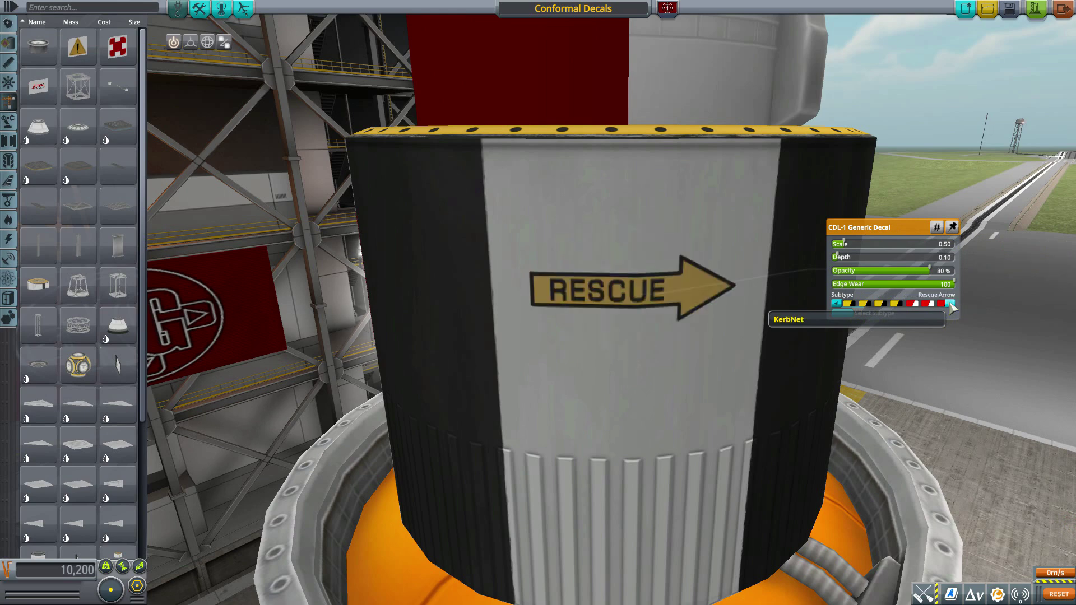
{"action": "left_click", "coordinate": [951, 305]}
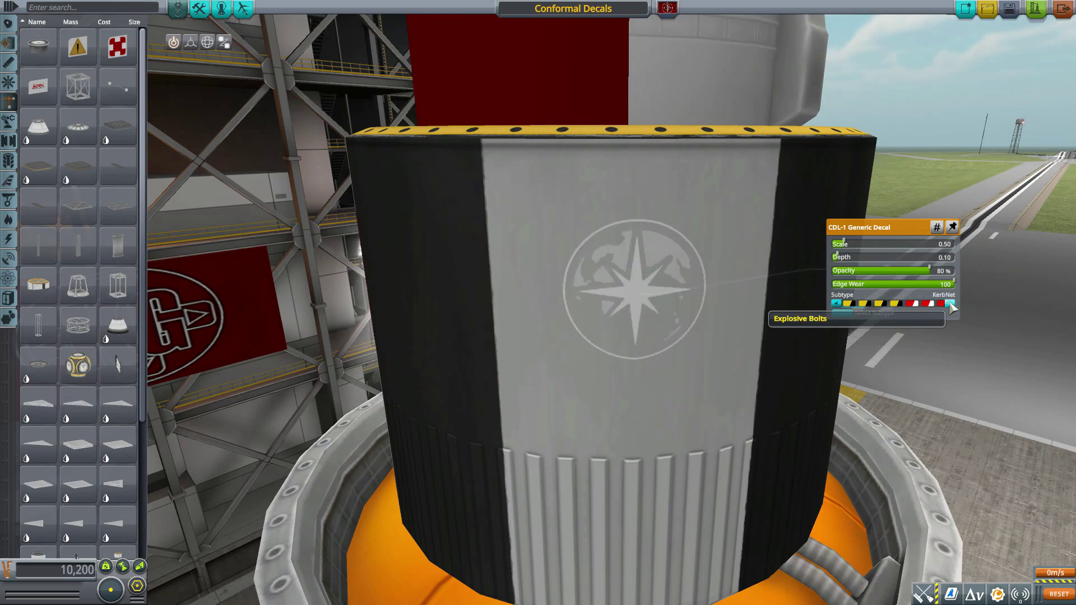
{"action": "left_click", "coordinate": [951, 305]}
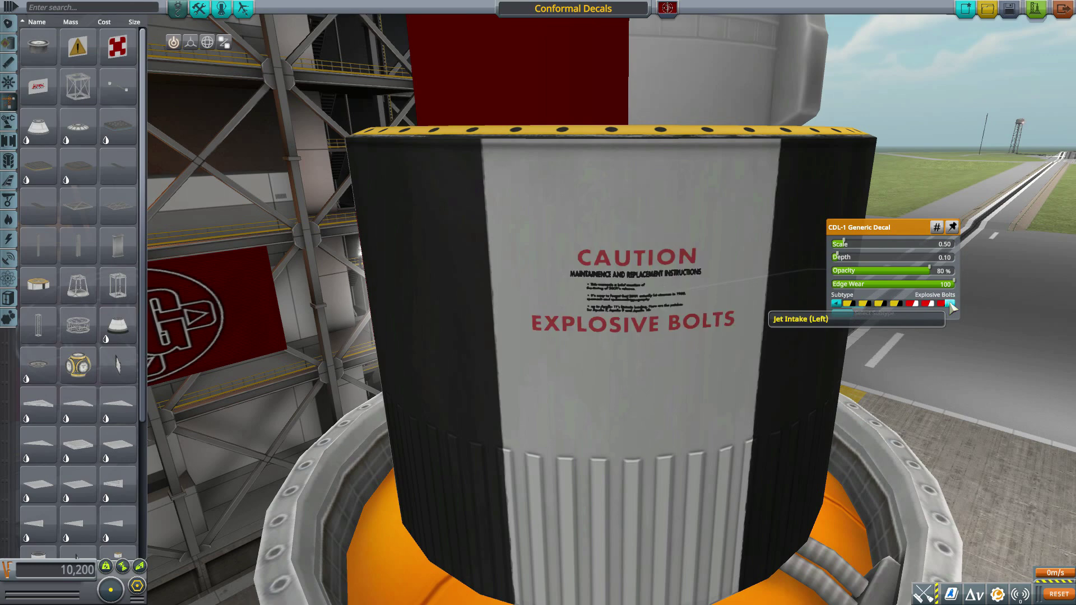
{"action": "left_click", "coordinate": [952, 305]}
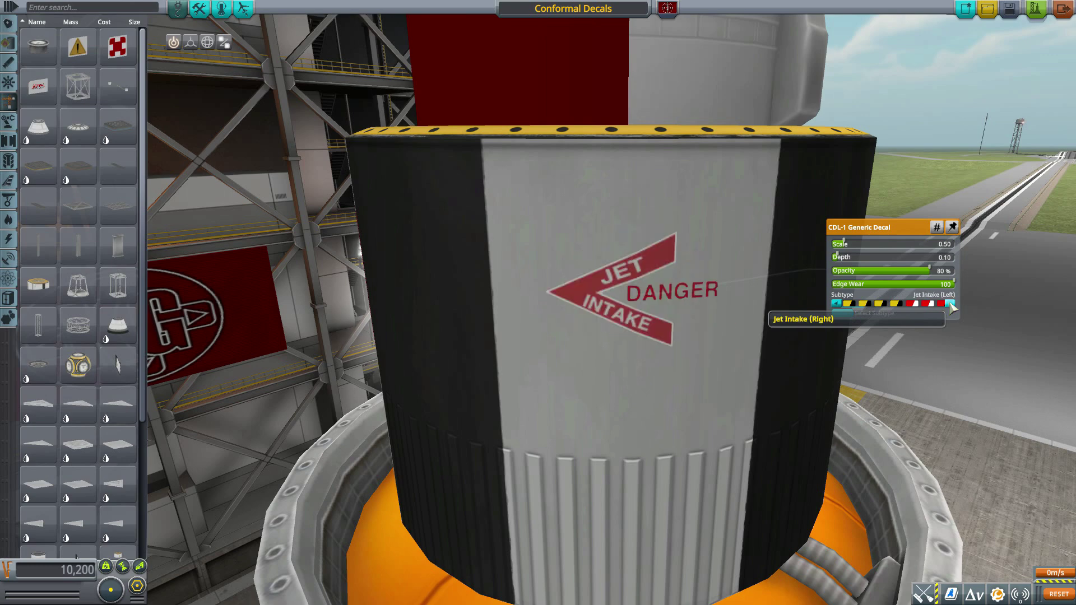
{"action": "left_click", "coordinate": [952, 305]}
{"action": "left_click", "coordinate": [951, 305]}
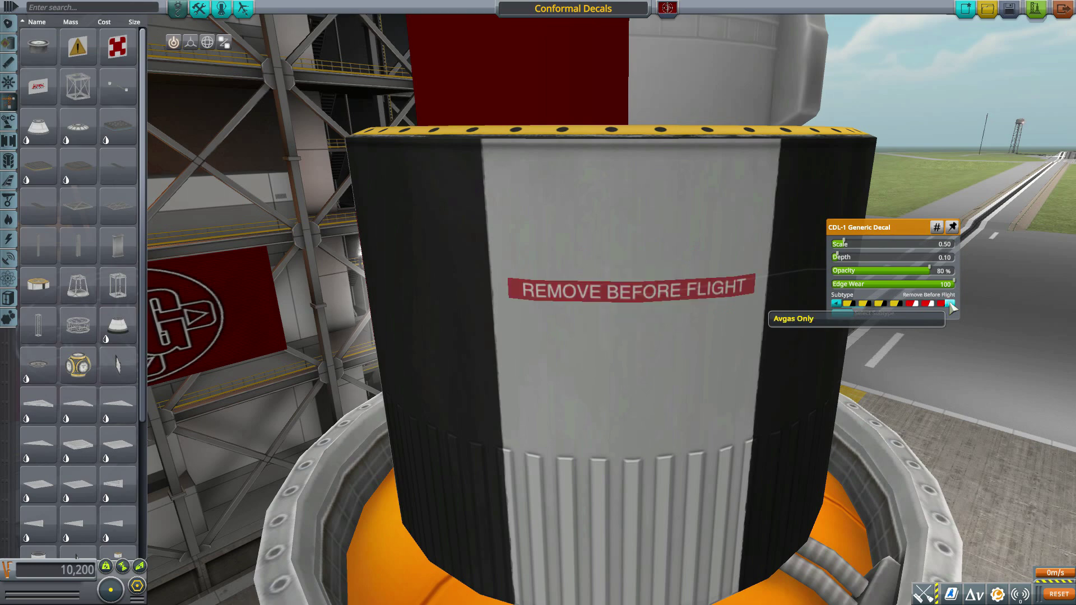
{"action": "left_click", "coordinate": [952, 305]}
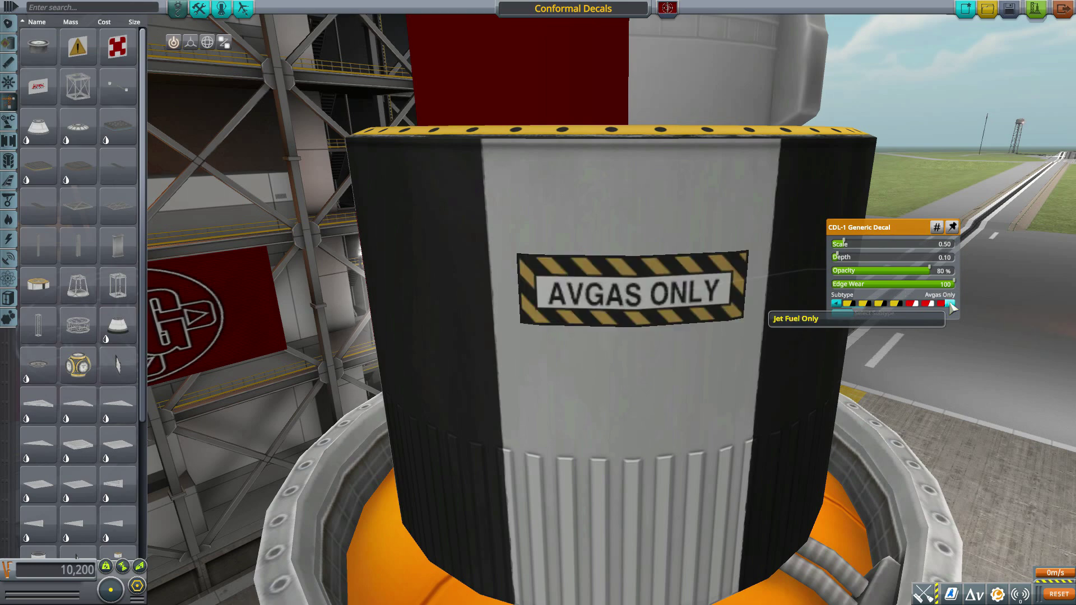
{"action": "left_click", "coordinate": [952, 305]}
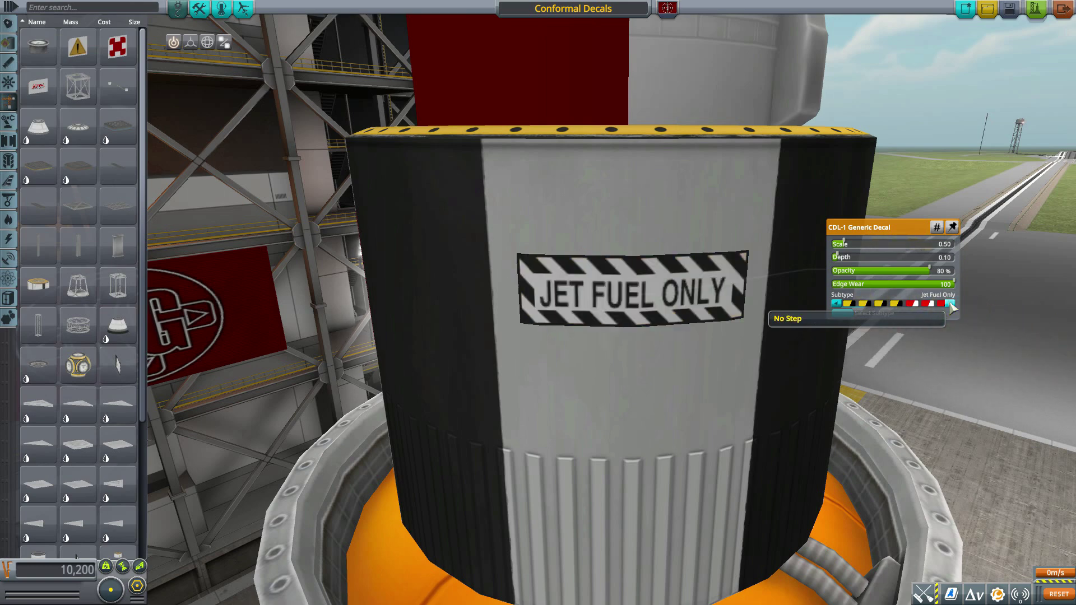
{"action": "left_click", "coordinate": [952, 305]}
{"action": "left_click", "coordinate": [952, 305]}
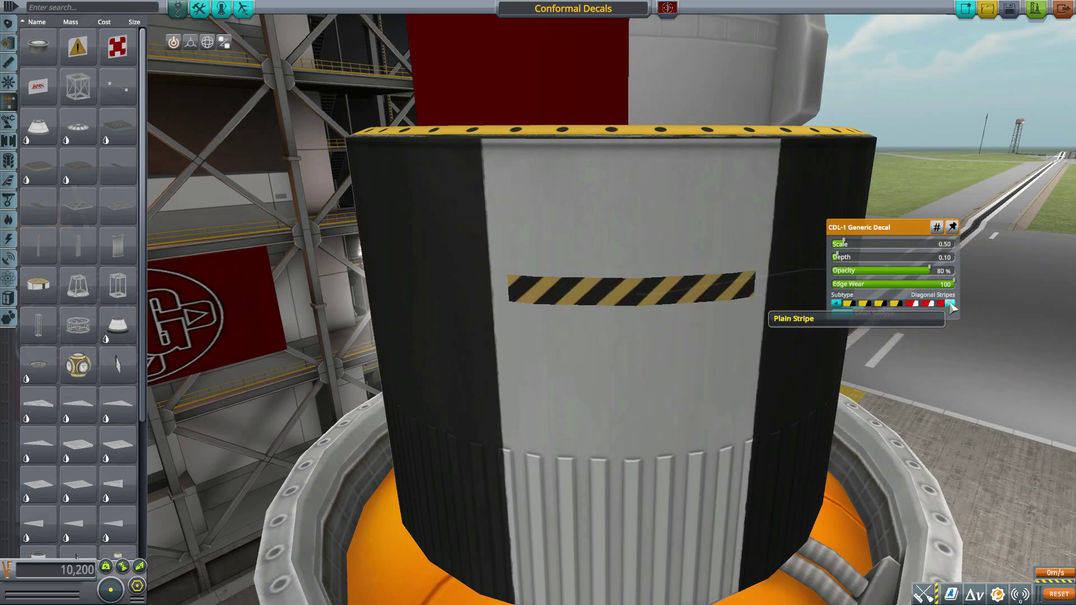
{"action": "left_click", "coordinate": [951, 305]}
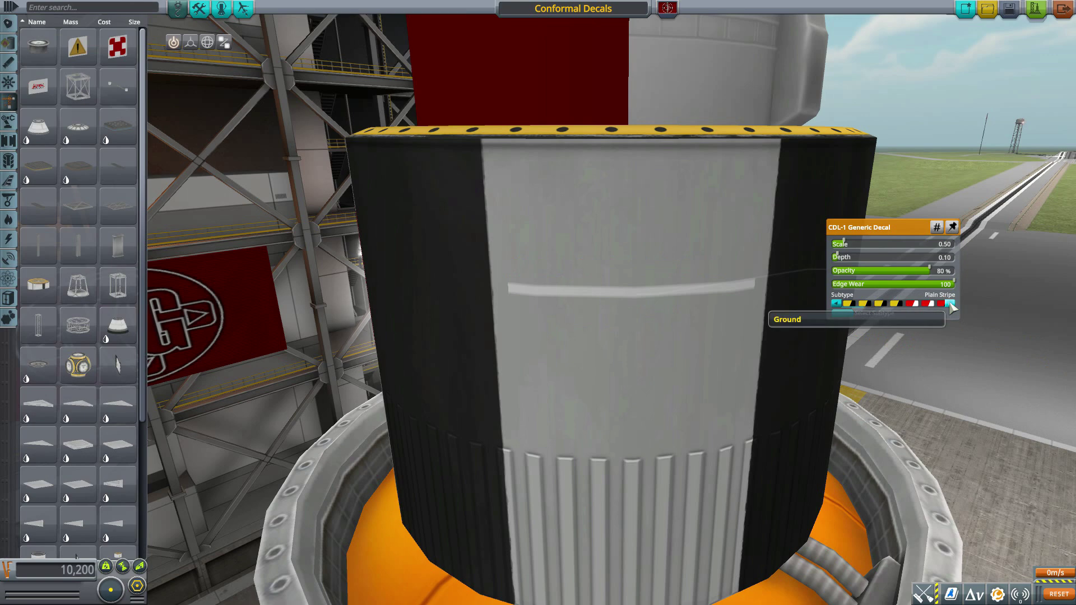
{"action": "left_click", "coordinate": [951, 305]}
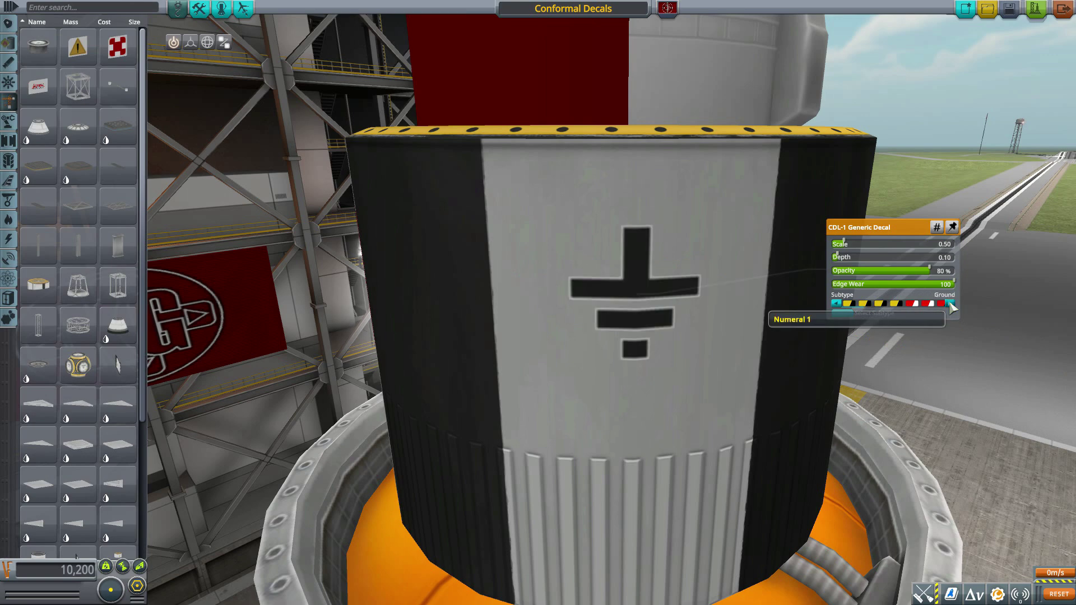
{"action": "left_click", "coordinate": [951, 305]}
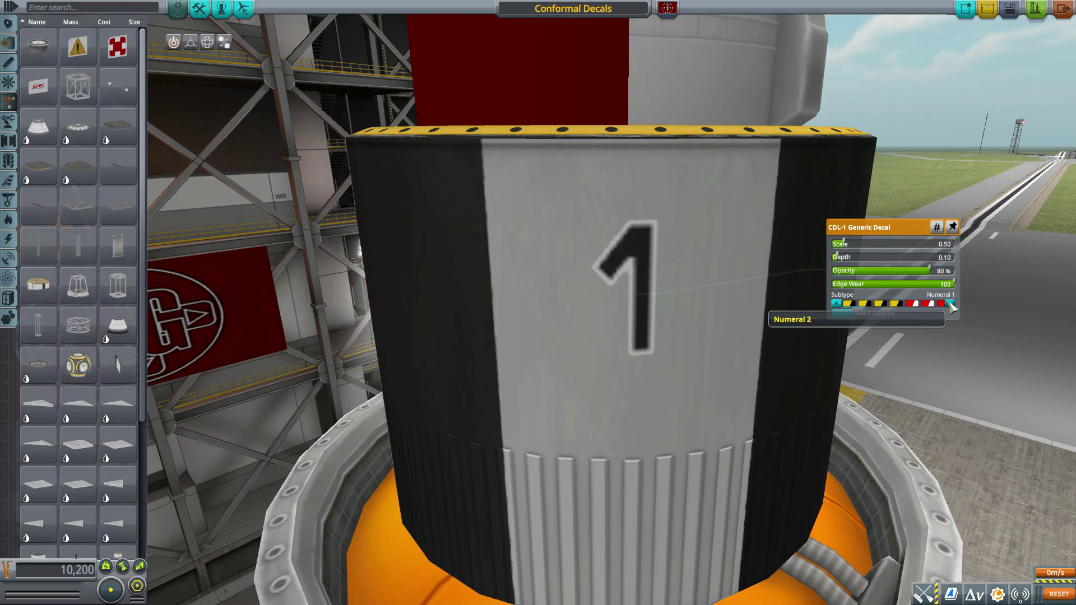
{"action": "left_click", "coordinate": [952, 305]}
{"action": "left_click", "coordinate": [952, 304]}
{"action": "left_click", "coordinate": [951, 305]}
{"action": "left_click", "coordinate": [951, 304]}
{"action": "left_click", "coordinate": [952, 305]}
{"action": "left_click", "coordinate": [952, 305]}
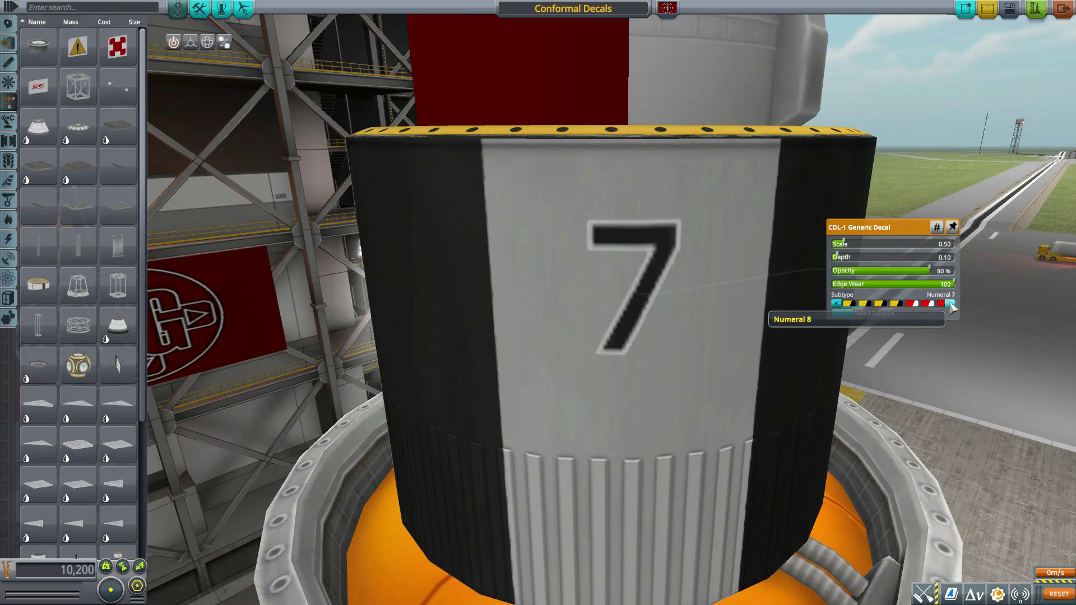
{"action": "left_click", "coordinate": [952, 305]}
{"action": "left_click", "coordinate": [952, 305]}
{"action": "left_click", "coordinate": [951, 305]}
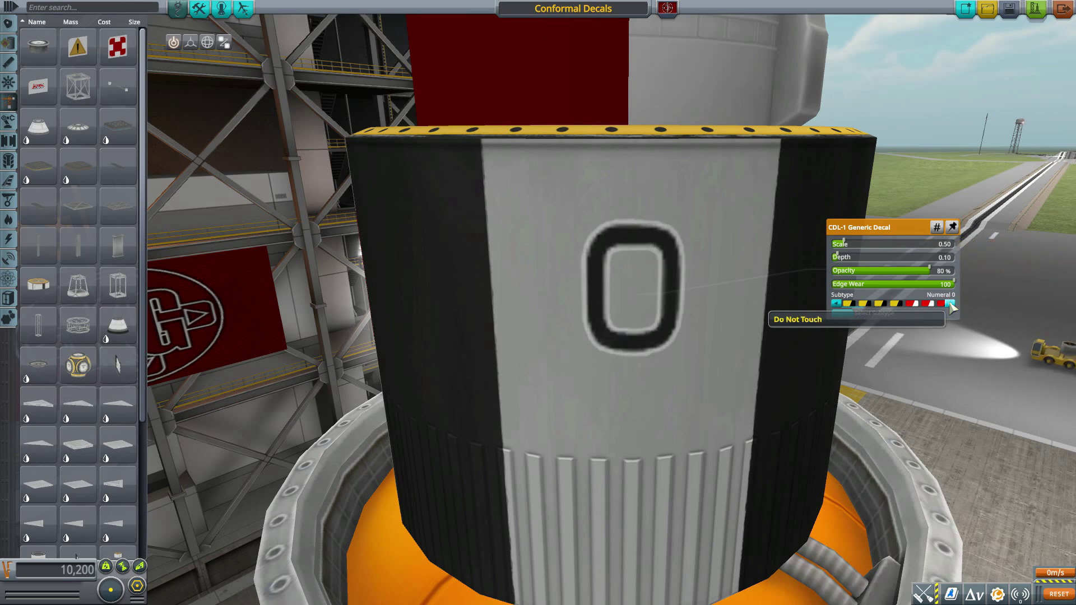
{"action": "left_click", "coordinate": [952, 305]}
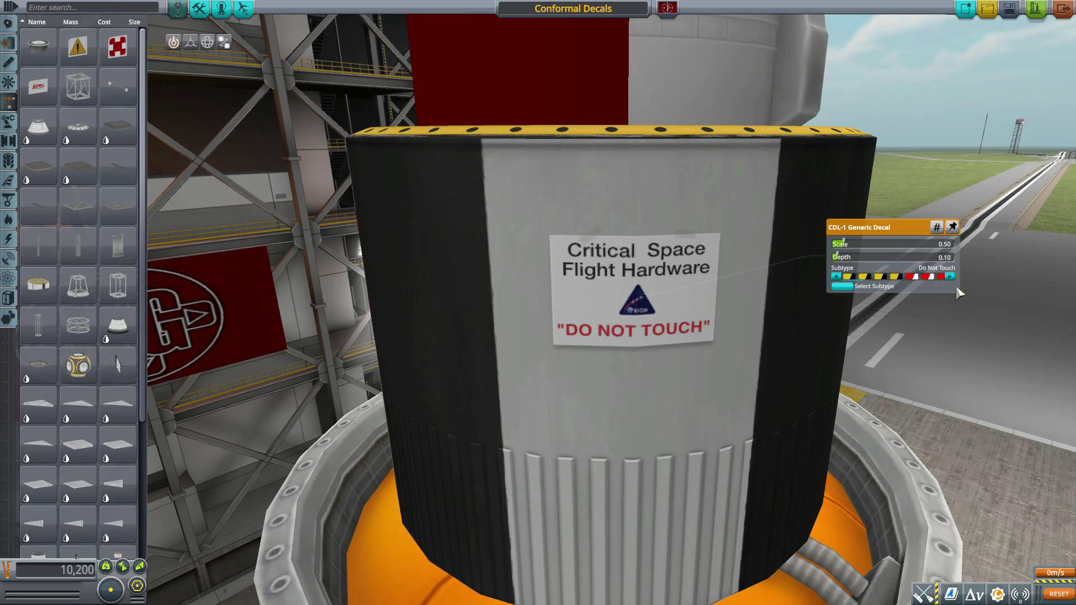
{"action": "left_click", "coordinate": [953, 277]}
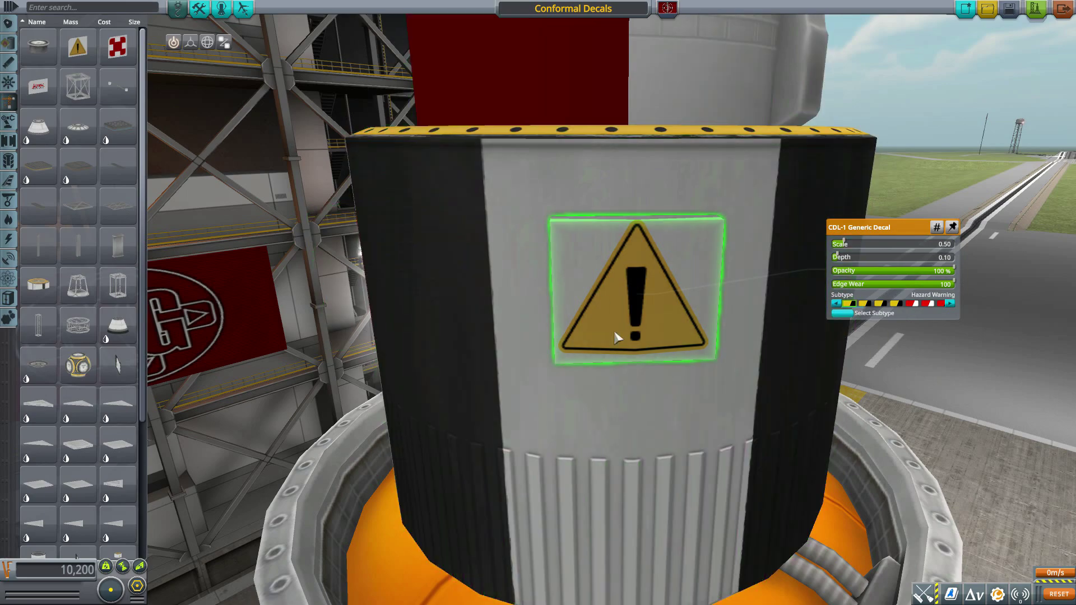
- Open the settings of the red-and-white Semiotic Standard decal on the tank and move the settings window clear of the decal
{"action": "left_click_drag", "start_coordinate": [868, 374], "coordinate": [770, 379]}
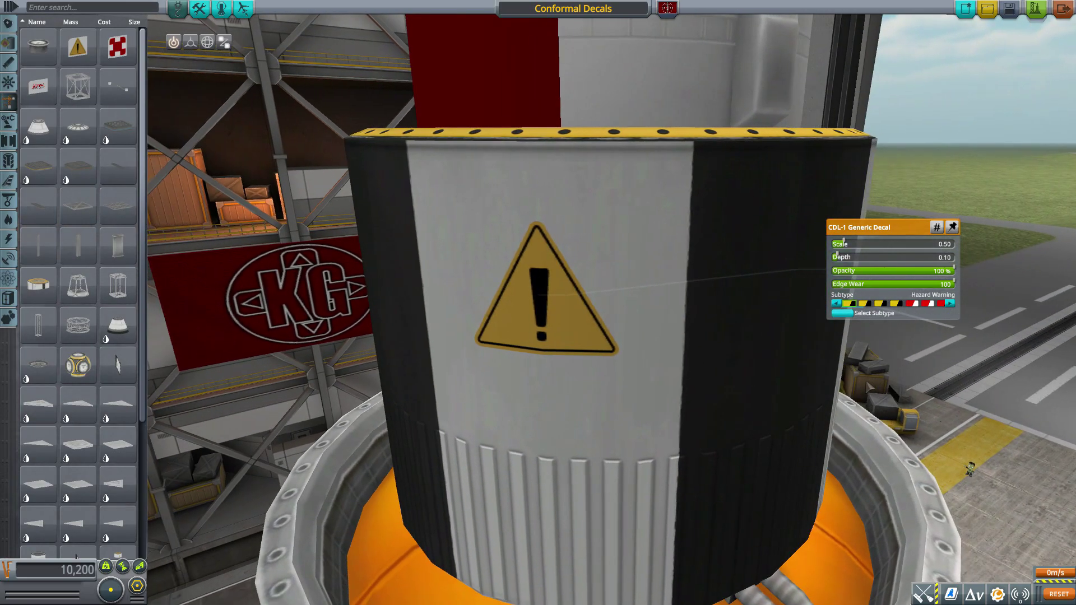
{"action": "left_click_drag", "start_coordinate": [662, 359], "coordinate": [474, 371]}
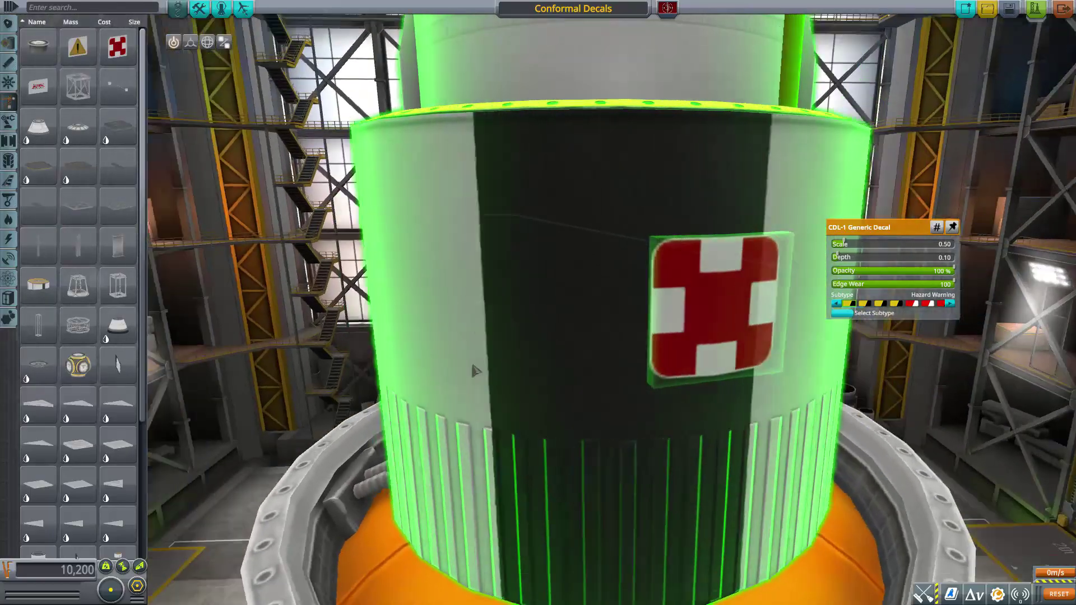
{"action": "right_click", "coordinate": [645, 278]}
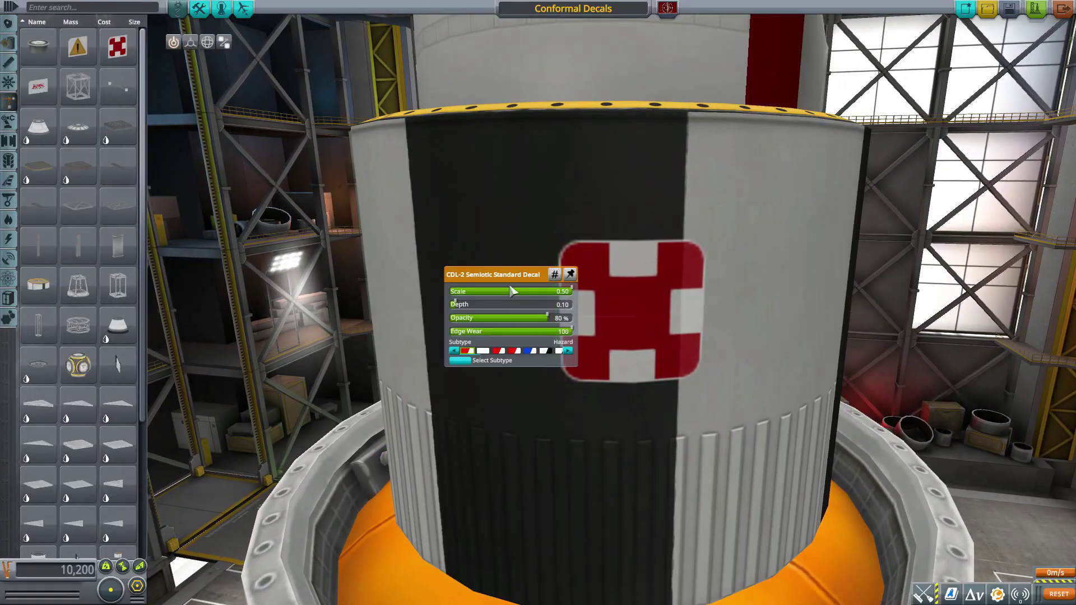
{"action": "left_click_drag", "start_coordinate": [493, 275], "coordinate": [906, 203]}
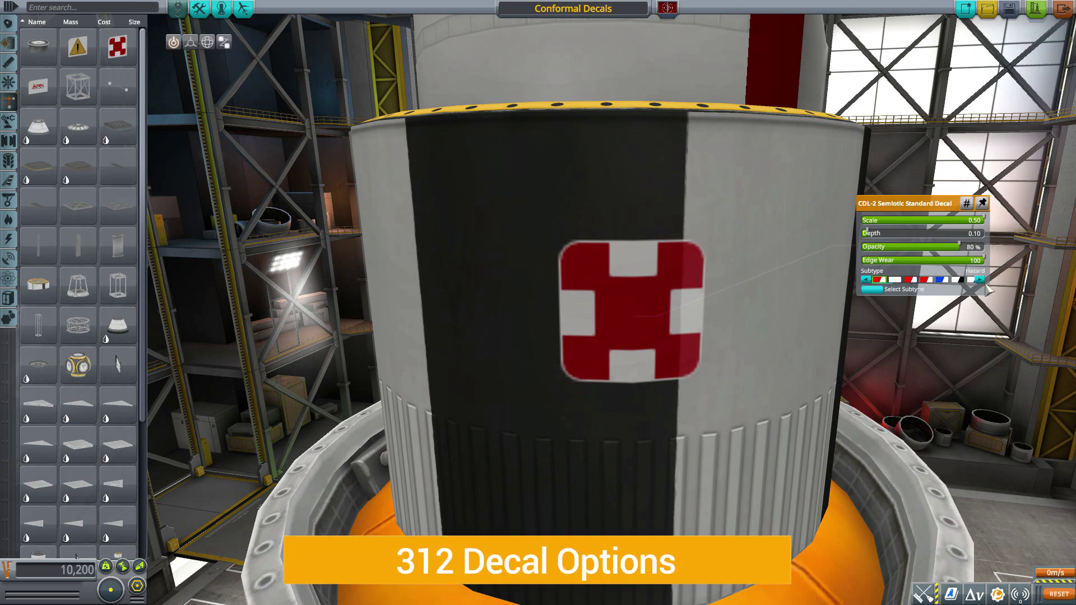
{"action": "left_click_drag", "start_coordinate": [941, 226], "coordinate": [935, 314]}
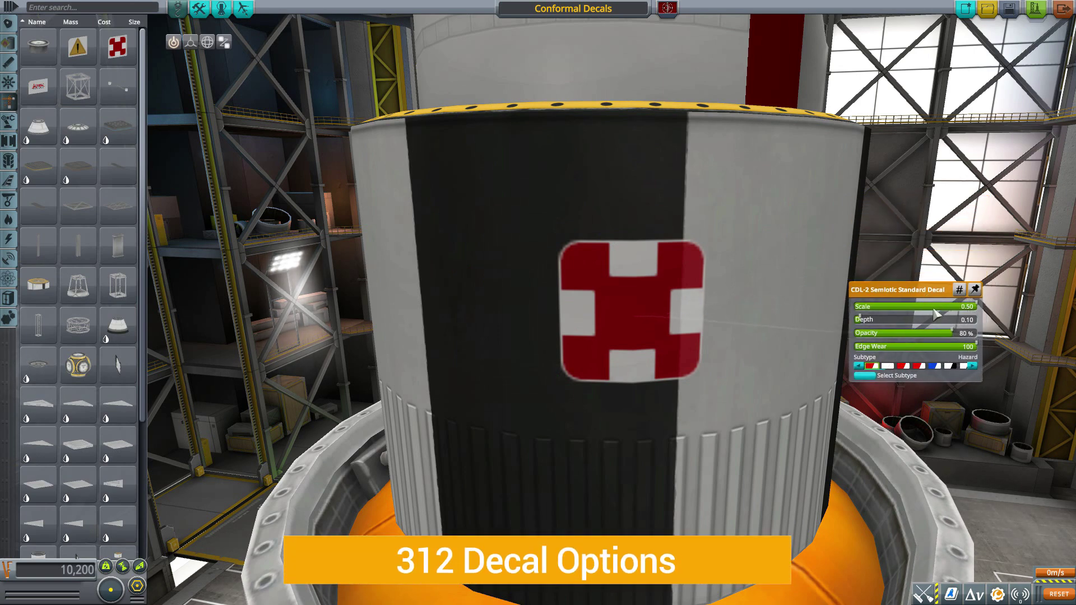
- Cycle the Semiotic Standard decal through its subtypes, from Blank and Pressurized Gravity through the system, storage and radiation symbols to Exhaust
{"action": "left_click", "coordinate": [973, 366]}
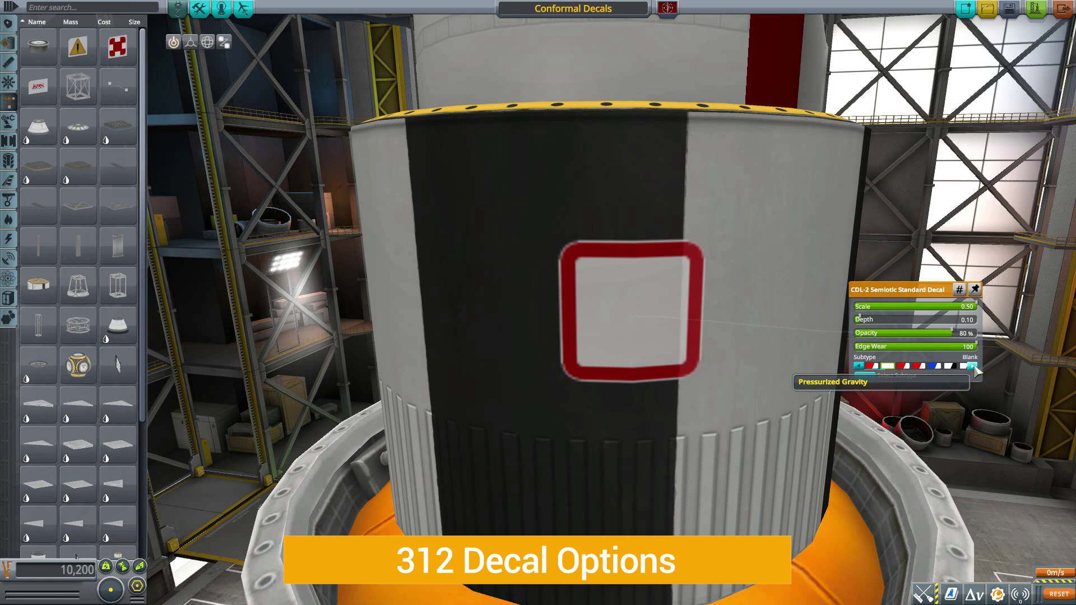
{"action": "left_click", "coordinate": [973, 366]}
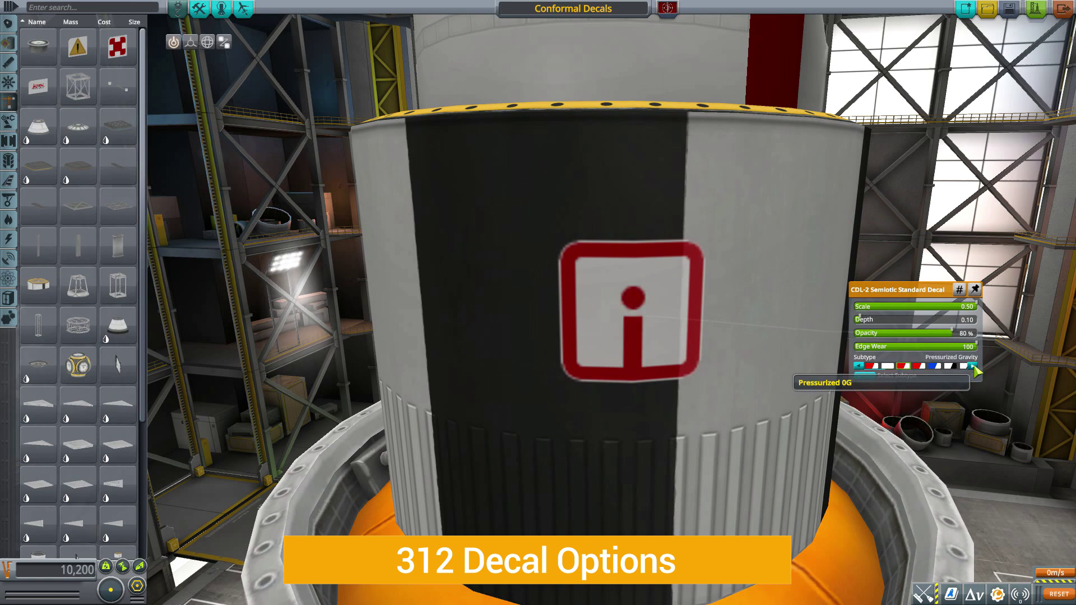
{"action": "left_click", "coordinate": [973, 365]}
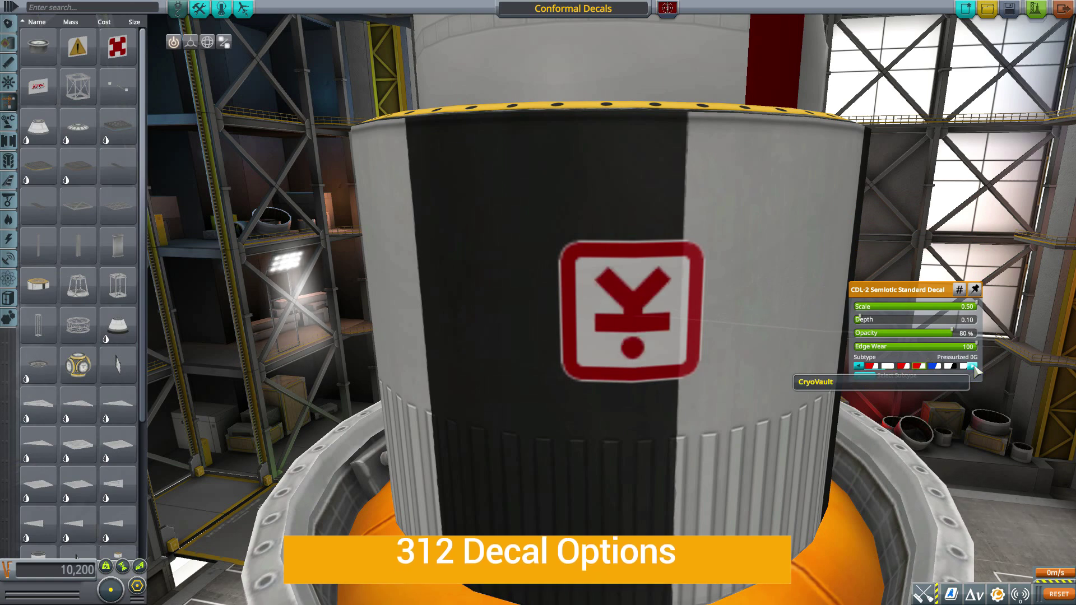
{"action": "left_click", "coordinate": [973, 366]}
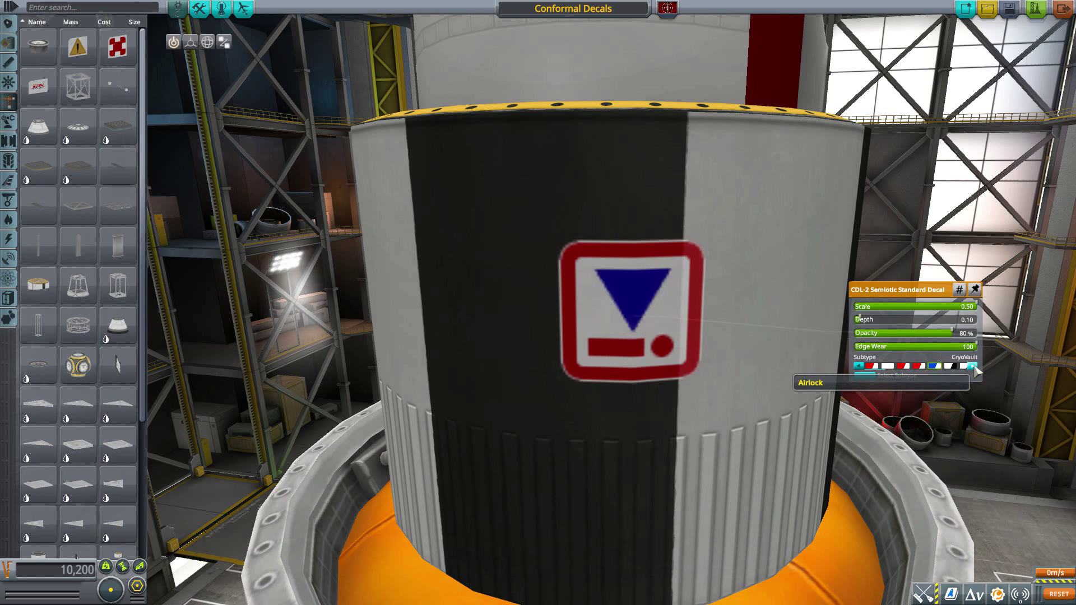
{"action": "left_click", "coordinate": [973, 366]}
{"action": "left_click", "coordinate": [973, 366]}
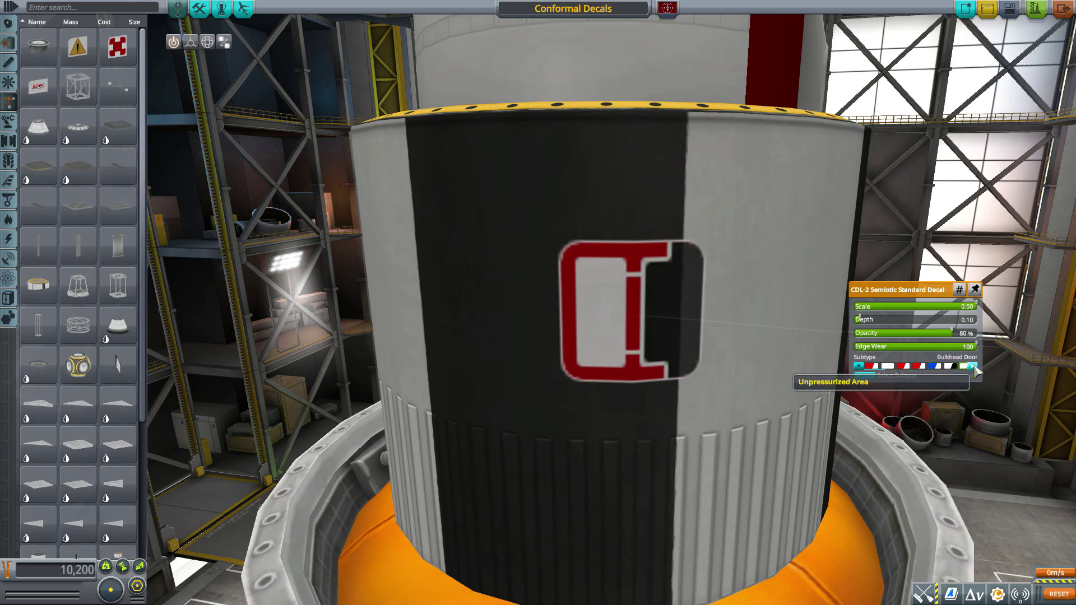
{"action": "left_click", "coordinate": [973, 365]}
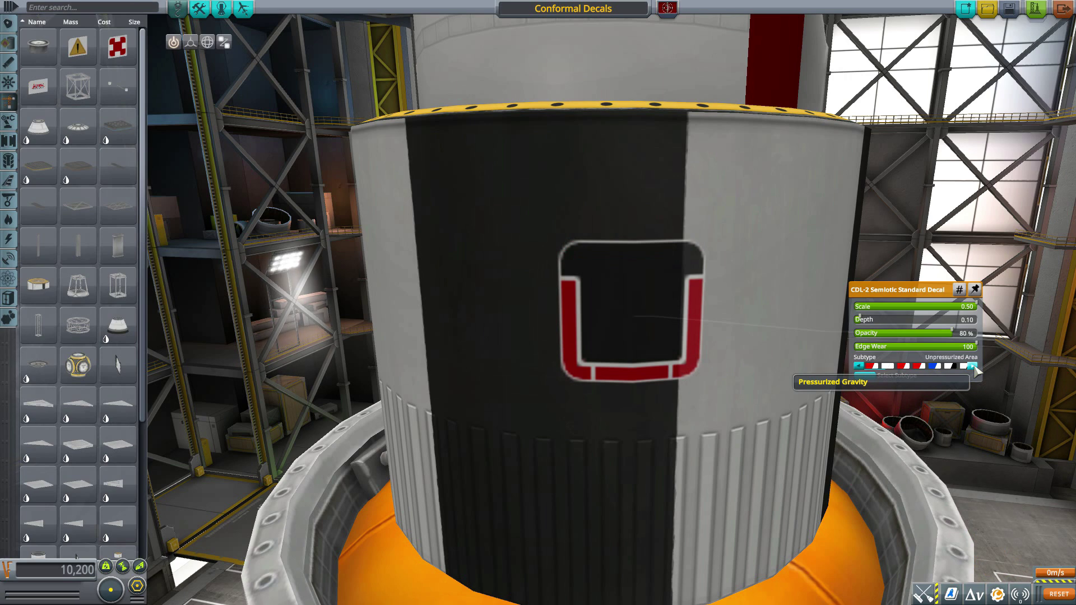
{"action": "left_click", "coordinate": [973, 366]}
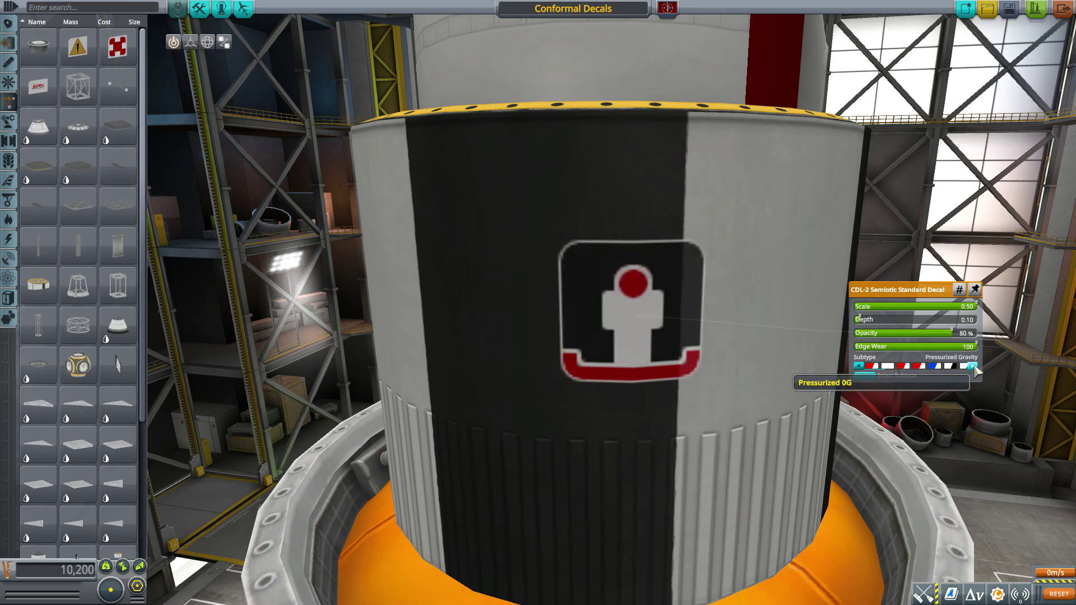
{"action": "left_click", "coordinate": [972, 366]}
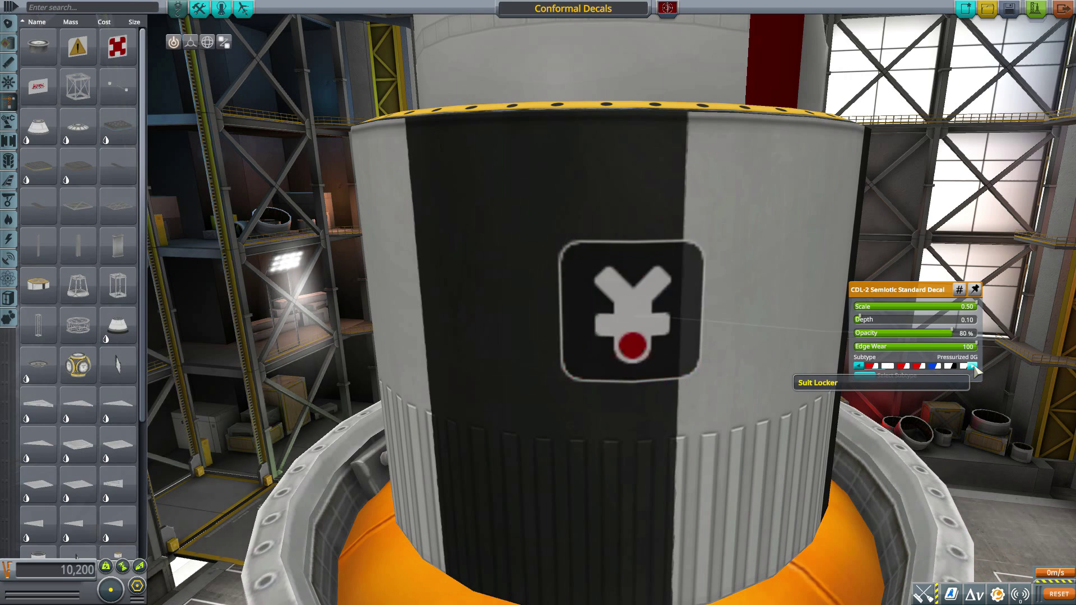
{"action": "left_click", "coordinate": [973, 366]}
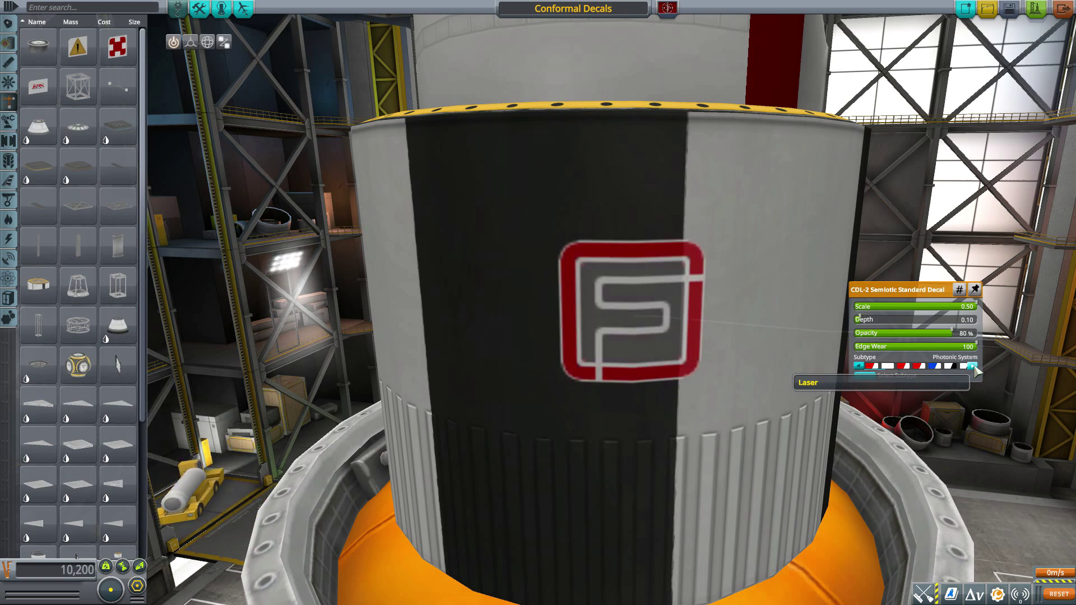
{"action": "left_click", "coordinate": [973, 367]}
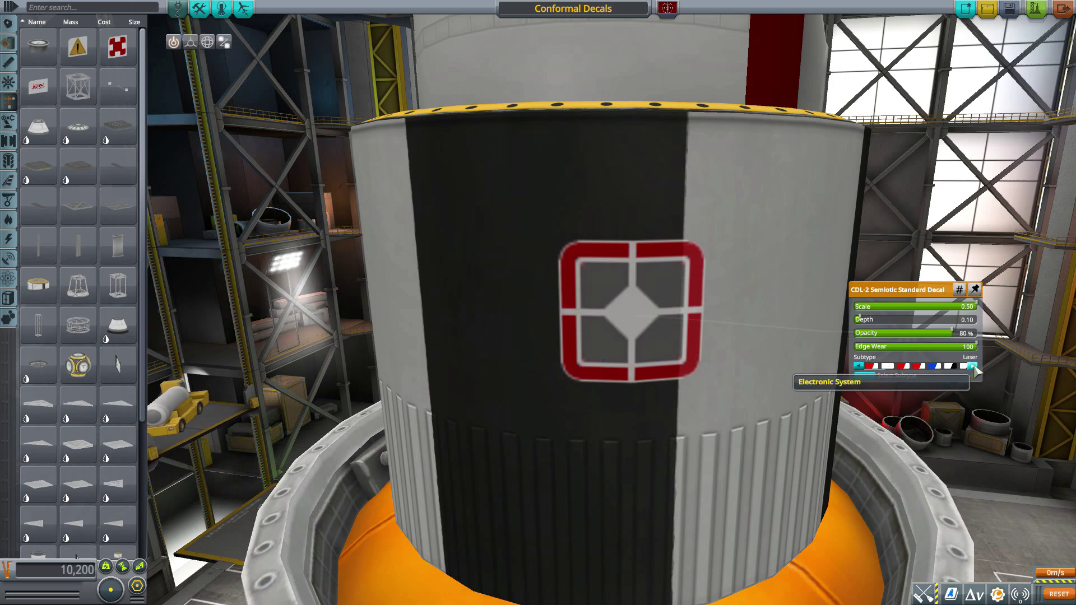
{"action": "left_click", "coordinate": [973, 367]}
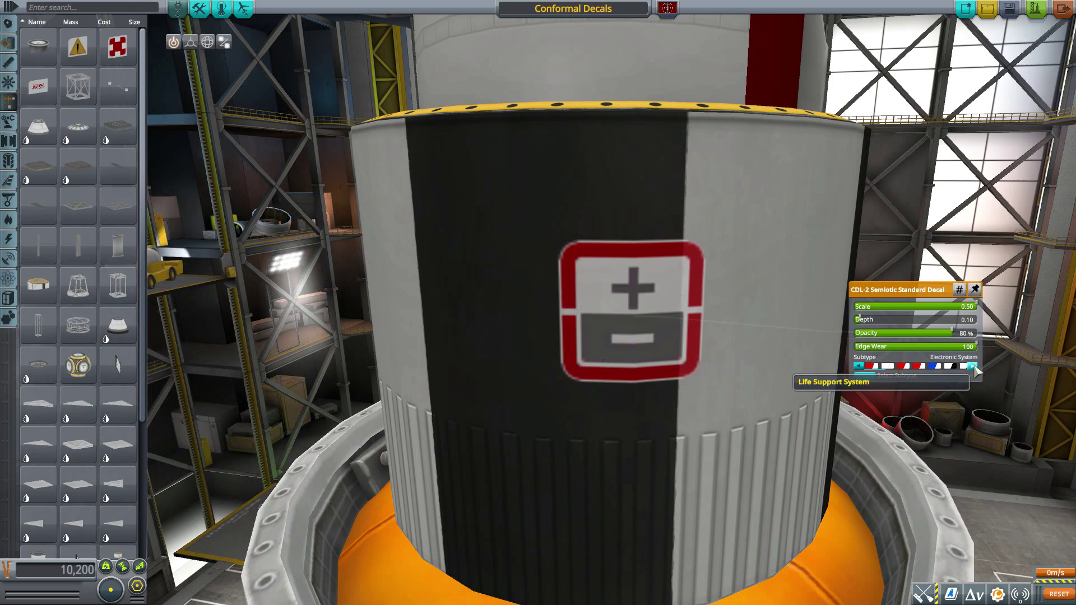
{"action": "left_click", "coordinate": [973, 367]}
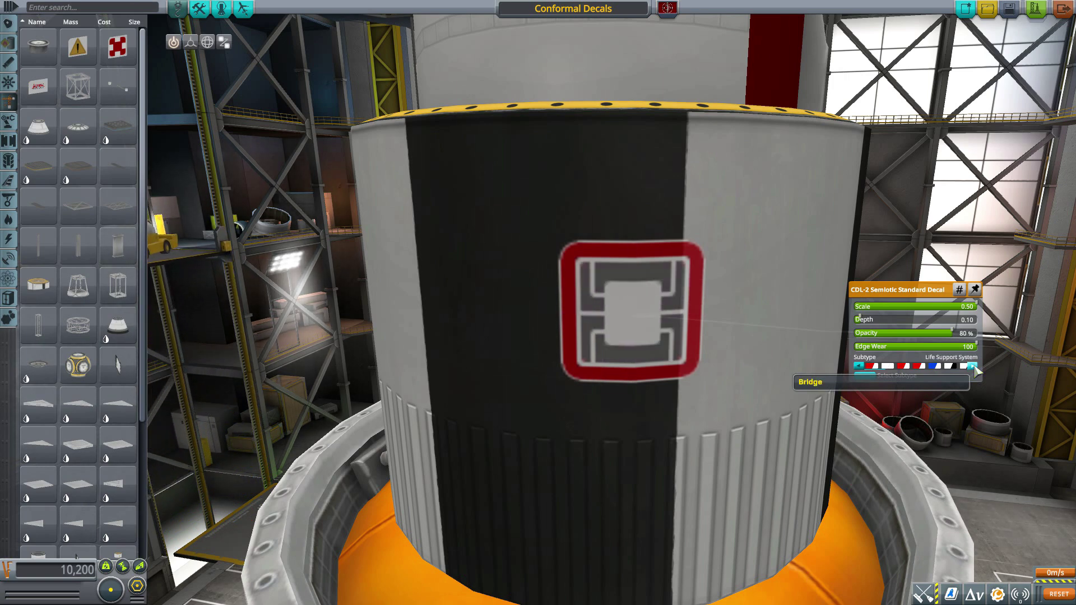
{"action": "left_click", "coordinate": [973, 367]}
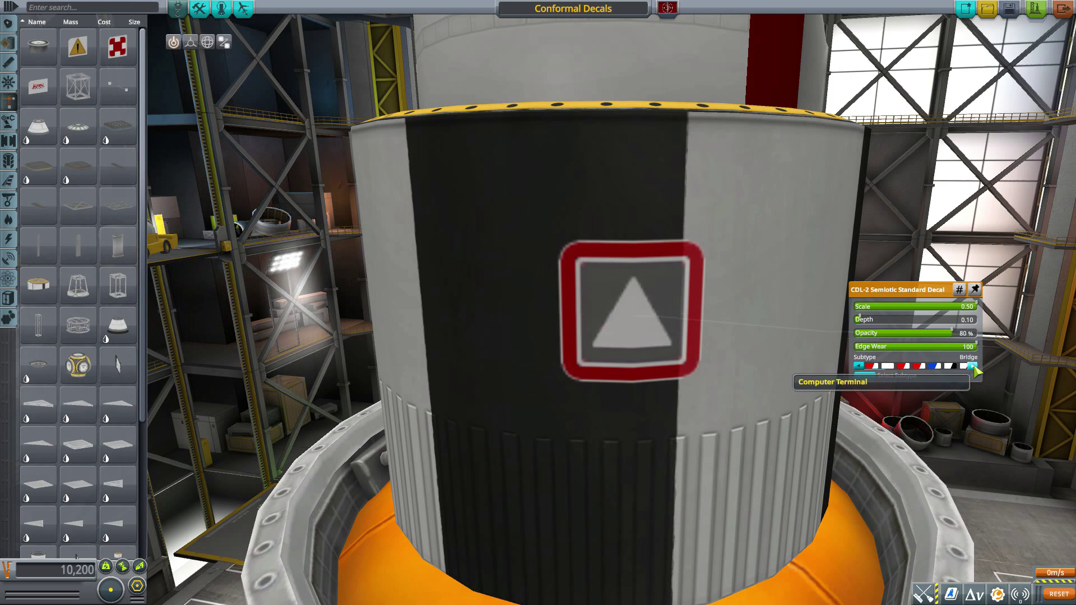
{"action": "left_click", "coordinate": [973, 367]}
{"action": "left_click", "coordinate": [973, 367]}
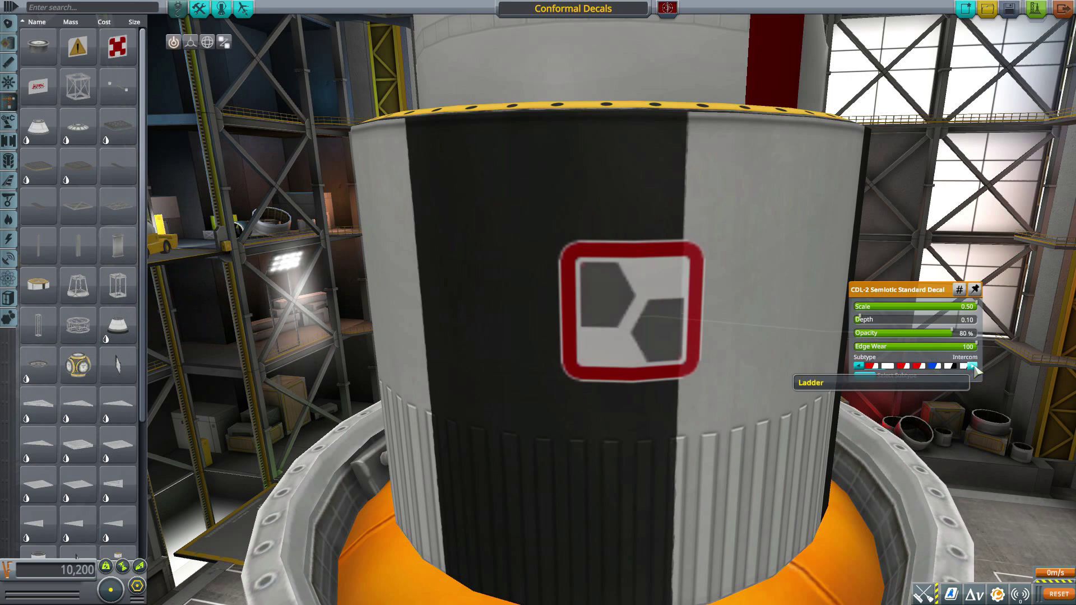
{"action": "left_click", "coordinate": [973, 366]}
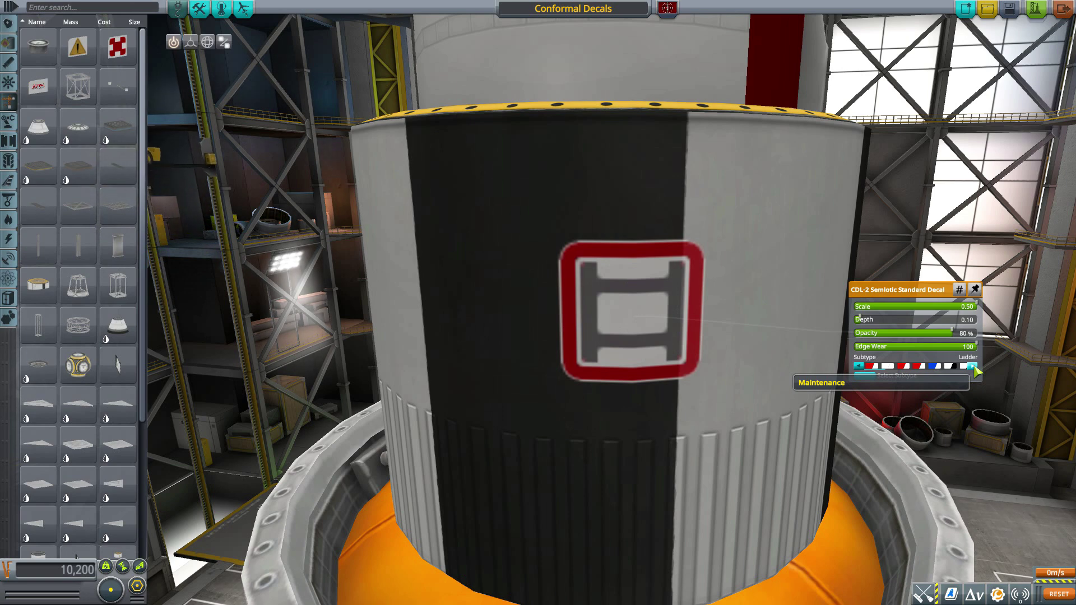
{"action": "left_click", "coordinate": [974, 366]}
{"action": "left_click", "coordinate": [973, 366]}
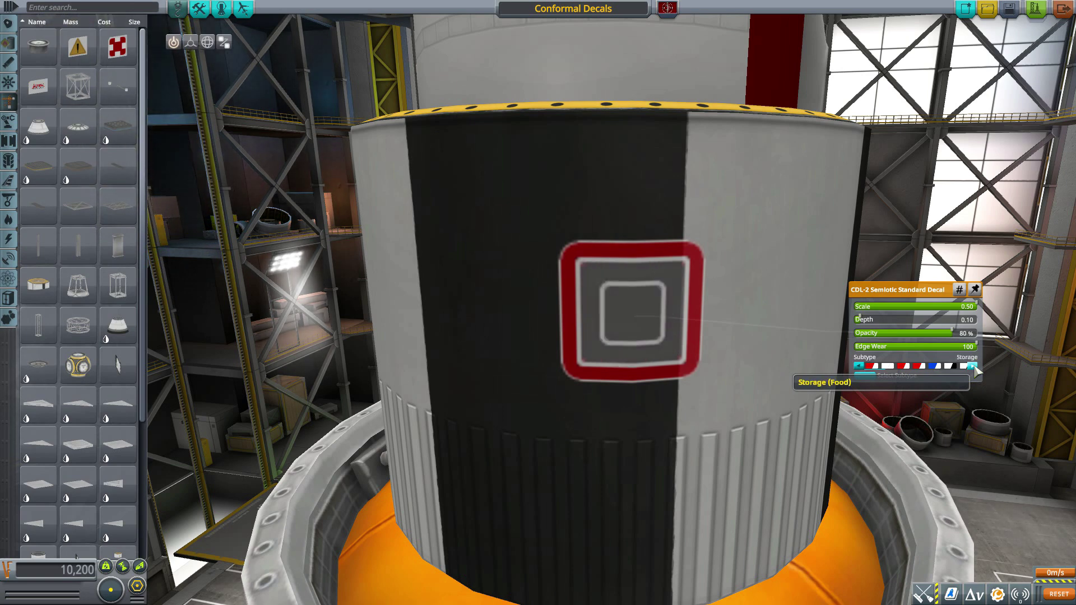
{"action": "left_click", "coordinate": [973, 367]}
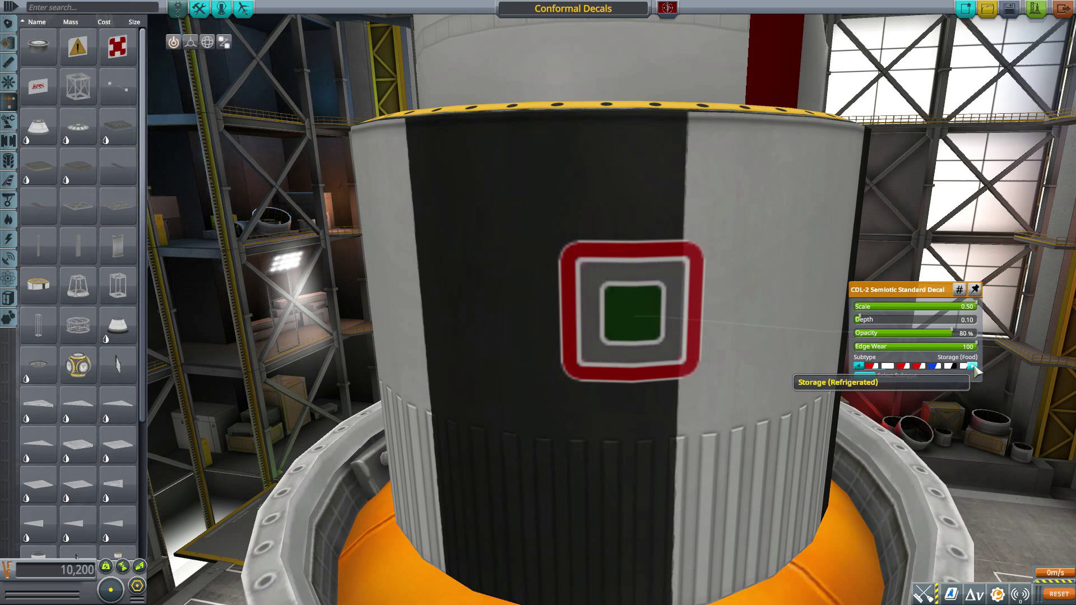
{"action": "left_click", "coordinate": [973, 366]}
{"action": "left_click", "coordinate": [974, 367]}
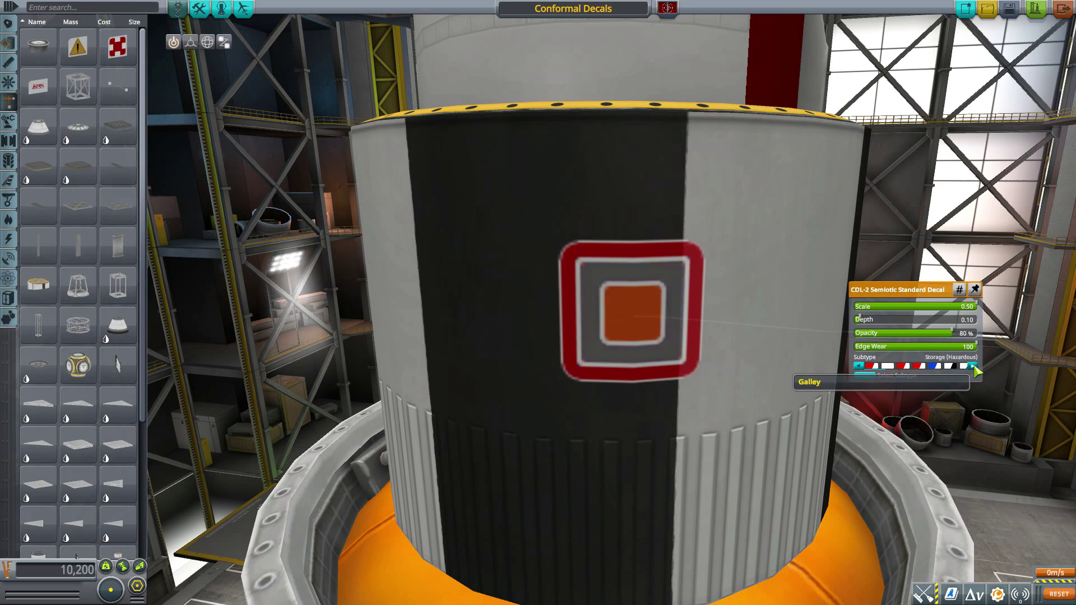
{"action": "left_click", "coordinate": [974, 366]}
{"action": "left_click", "coordinate": [974, 367]}
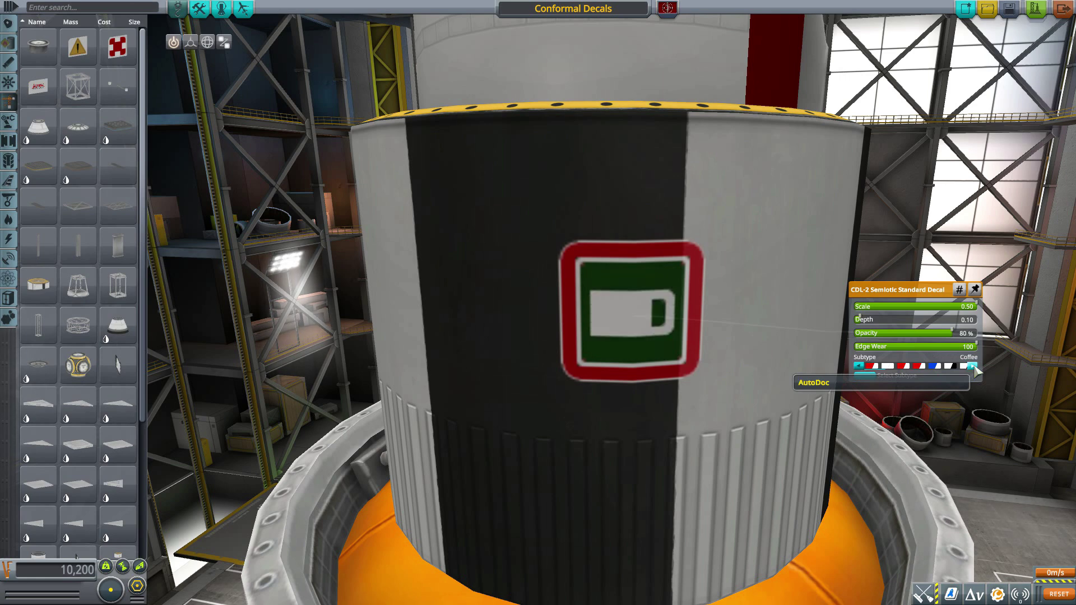
{"action": "left_click", "coordinate": [973, 367]}
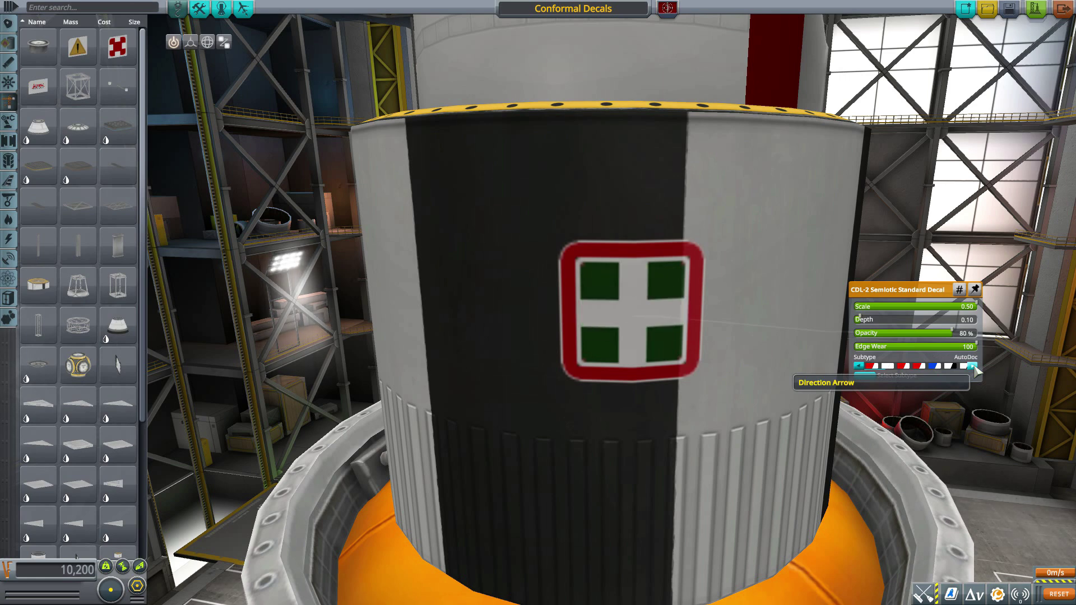
{"action": "left_click", "coordinate": [973, 366]}
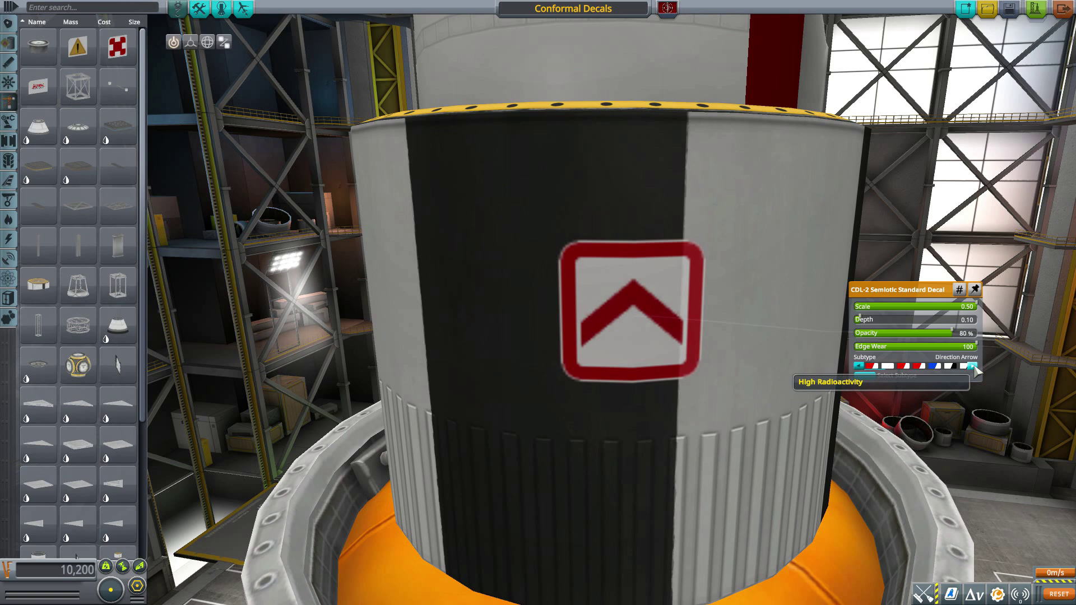
{"action": "left_click", "coordinate": [974, 366]}
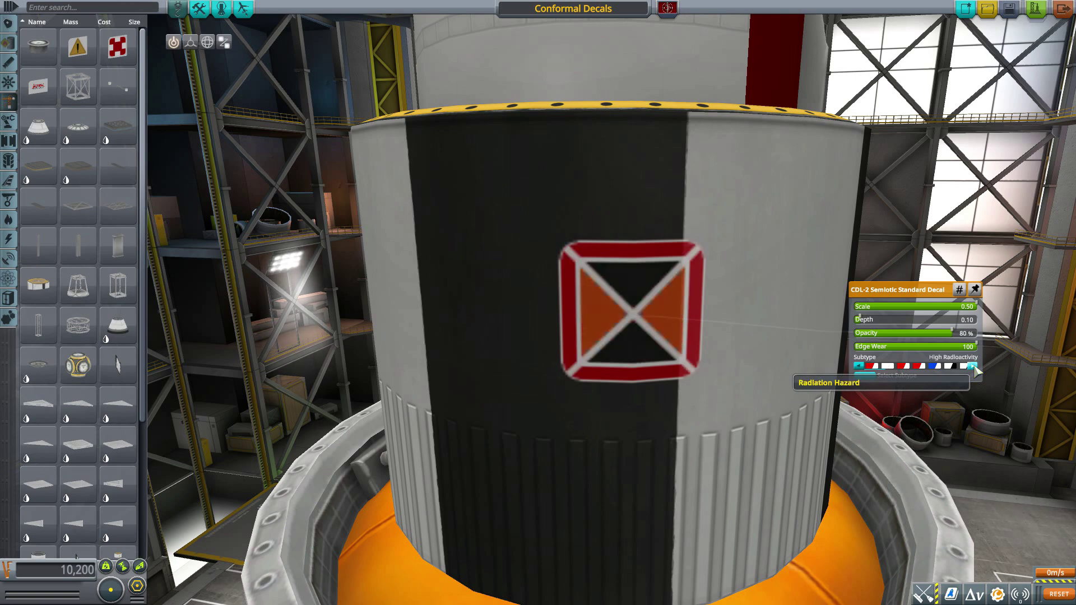
{"action": "left_click", "coordinate": [973, 367]}
{"action": "left_click", "coordinate": [974, 366]}
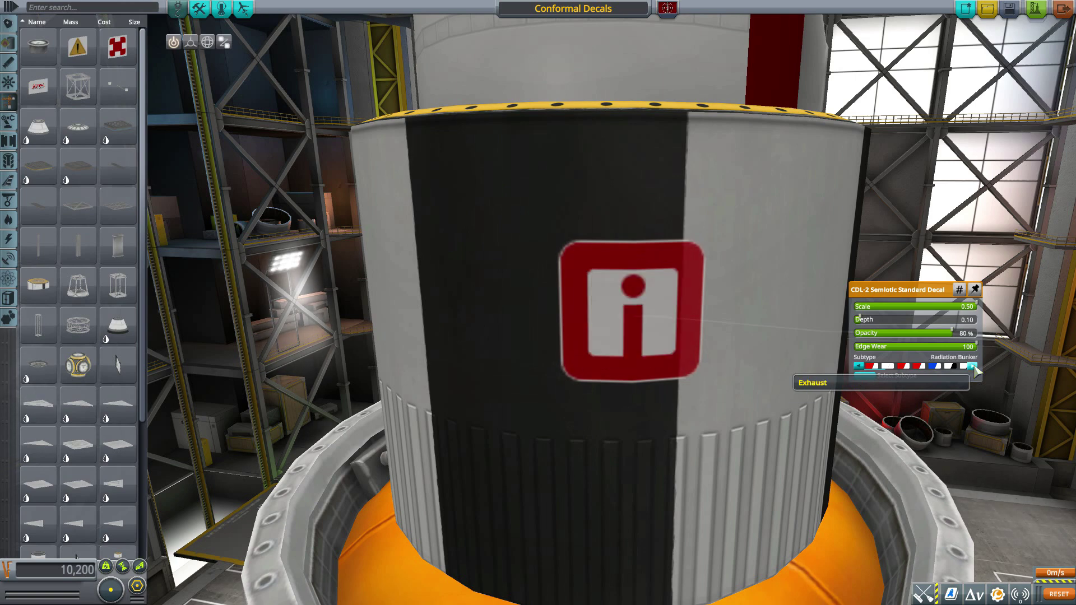
{"action": "left_click", "coordinate": [973, 366]}
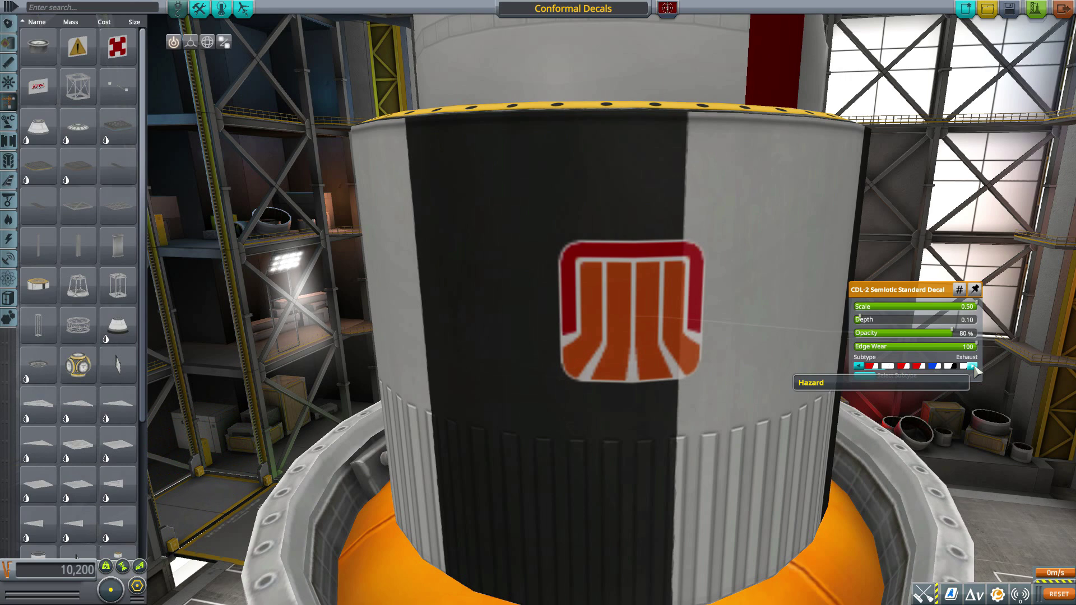
- Cycle the Semiotic Standard decal past Hazard and Airlock and set its subtype to Suit Locker
{"action": "left_click", "coordinate": [973, 366]}
{"action": "left_click", "coordinate": [974, 367]}
{"action": "left_click", "coordinate": [974, 366]}
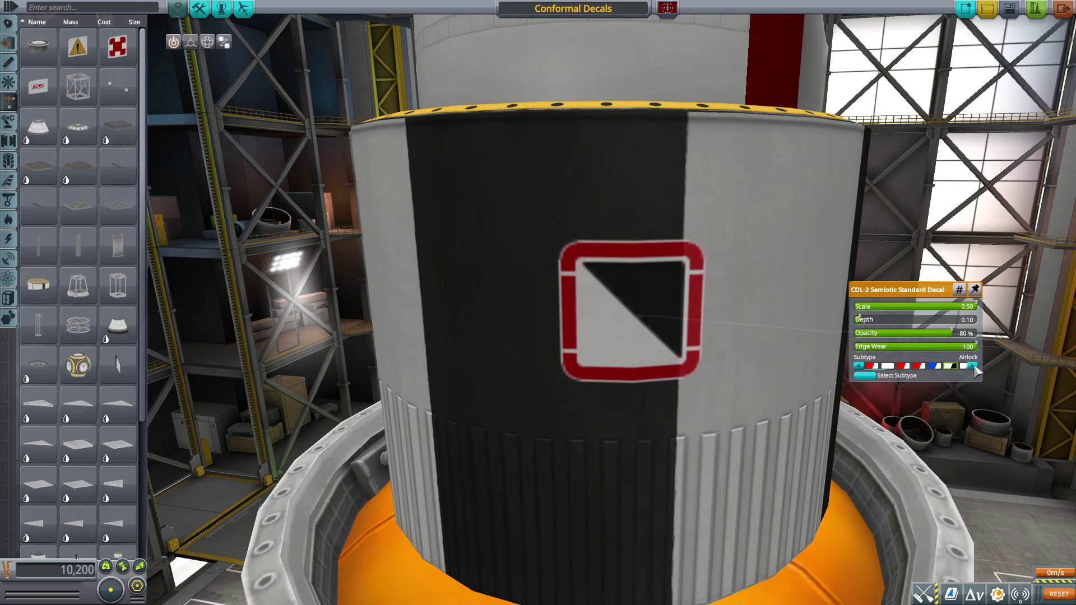
{"action": "left_click", "coordinate": [973, 366]}
{"action": "left_click", "coordinate": [973, 366]}
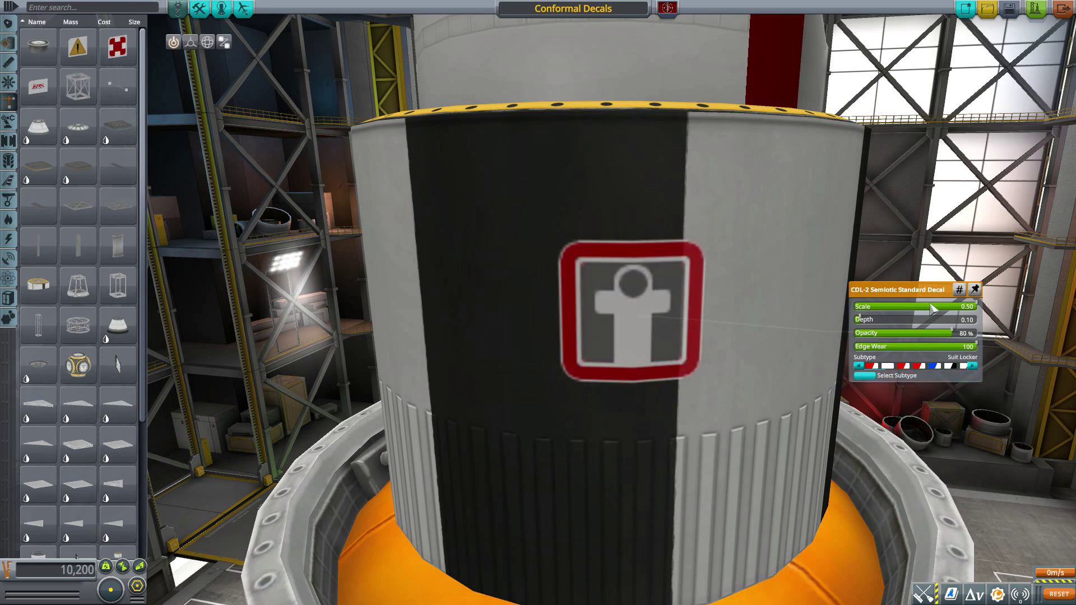
{"action": "left_click", "coordinate": [947, 311]}
{"action": "left_click_drag", "start_coordinate": [944, 308], "coordinate": [982, 305]}
- Open the settings of the yellow hazard triangle decal on the tank's white panel and move the settings window clear of the decal
{"action": "left_click_drag", "start_coordinate": [526, 362], "coordinate": [755, 372]}
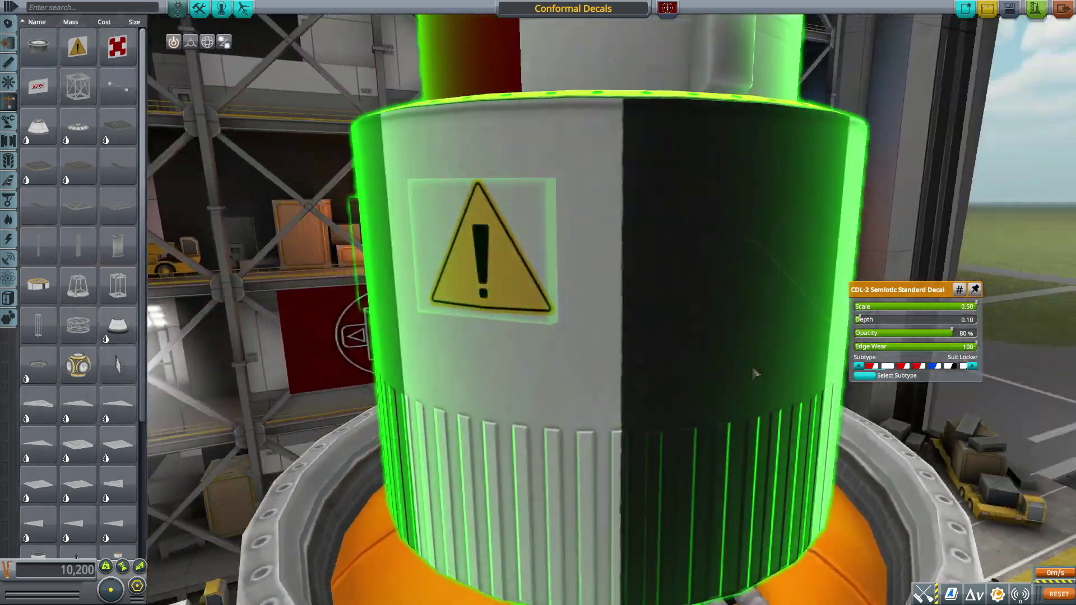
{"action": "right_click", "coordinate": [725, 373]}
{"action": "left_click_drag", "start_coordinate": [655, 369], "coordinate": [627, 368]}
{"action": "right_click", "coordinate": [652, 302]}
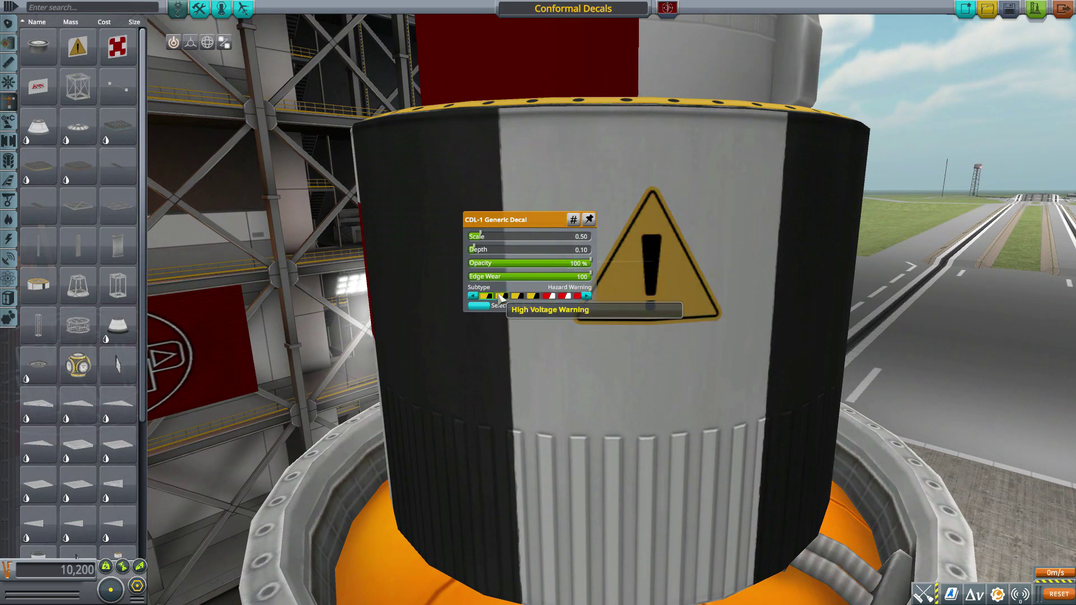
{"action": "left_click_drag", "start_coordinate": [537, 223], "coordinate": [922, 208]}
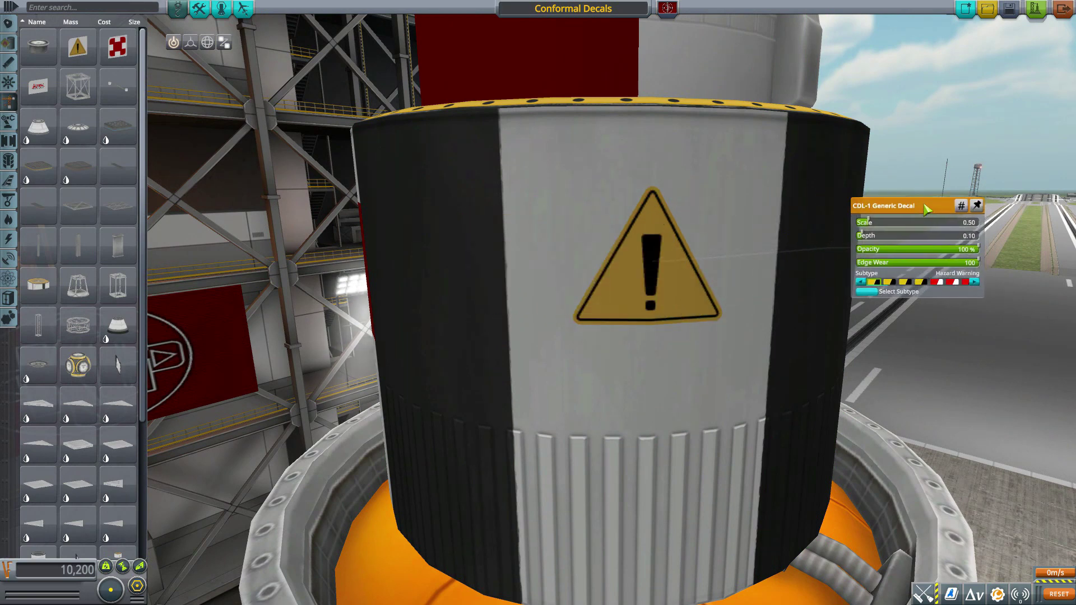
- Browse the generic decal's full subtype list, try Ejection Seat Triangle and Ejection Seat, and set the subtype to RF Warning
{"action": "left_click", "coordinate": [864, 292]}
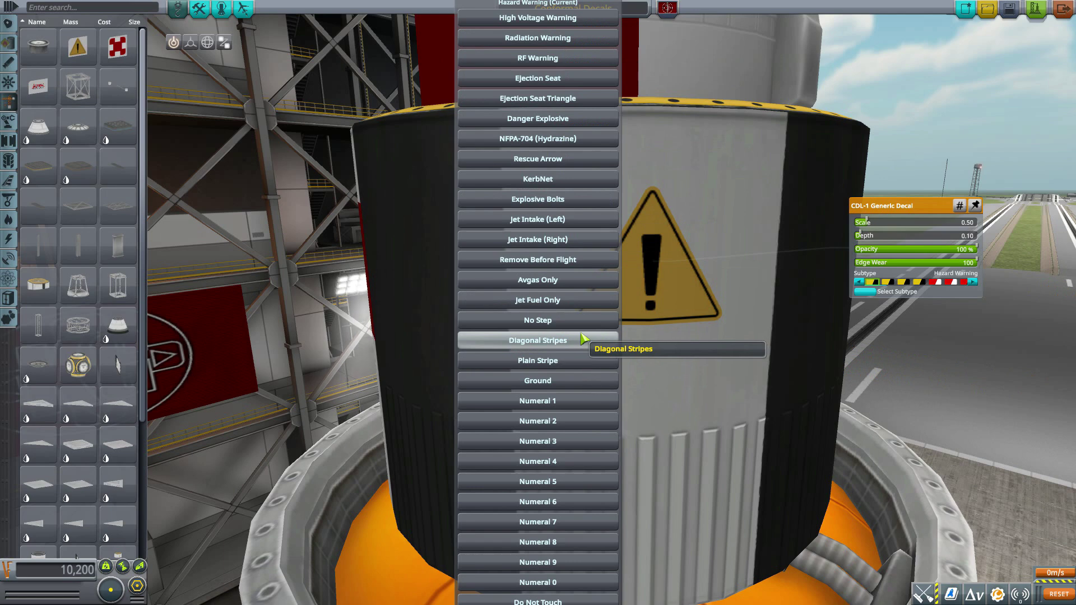
{"action": "left_click", "coordinate": [581, 380]}
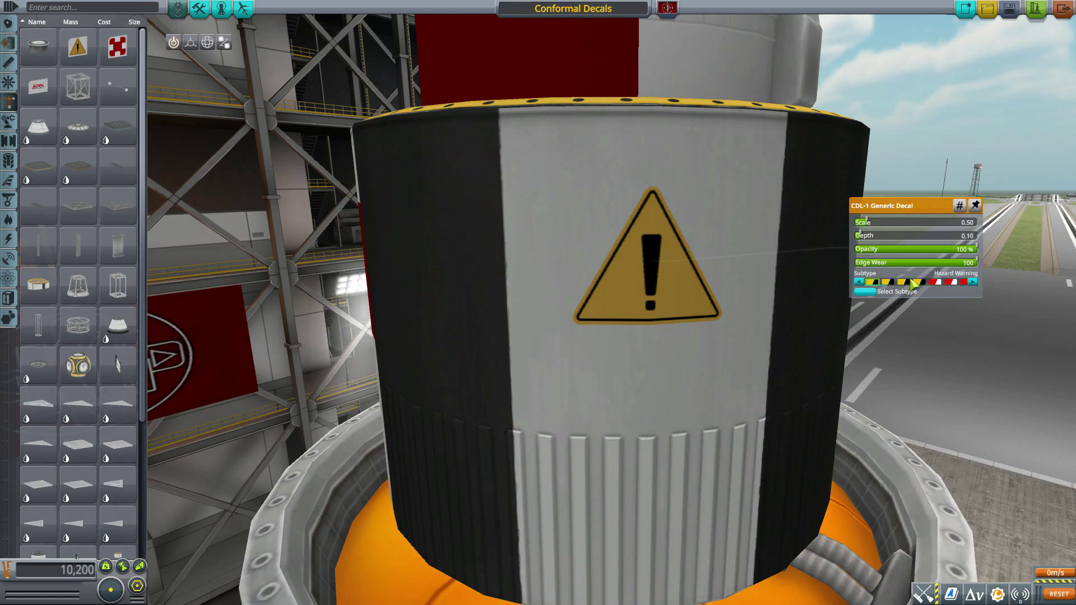
{"action": "left_click", "coordinate": [940, 283]}
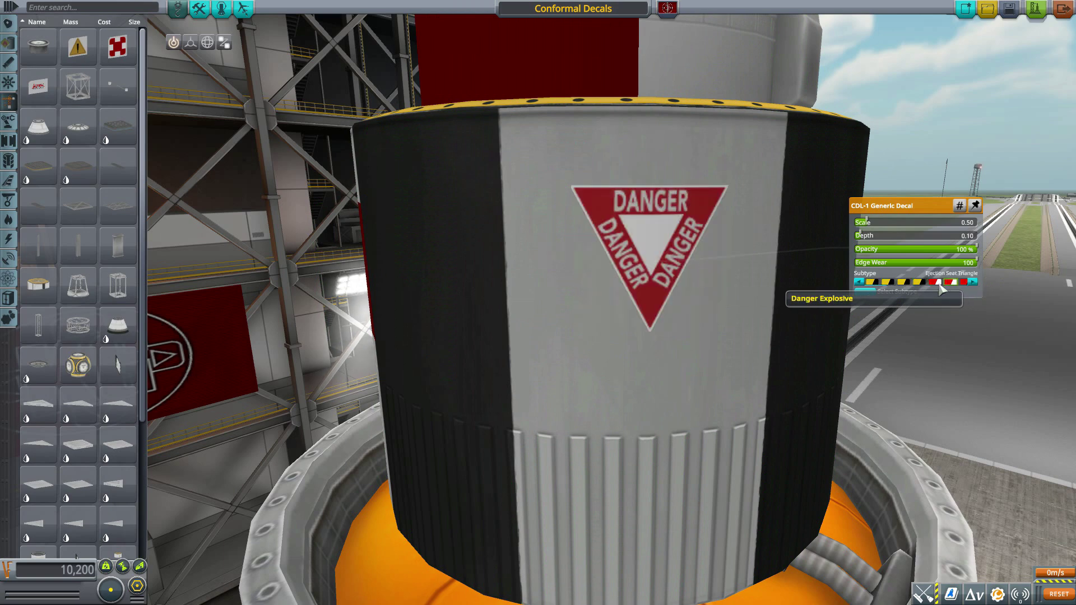
{"action": "left_click", "coordinate": [861, 283]}
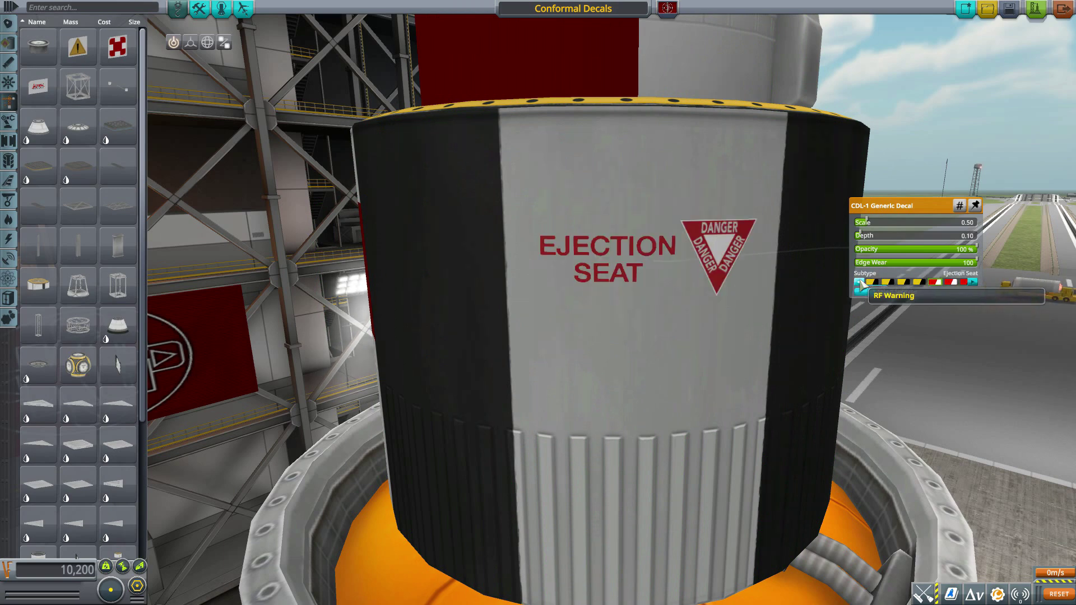
{"action": "left_click", "coordinate": [861, 283]}
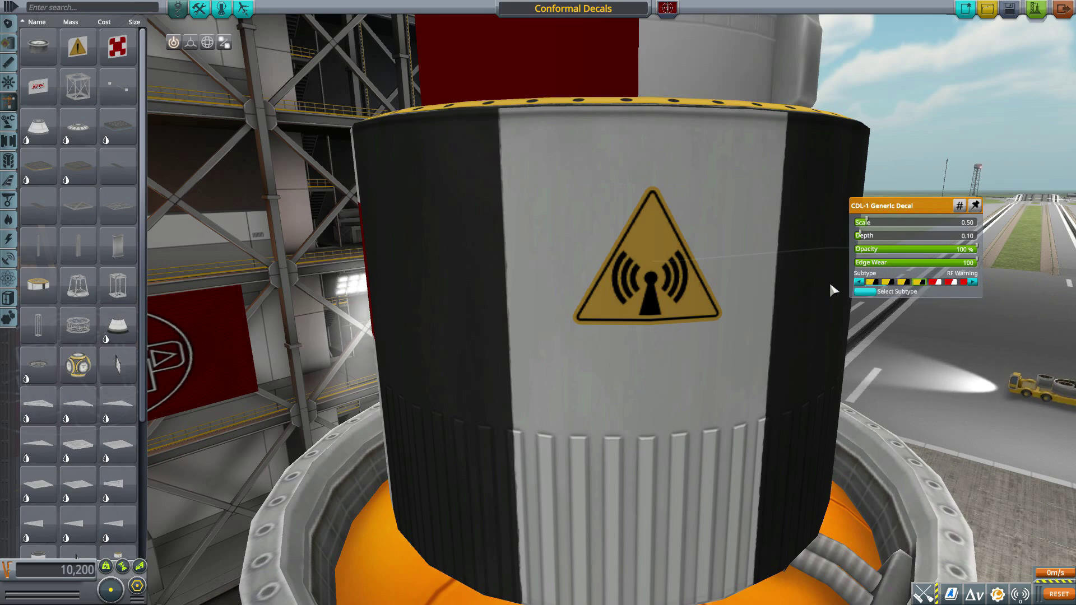
- Move the RF Warning decal from the tank's white panel up to the white side of the red-and-white tank, beside the vertical fairing
{"action": "left_click", "coordinate": [645, 273]}
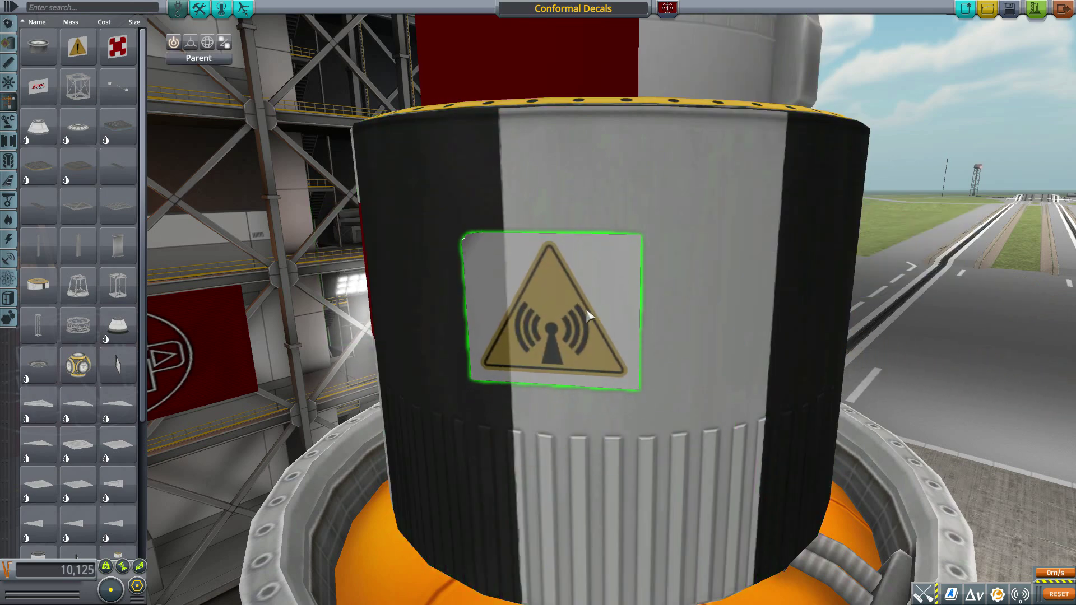
{"action": "scroll", "coordinate": [697, 366], "scroll_direction": "up", "scroll_amount": 3}
{"action": "left_click", "coordinate": [787, 358]}
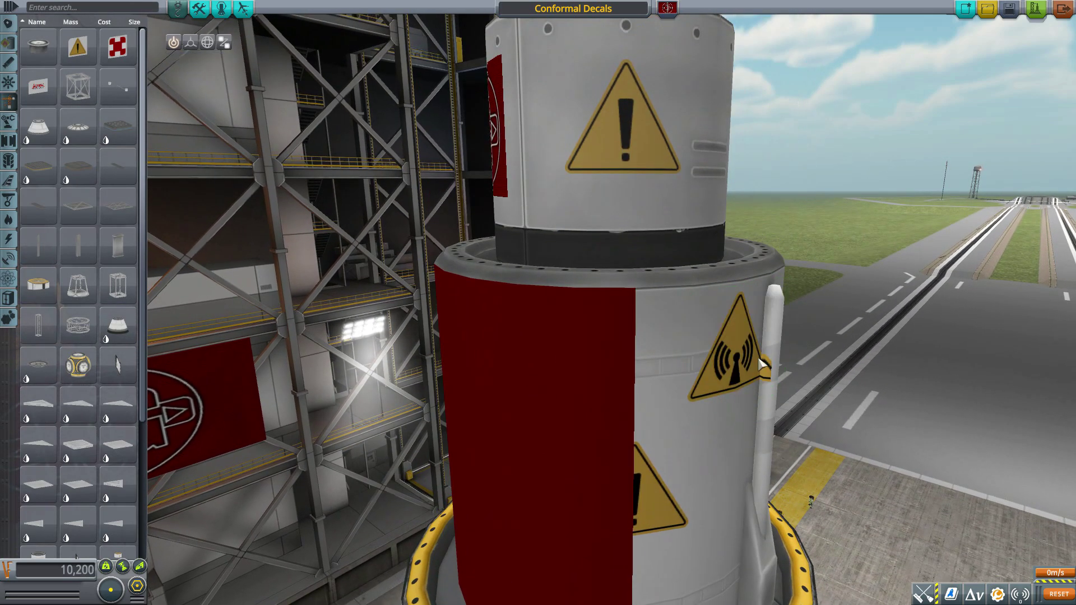
{"action": "left_click_drag", "start_coordinate": [762, 364], "coordinate": [799, 386]}
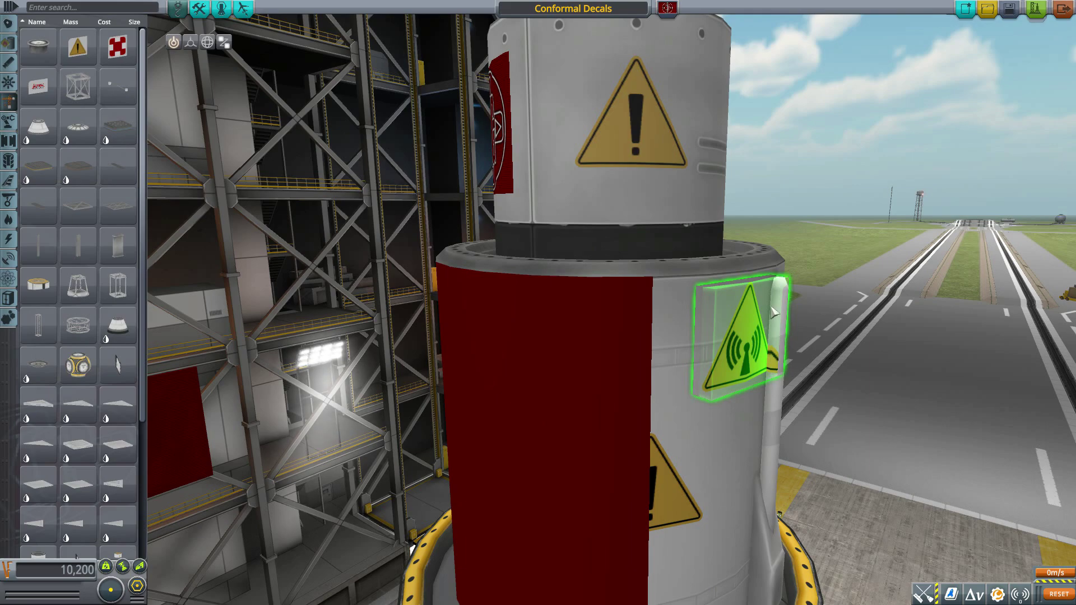
{"action": "left_click_drag", "start_coordinate": [777, 356], "coordinate": [847, 352]}
- Check the settings of the KG flag decal on the large bottom tank, and move the decal up onto the tank's ribbed section
{"action": "scroll", "coordinate": [845, 347], "scroll_direction": "down", "scroll_amount": 3}
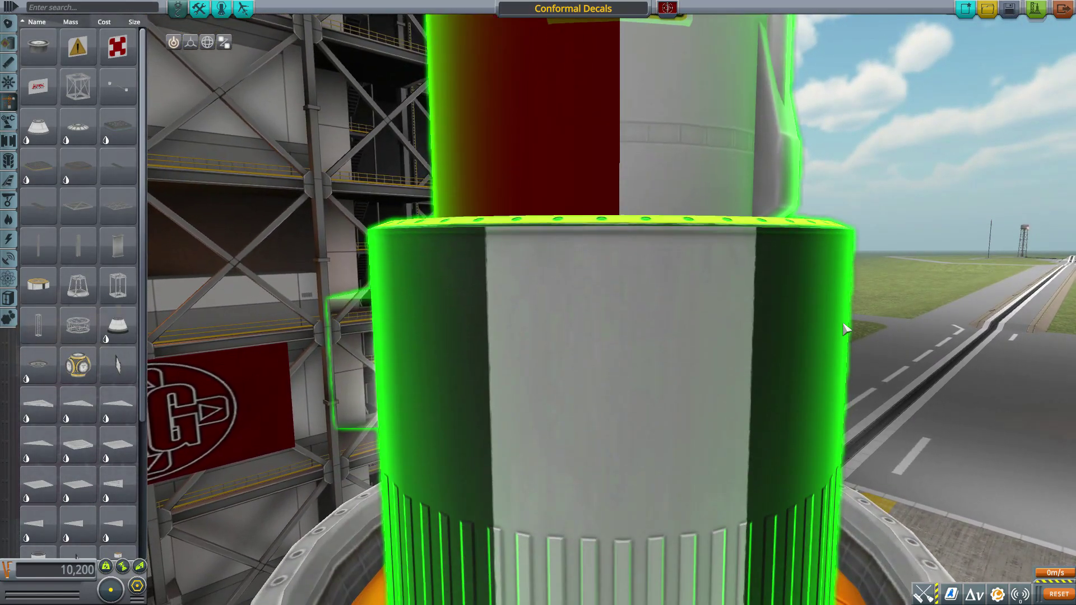
{"action": "scroll", "coordinate": [845, 328], "scroll_direction": "down", "scroll_amount": 2}
{"action": "scroll", "coordinate": [554, 283], "scroll_direction": "up", "scroll_amount": 5}
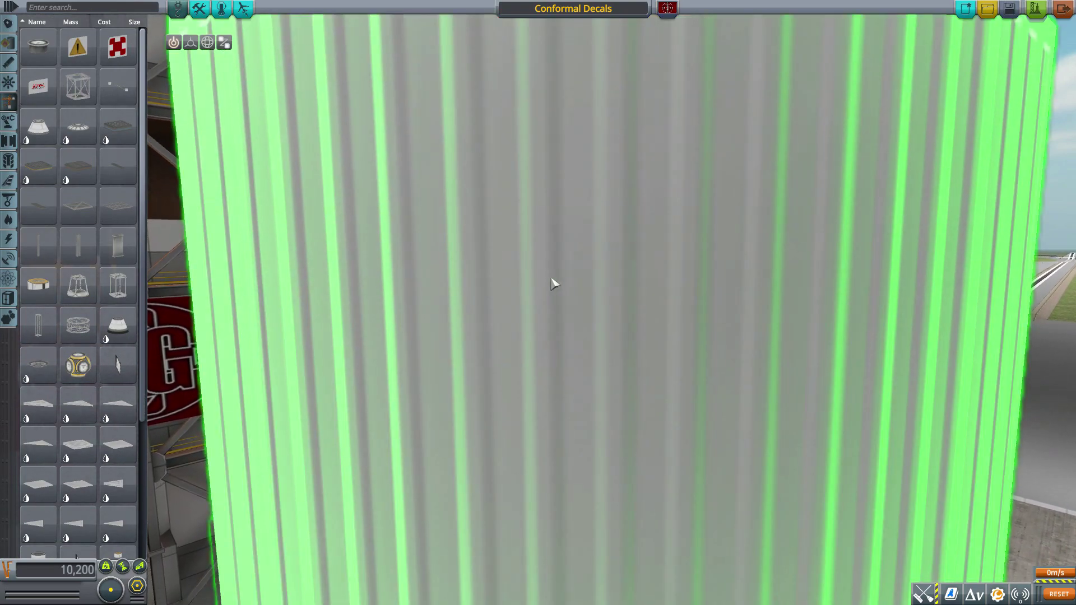
{"action": "scroll", "coordinate": [555, 283], "scroll_direction": "down", "scroll_amount": 5}
{"action": "left_click_drag", "start_coordinate": [456, 312], "coordinate": [705, 345]}
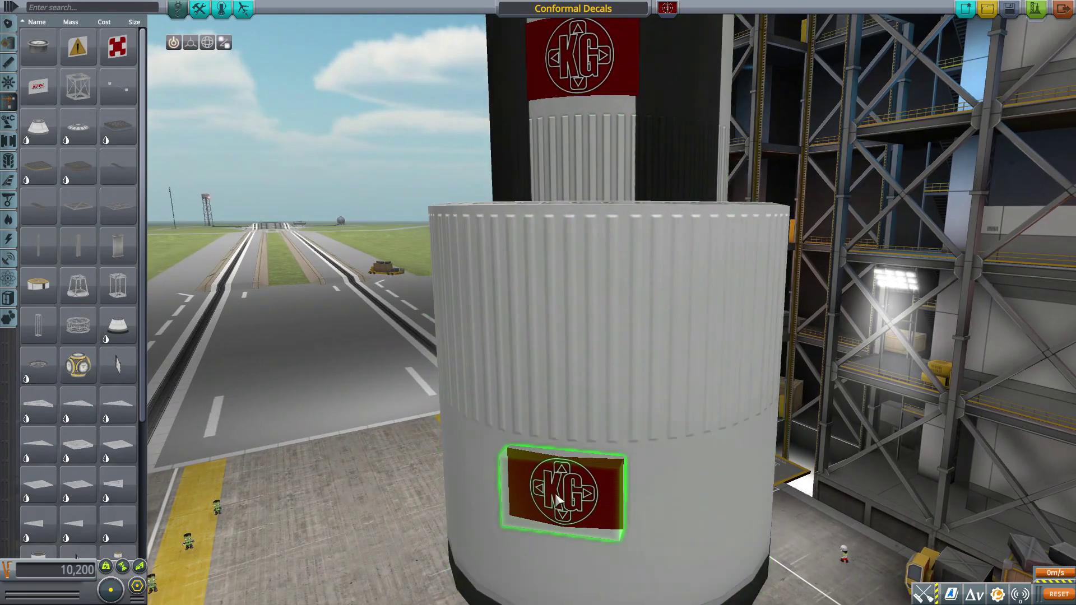
{"action": "right_click", "coordinate": [527, 471]}
{"action": "left_click_drag", "start_coordinate": [469, 481], "coordinate": [413, 476]}
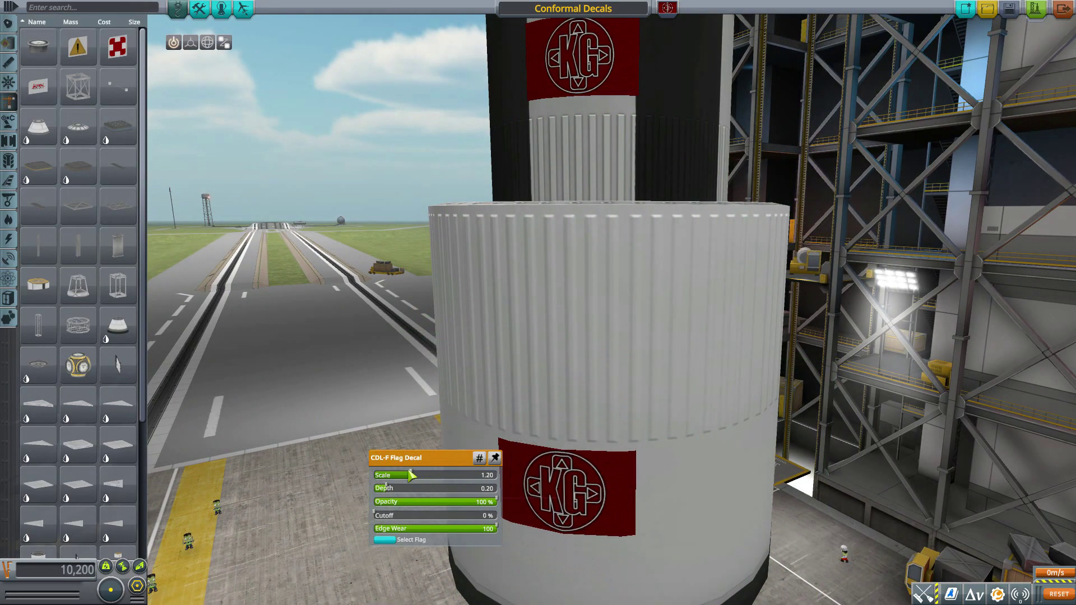
{"action": "left_click", "coordinate": [585, 457]}
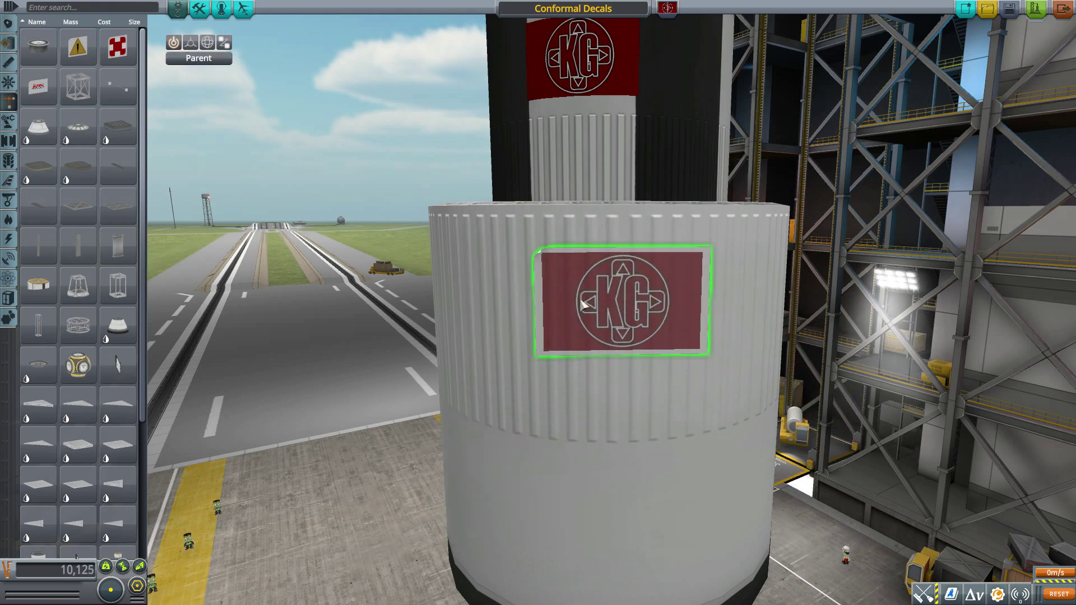
{"action": "left_click", "coordinate": [598, 312]}
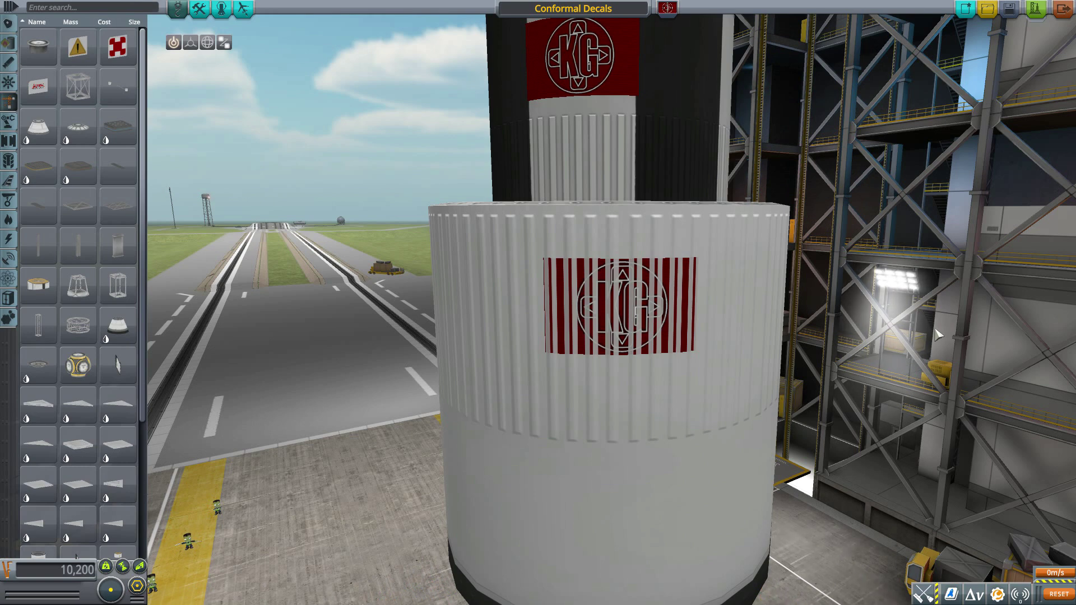
- Open the settings of the flag decal on the ribs, try a high Depth, and set Depth to 0.30
{"action": "scroll", "coordinate": [834, 271], "scroll_direction": "up", "scroll_amount": 3}
{"action": "scroll", "coordinate": [642, 142], "scroll_direction": "up", "scroll_amount": 4}
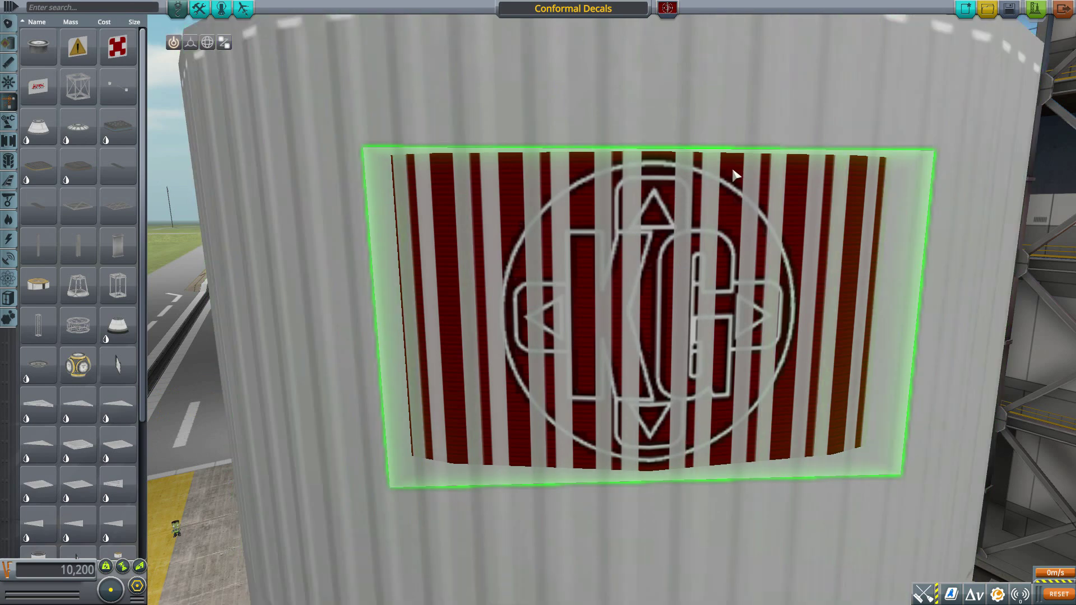
{"action": "right_click", "coordinate": [660, 298]}
{"action": "left_click_drag", "start_coordinate": [489, 317], "coordinate": [492, 318]}
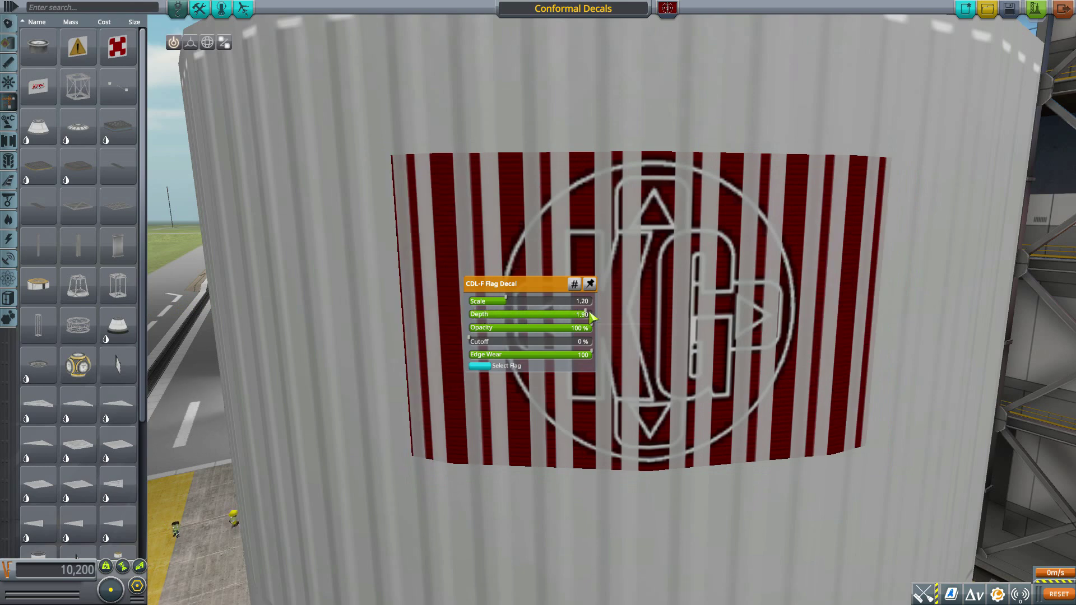
{"action": "left_click_drag", "start_coordinate": [483, 317], "coordinate": [510, 317]}
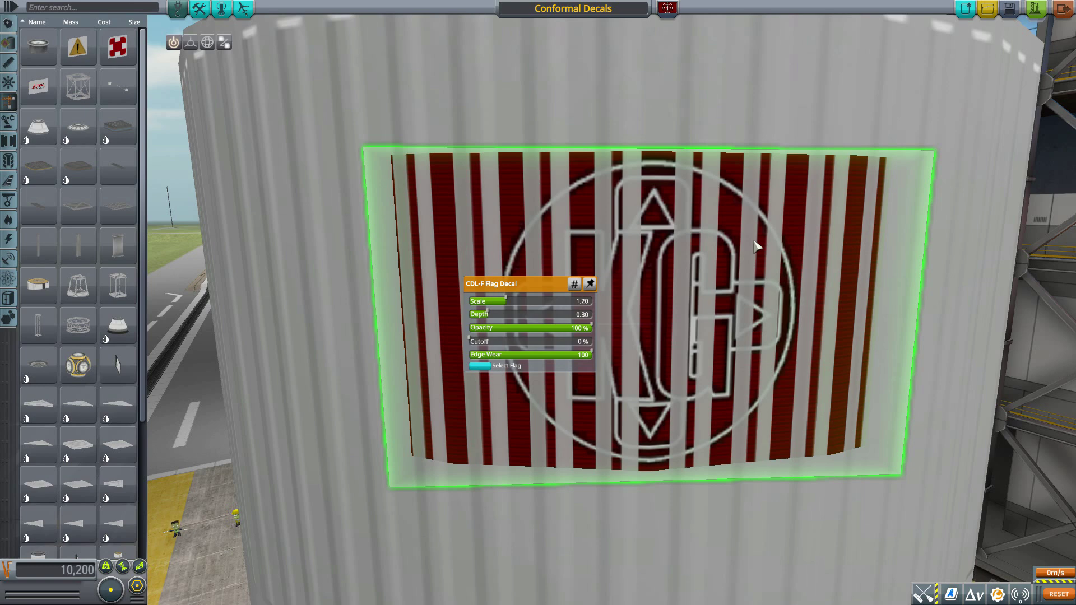
- Move the KG flag decal from the ribs back down onto the smooth lower section of the large tank
{"action": "left_click", "coordinate": [663, 204]}
{"action": "scroll", "coordinate": [665, 210], "scroll_direction": "down", "scroll_amount": 2}
{"action": "left_click", "coordinate": [646, 196]}
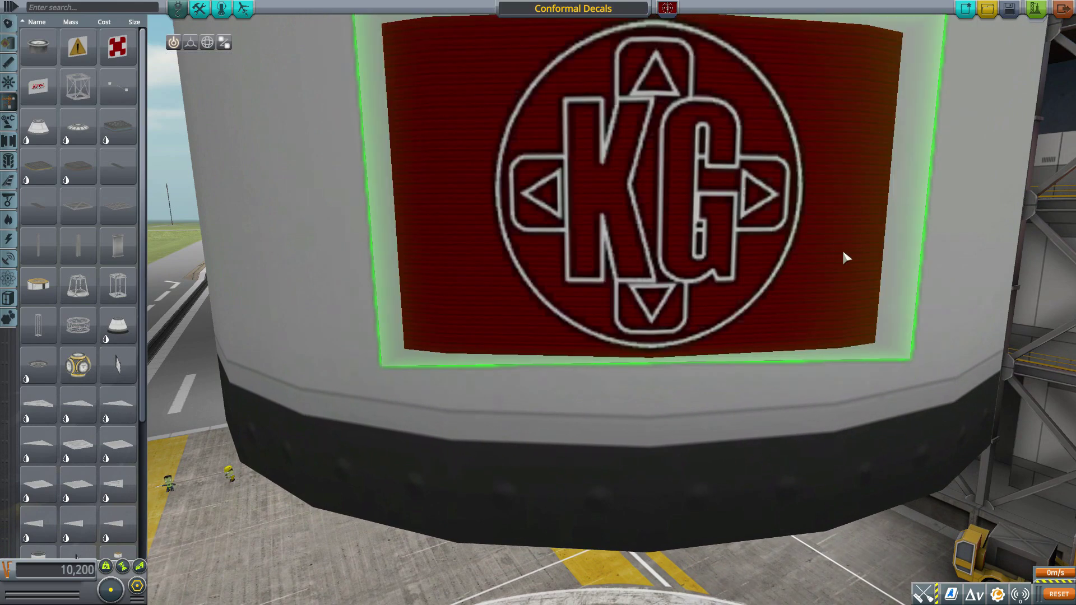
{"action": "scroll", "coordinate": [808, 233], "scroll_direction": "up", "scroll_amount": 6}
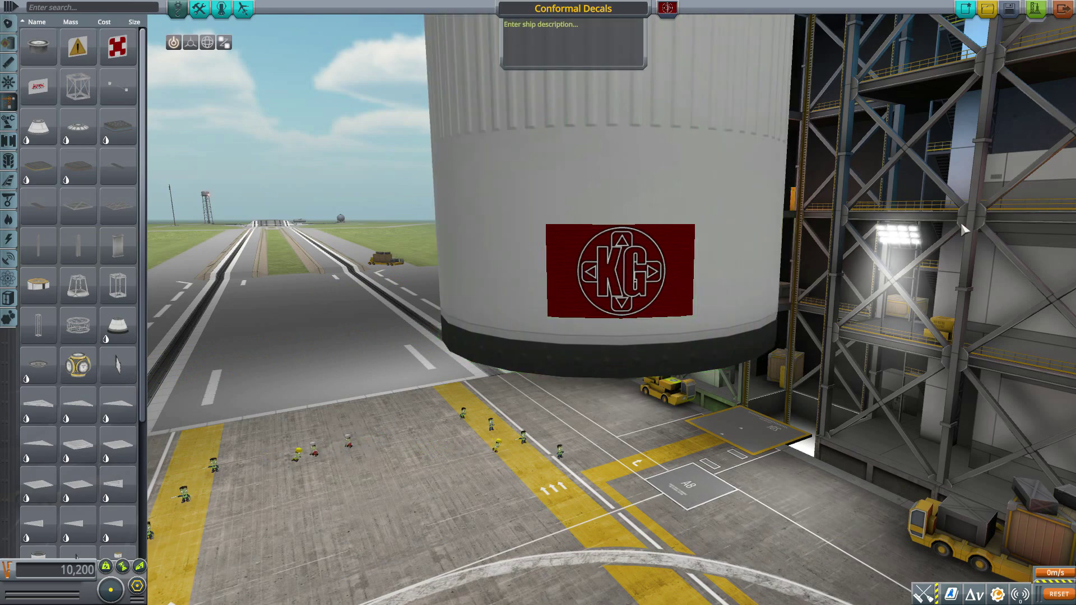
- Examine the decals placed around the rocket's stages, from the bottom tank to the top section and back
{"action": "left_click_drag", "start_coordinate": [961, 227], "coordinate": [632, 274]}
{"action": "scroll", "coordinate": [706, 272], "scroll_direction": "up", "scroll_amount": 5}
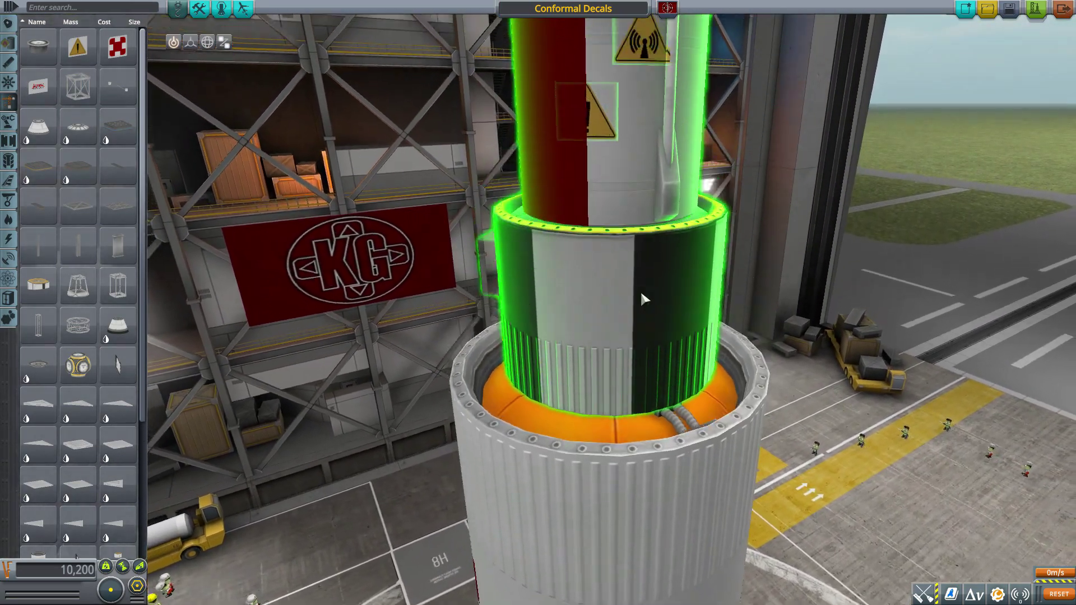
{"action": "scroll", "coordinate": [642, 294], "scroll_direction": "up", "scroll_amount": 2}
{"action": "left_click_drag", "start_coordinate": [557, 319], "coordinate": [720, 154]}
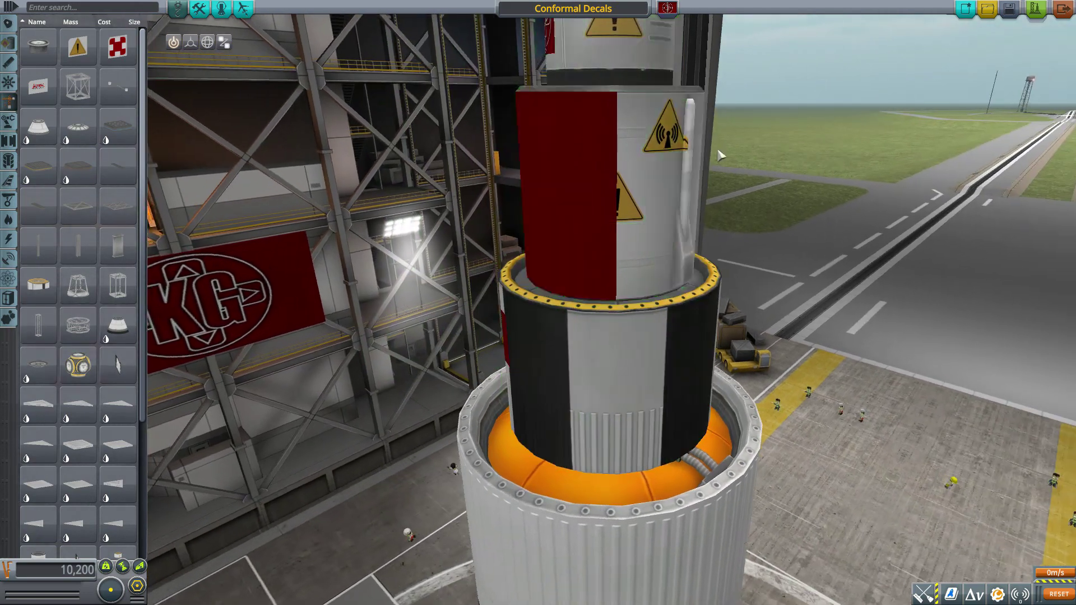
{"action": "scroll", "coordinate": [785, 196], "scroll_direction": "up", "scroll_amount": 5}
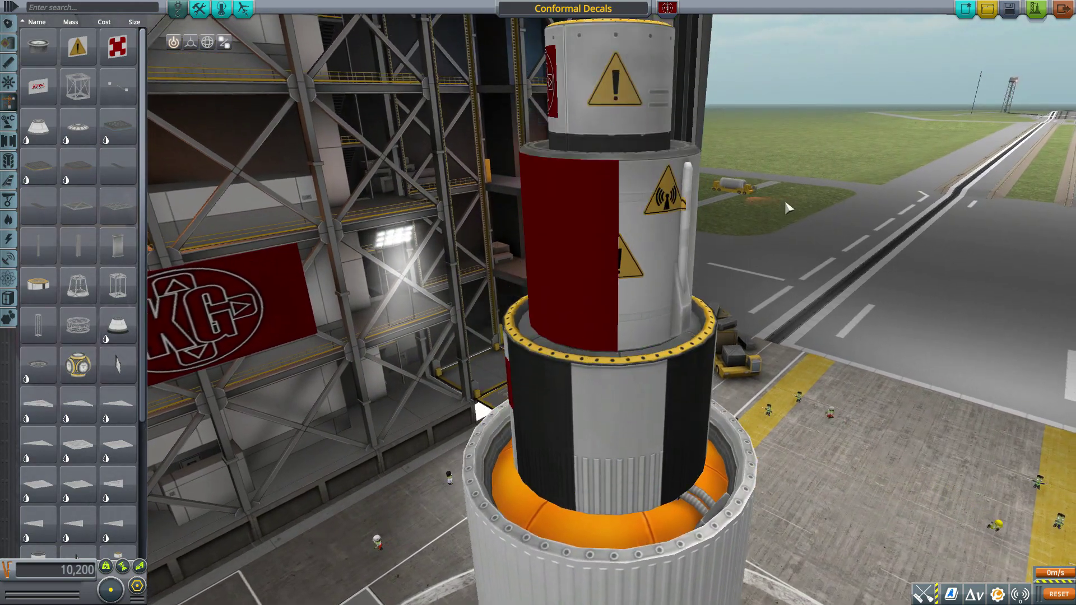
{"action": "left_click_drag", "start_coordinate": [773, 254], "coordinate": [891, 236]}
{"action": "scroll", "coordinate": [807, 252], "scroll_direction": "down", "scroll_amount": 4}
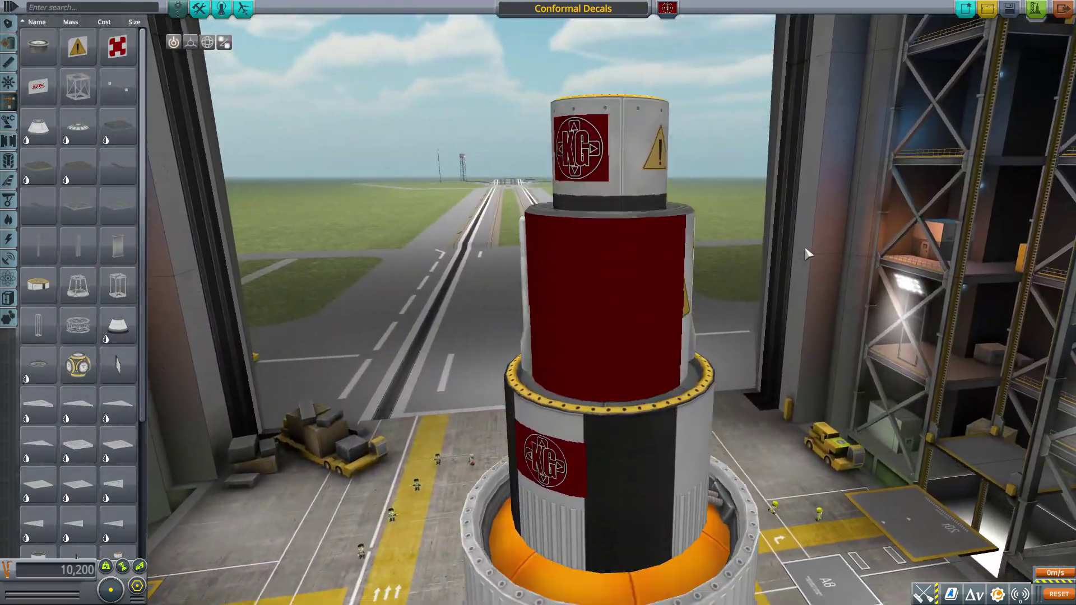
{"action": "left_click_drag", "start_coordinate": [600, 355], "coordinate": [755, 330]}
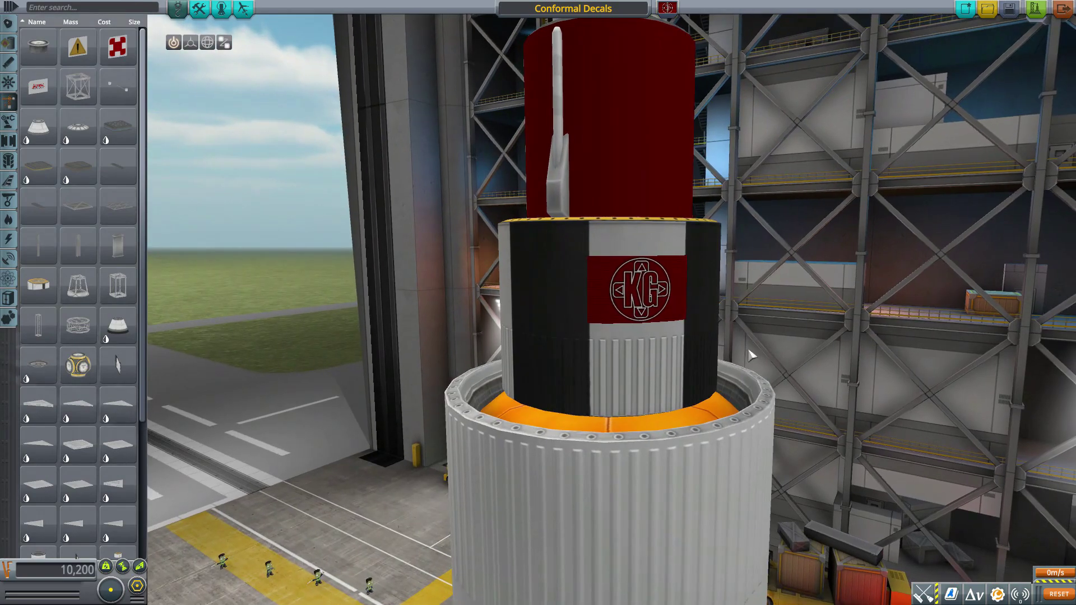
{"action": "left_click_drag", "start_coordinate": [836, 379], "coordinate": [790, 385]}
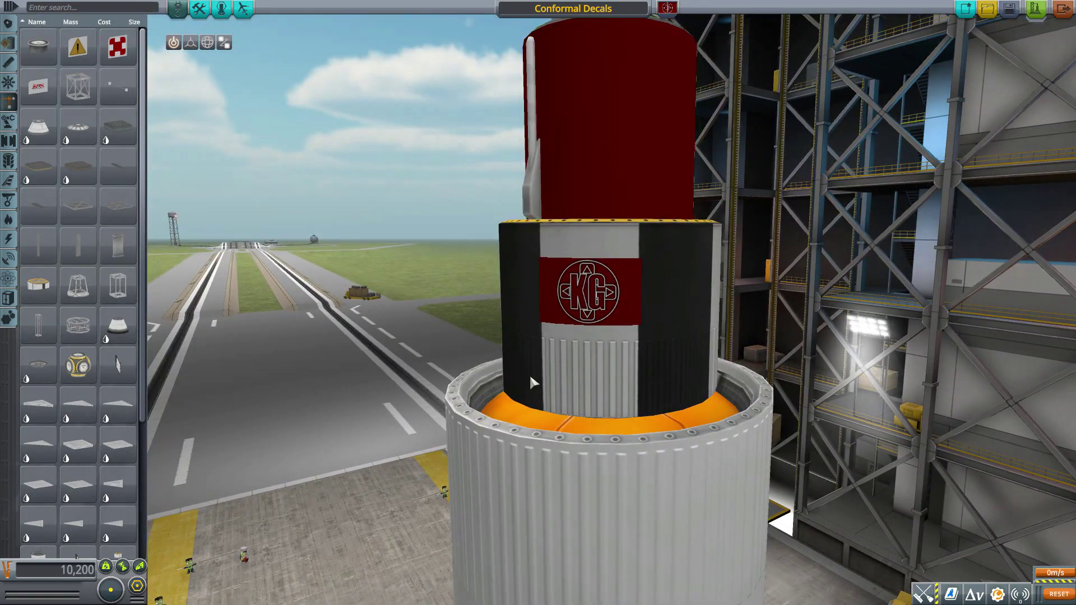
{"action": "scroll", "coordinate": [775, 243], "scroll_direction": "down", "scroll_amount": 3}
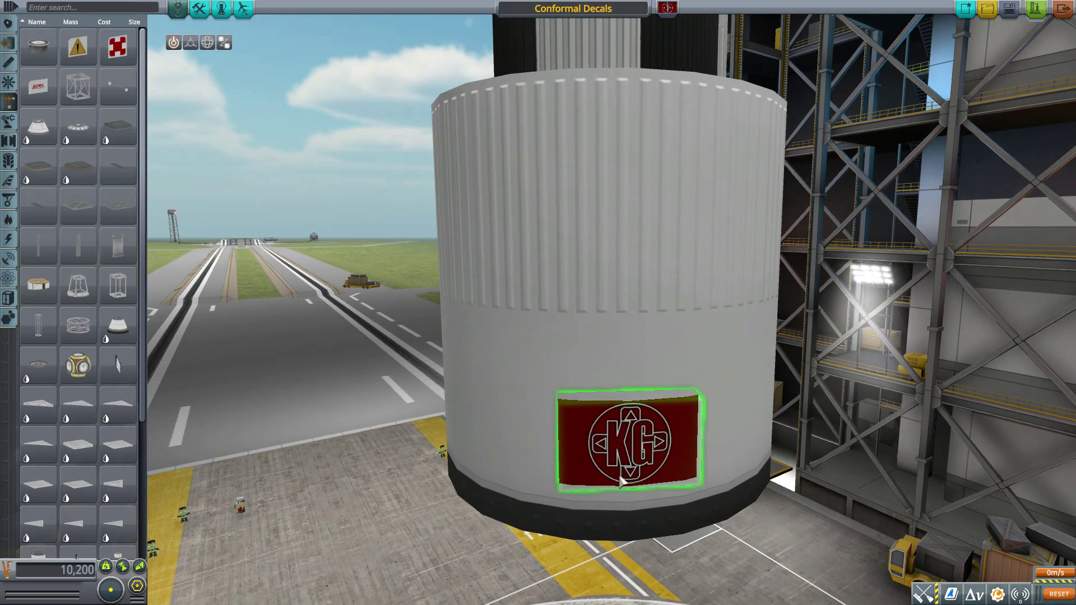
- Open the settings of the flag decal on the large tank's smooth section and set its Depth to 0.00
{"action": "right_click", "coordinate": [615, 459]}
{"action": "left_click_drag", "start_coordinate": [464, 437], "coordinate": [444, 441]}
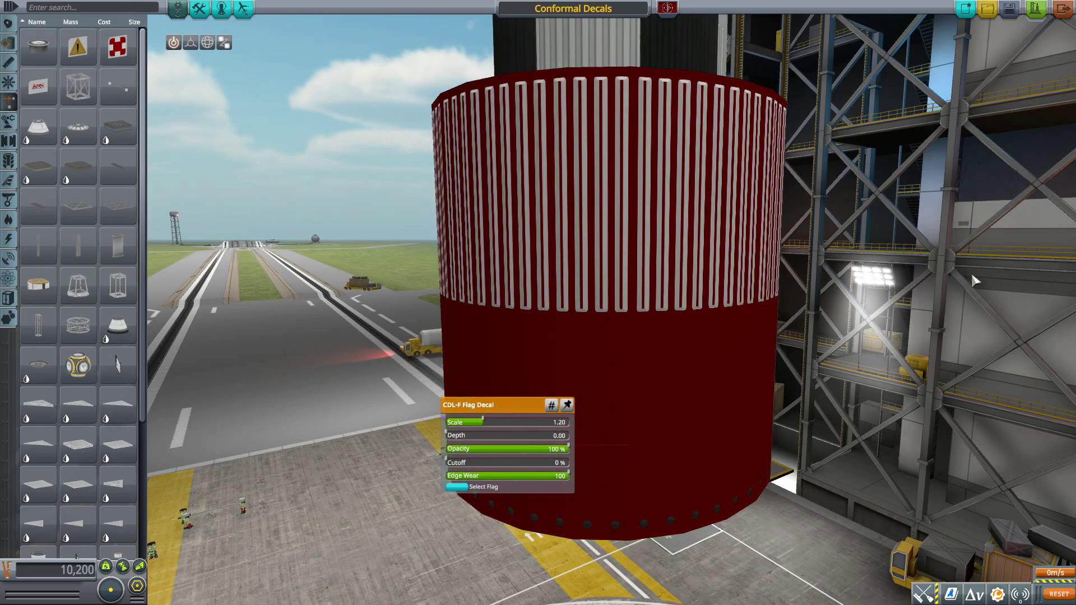
{"action": "left_click_drag", "start_coordinate": [975, 280], "coordinate": [660, 365]}
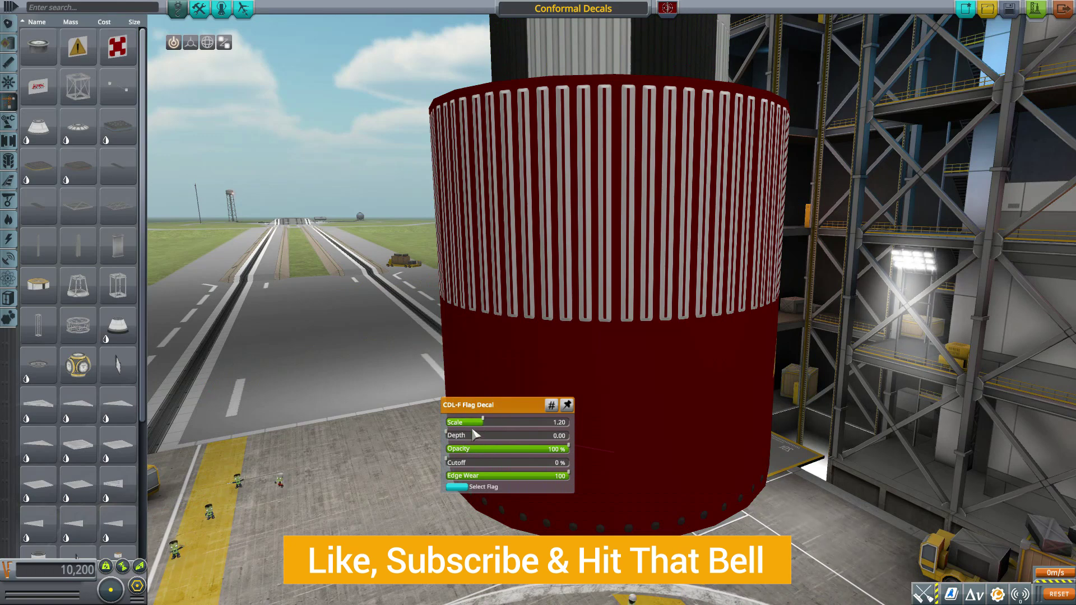
- Set the flag decal's Depth to 2.00 and its Opacity to 60 %
{"action": "left_click_drag", "start_coordinate": [474, 440], "coordinate": [577, 439]}
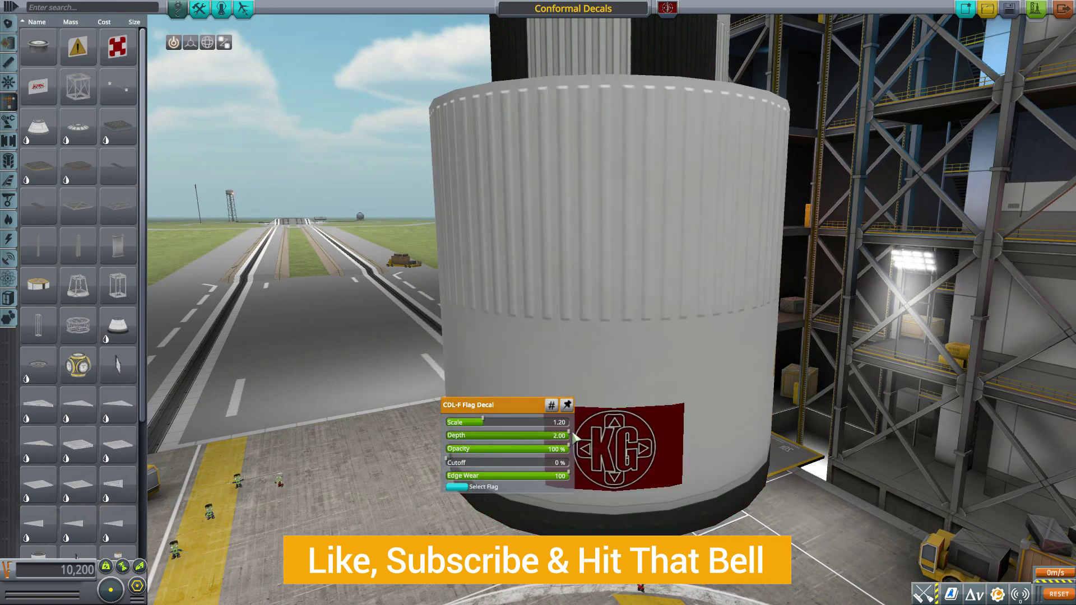
{"action": "scroll", "coordinate": [622, 325], "scroll_direction": "down", "scroll_amount": 3}
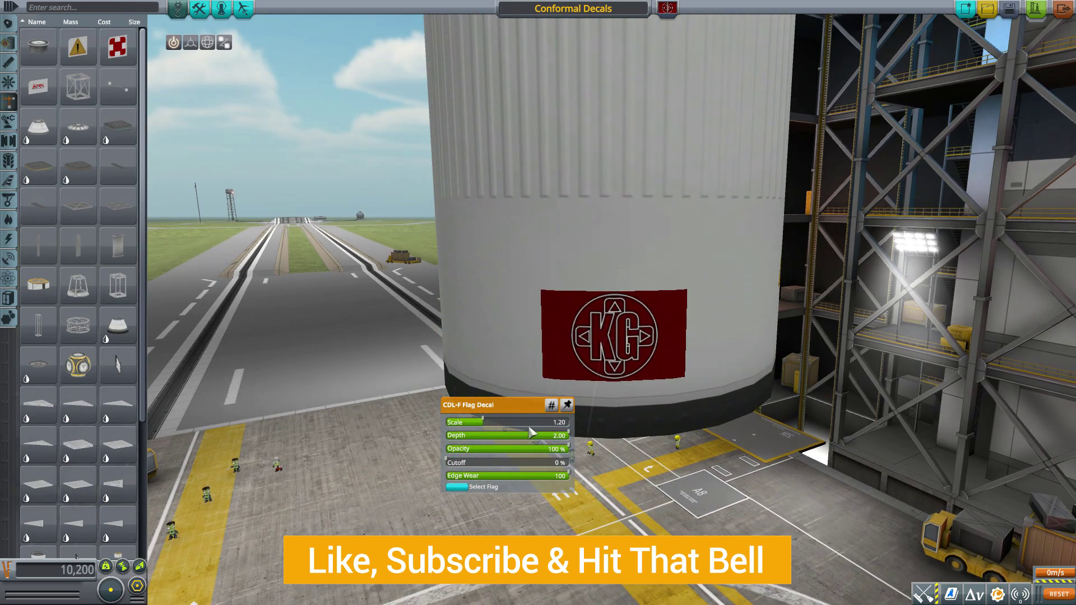
{"action": "left_click_drag", "start_coordinate": [551, 453], "coordinate": [504, 450]}
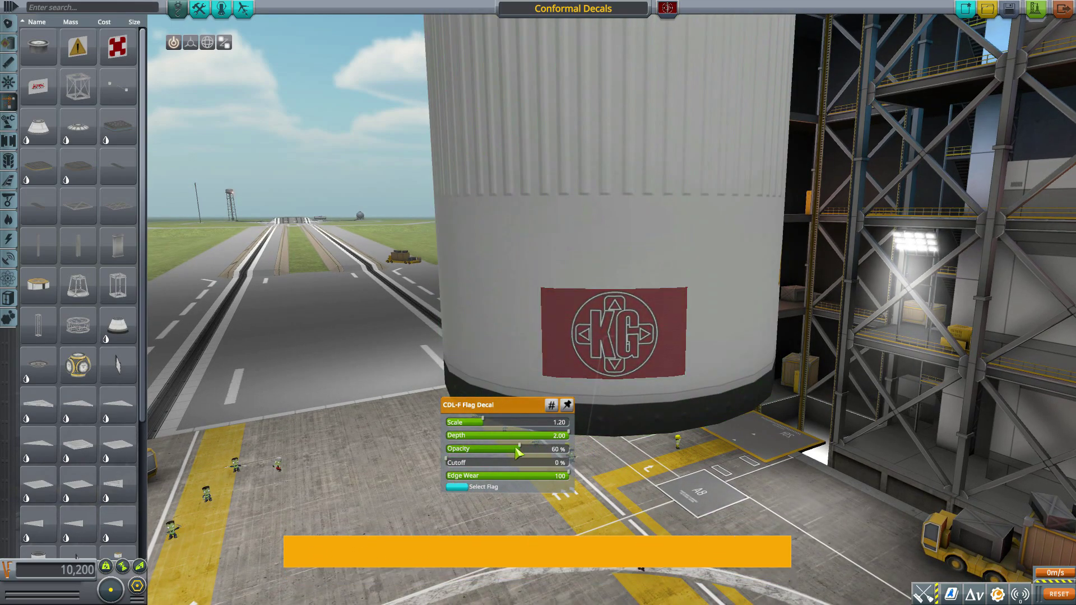